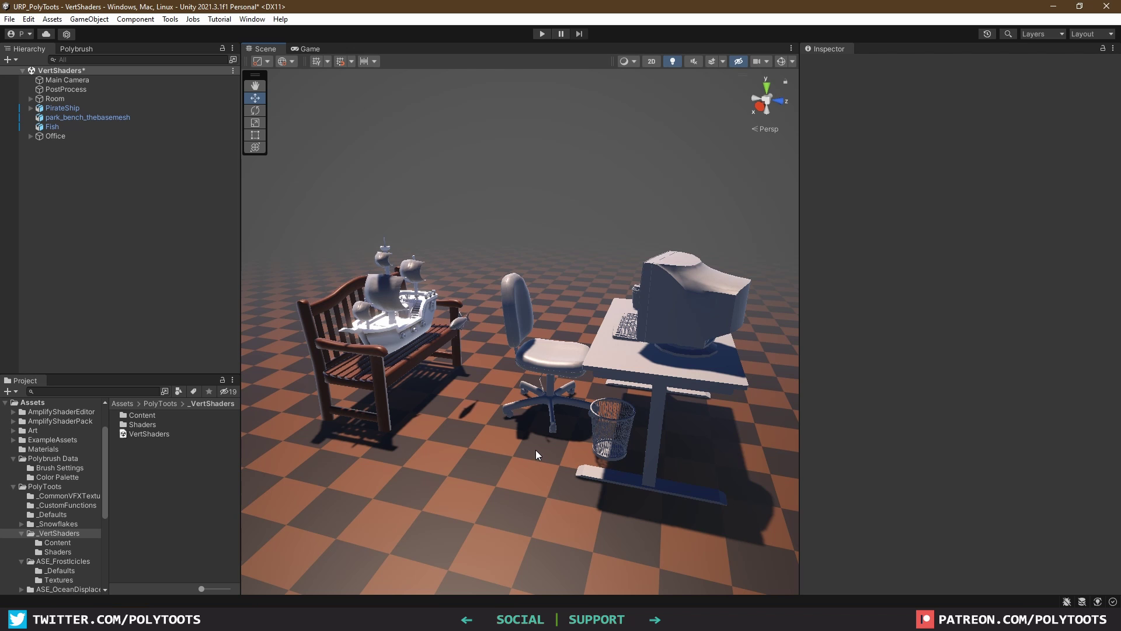
Paint the ship's lower hull green and orbit around the bench, fish and office furniture.
mouse_move(522, 410)
left_mouse_down("alt")
mouse_move(491, 415)
mouse_move(536, 424)
left_mouse_up("alt")
scroll(532, 418, "up", 1)
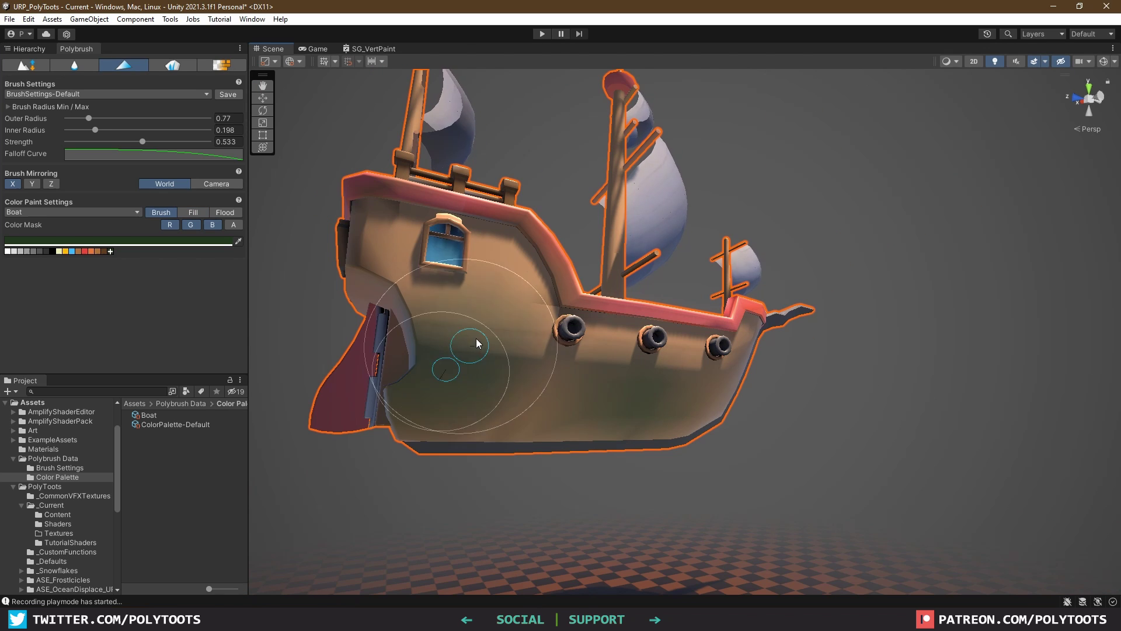
mouse_move(450, 375)
left_mouse_down()
mouse_move(491, 413)
mouse_move(708, 449)
left_mouse_up()
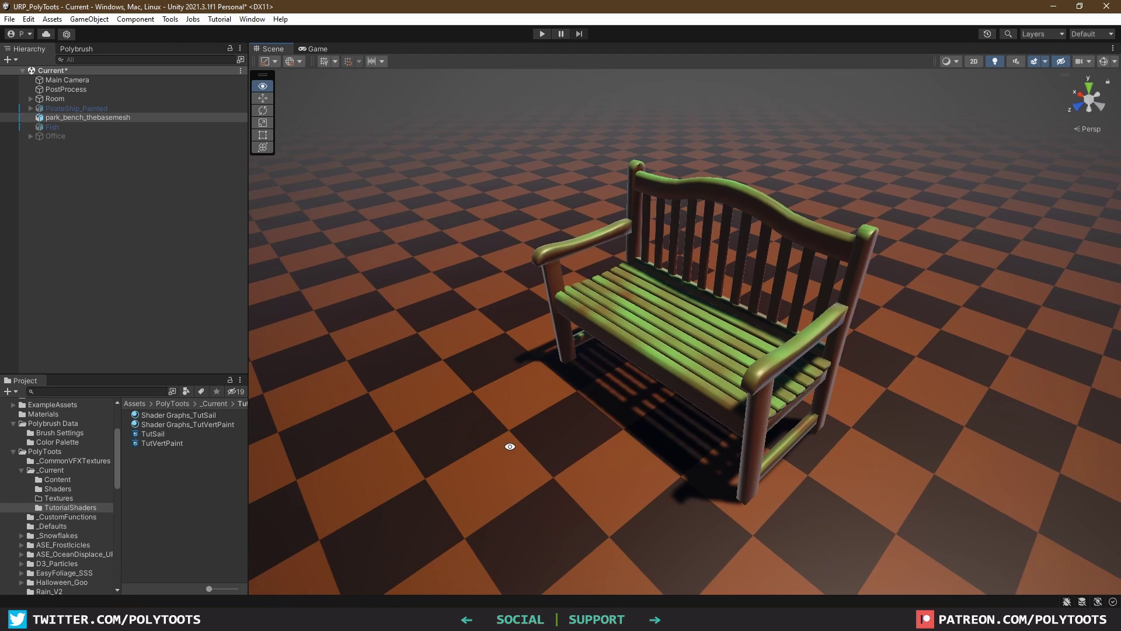
mouse_move(508, 447)
left_mouse_down("alt")
mouse_move(594, 441)
mouse_move(608, 471)
mouse_move(580, 445)
left_mouse_up("alt")
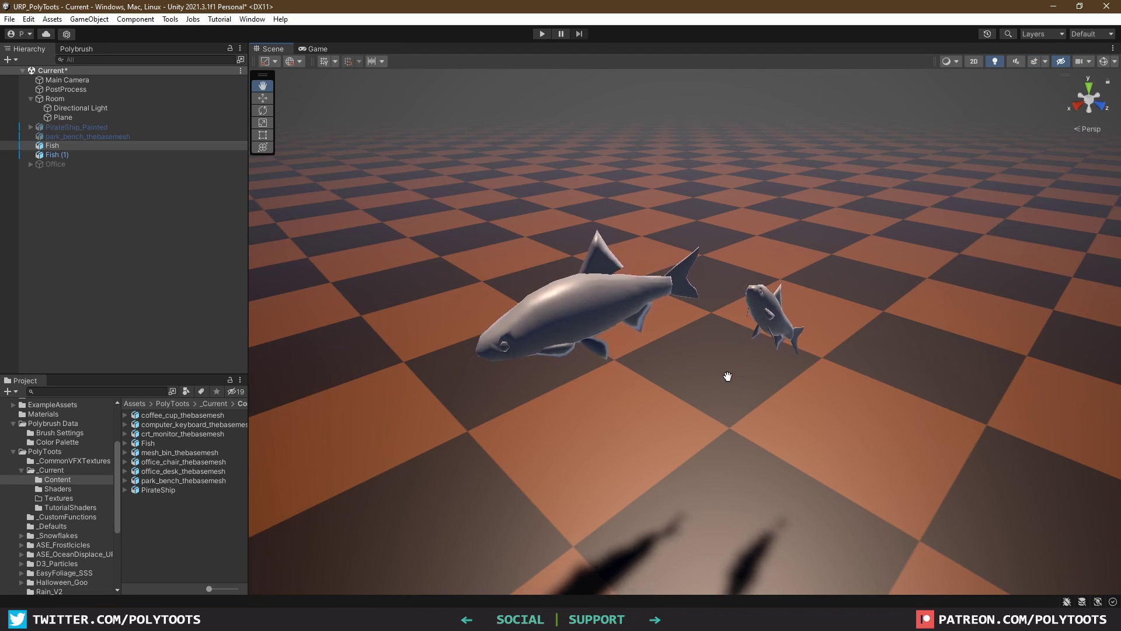
left_click_drag(743, 388, 740, 363, "alt")
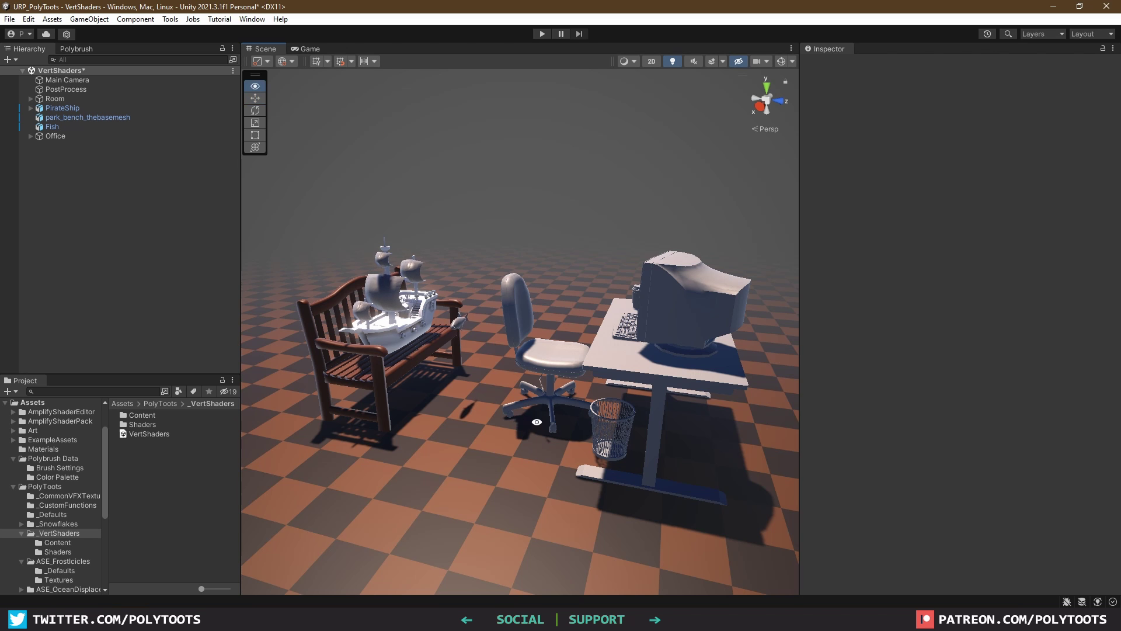
mouse_move(522, 406)
left_mouse_down("alt")
mouse_move(589, 420)
mouse_move(535, 419)
left_mouse_up("alt")
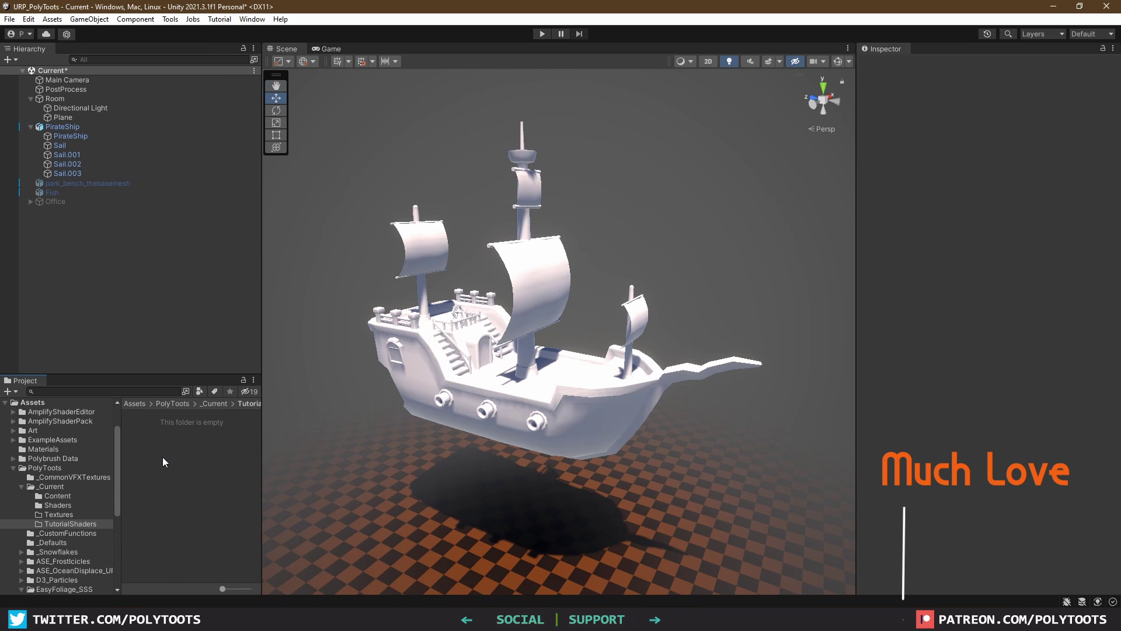
Create a URP Lit Shader Graph named TutSail in the TutorialShaders folder.
right_click(163, 462)
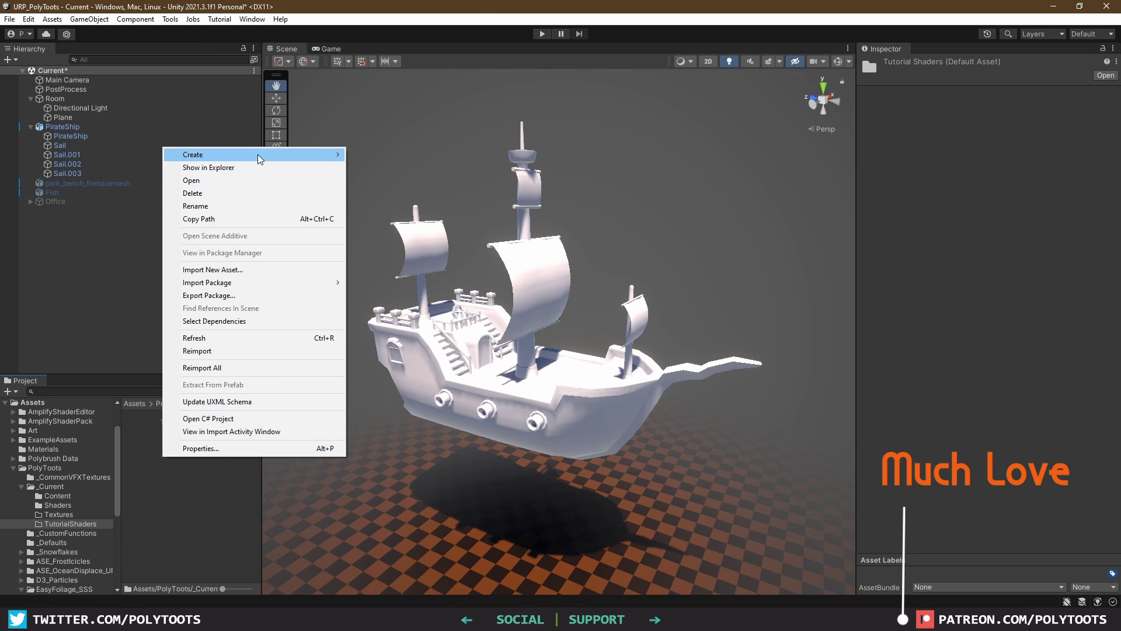
mouse_move(258, 155)
mouse_move(450, 67)
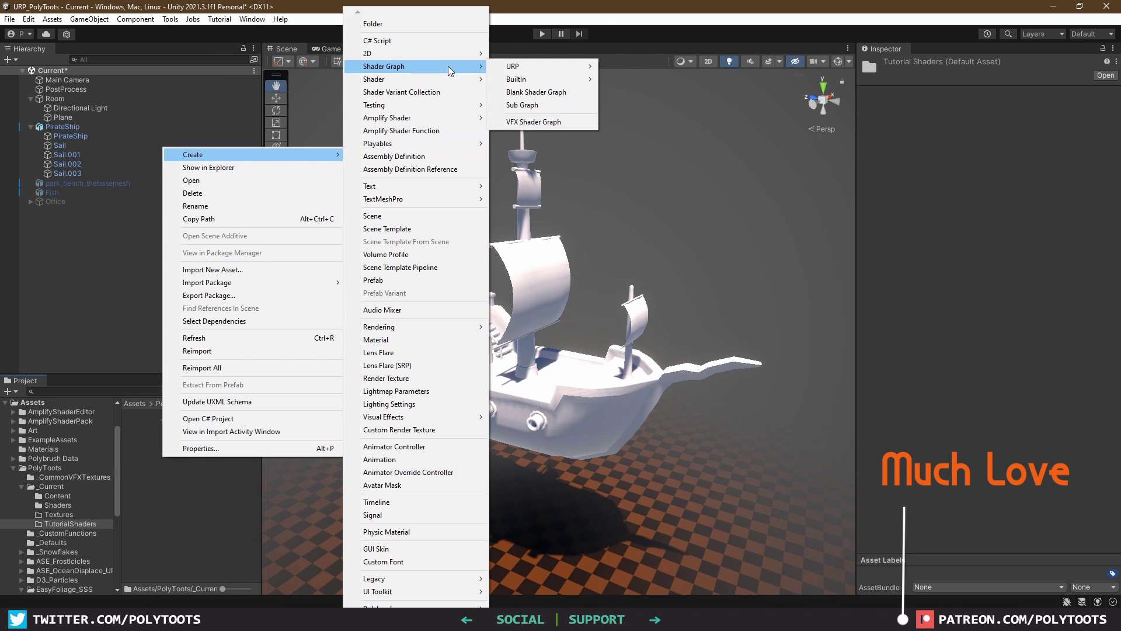
mouse_move(543, 66)
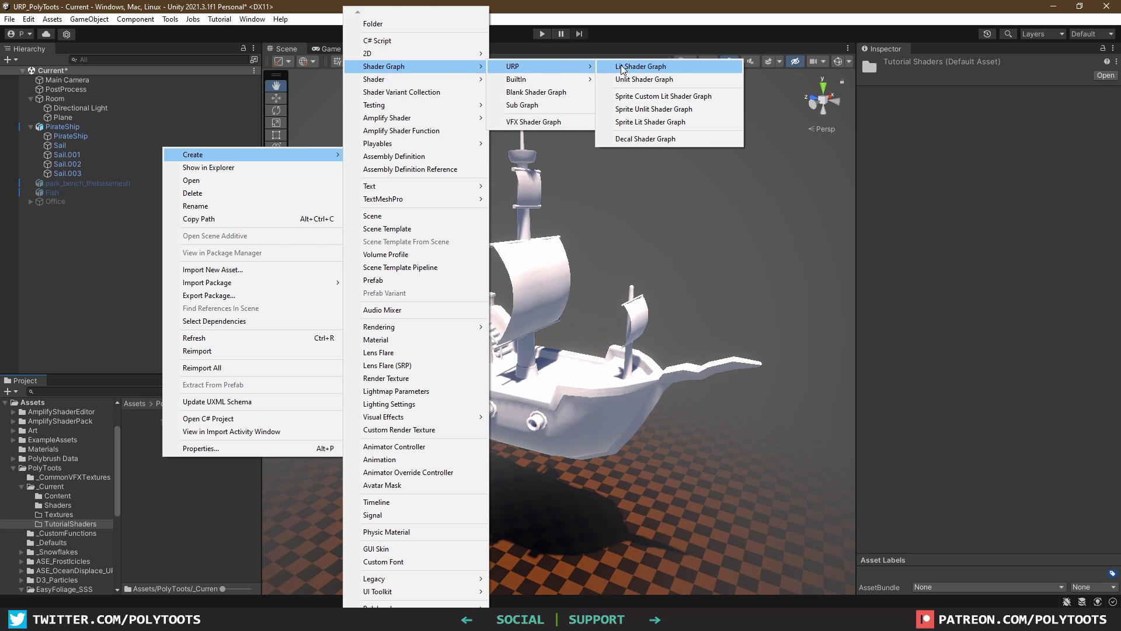
left_click(677, 67)
type("TutSail")
key("Return")
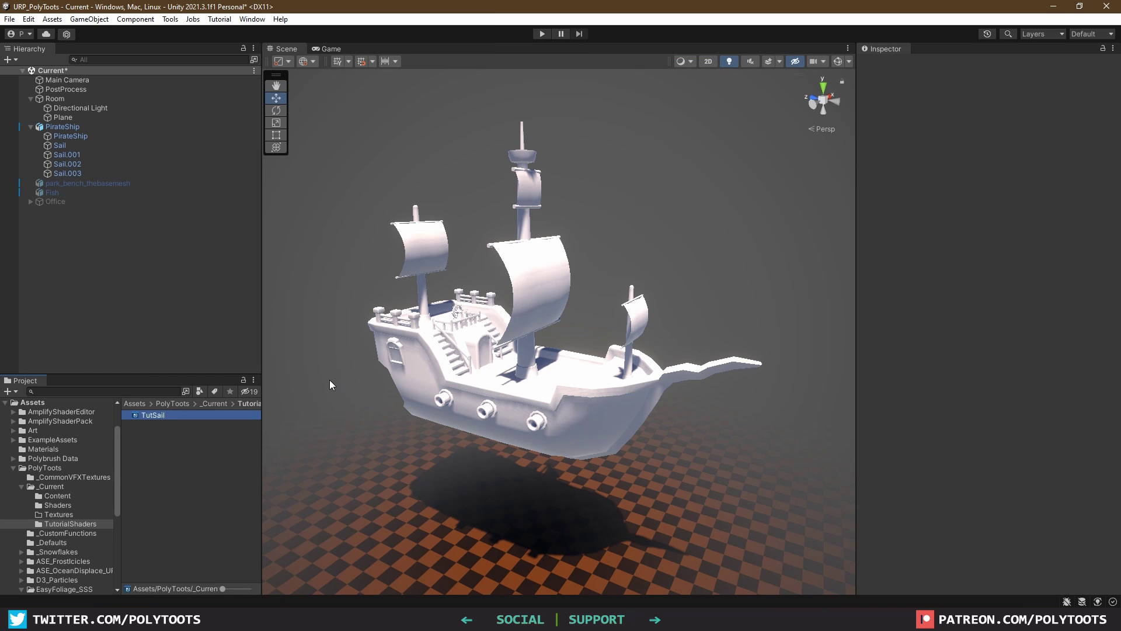
Create the Shader Graphs_TutSail material from TutSail and apply it to all the sails.
right_click(157, 419)
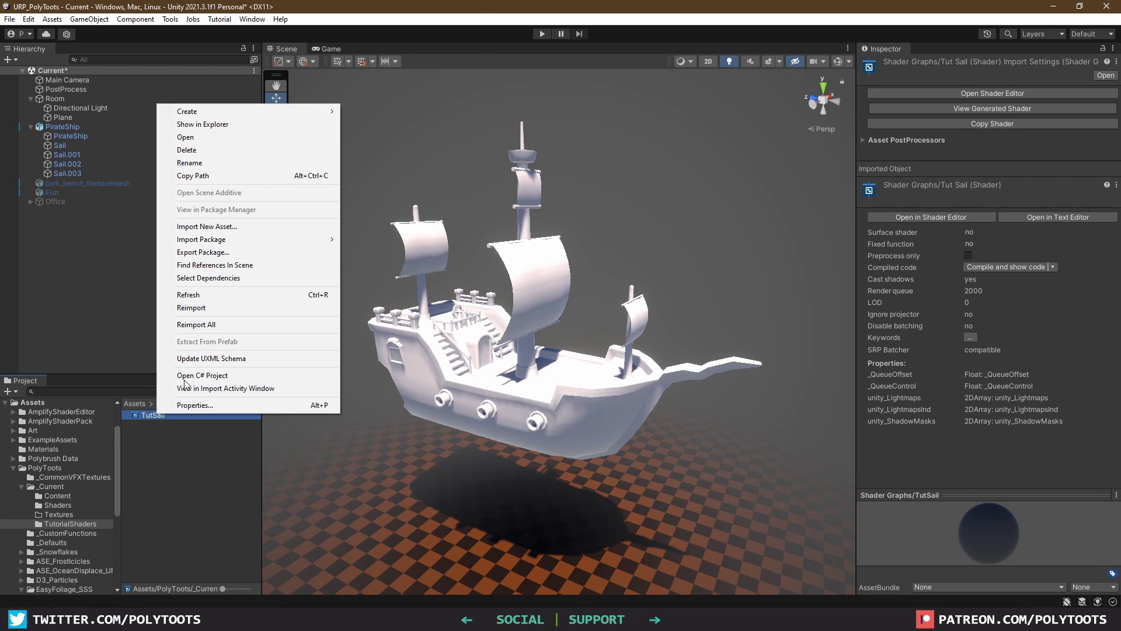
mouse_move(277, 111)
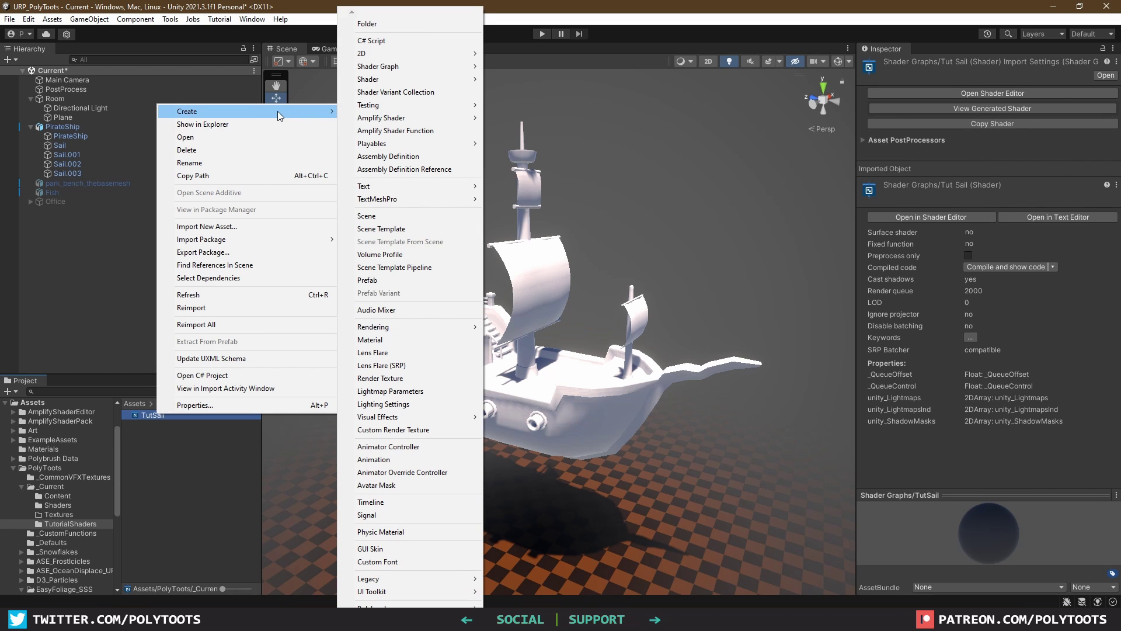
left_click(385, 340)
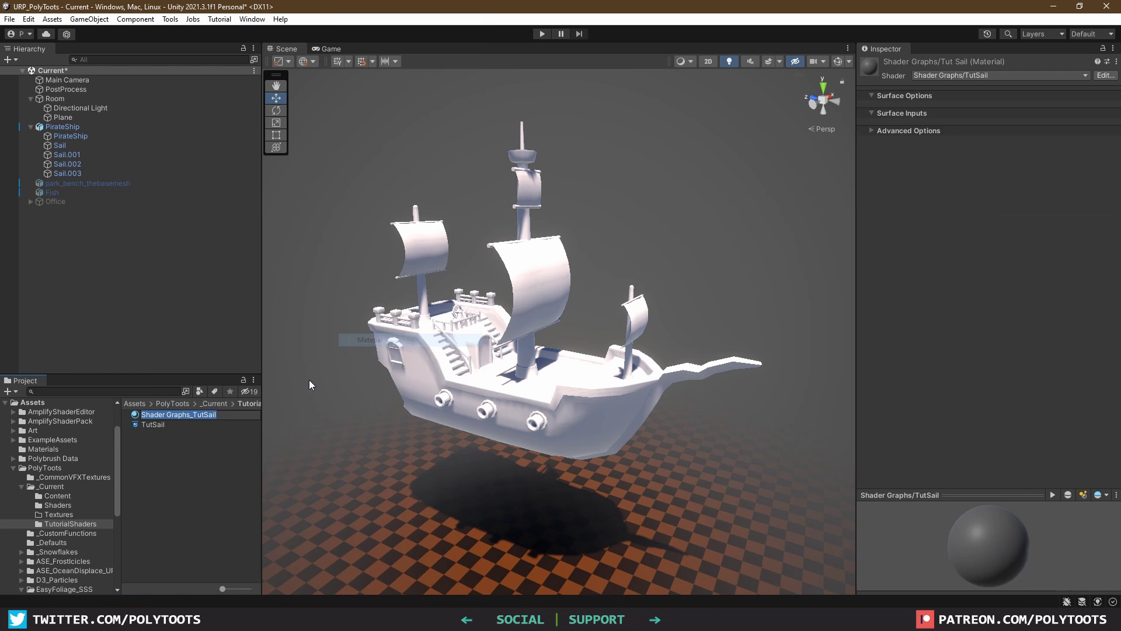
key("Return")
left_click_drag(164, 415, 428, 261)
left_click_drag(188, 411, 644, 325)
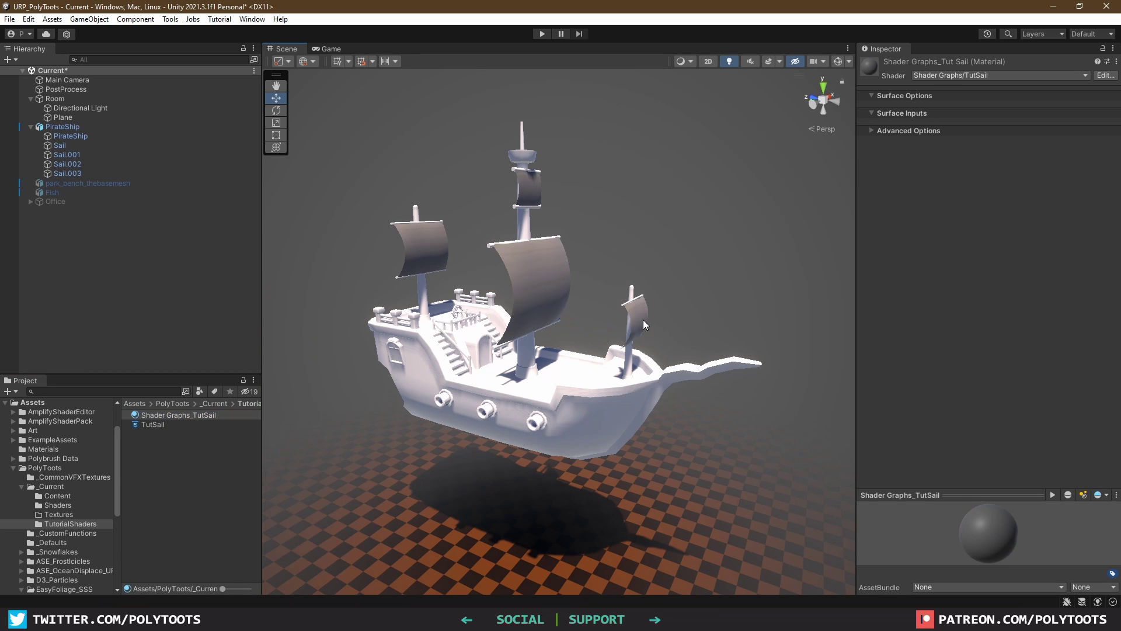
Open TutSail and add a Position node set to Object space.
double_click(152, 425)
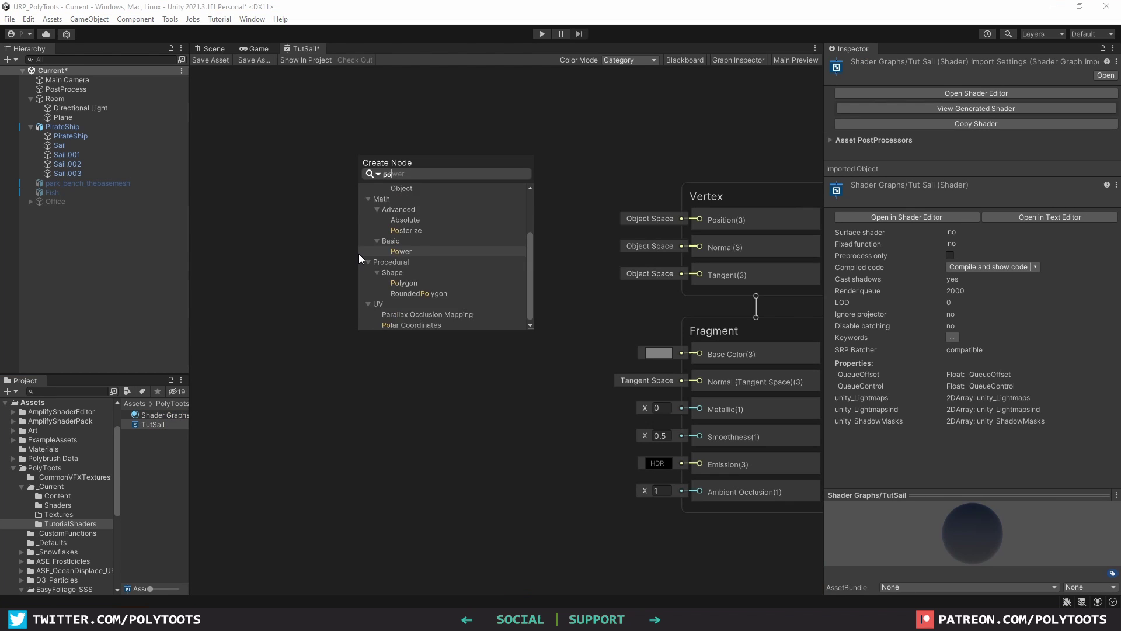
type("positio")
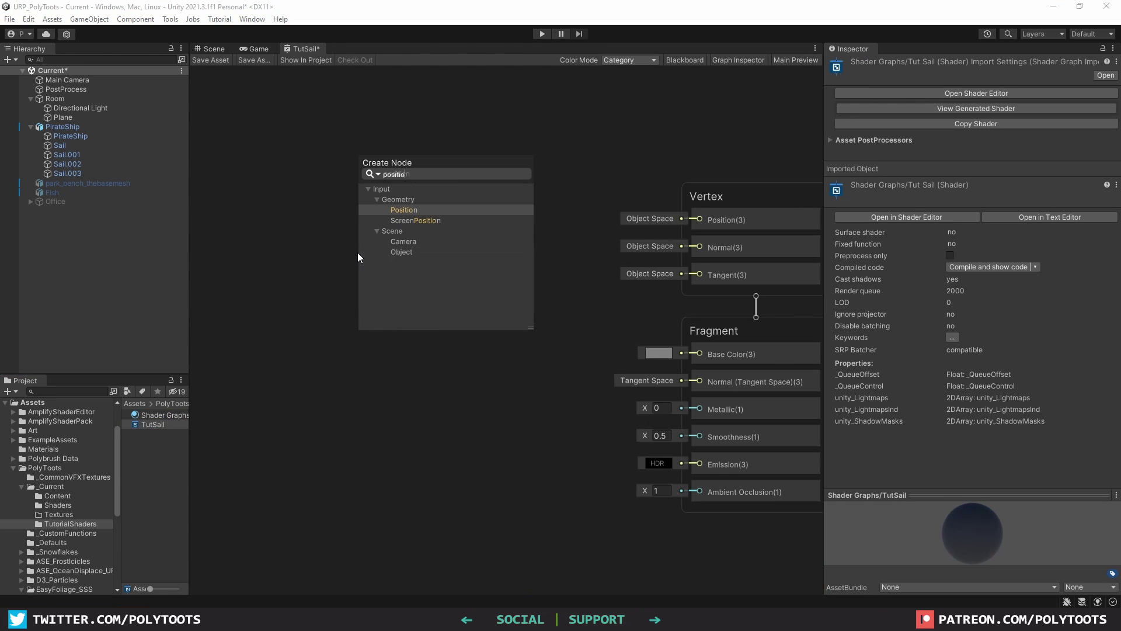
double_click(411, 210)
left_click_drag(414, 279, 312, 178)
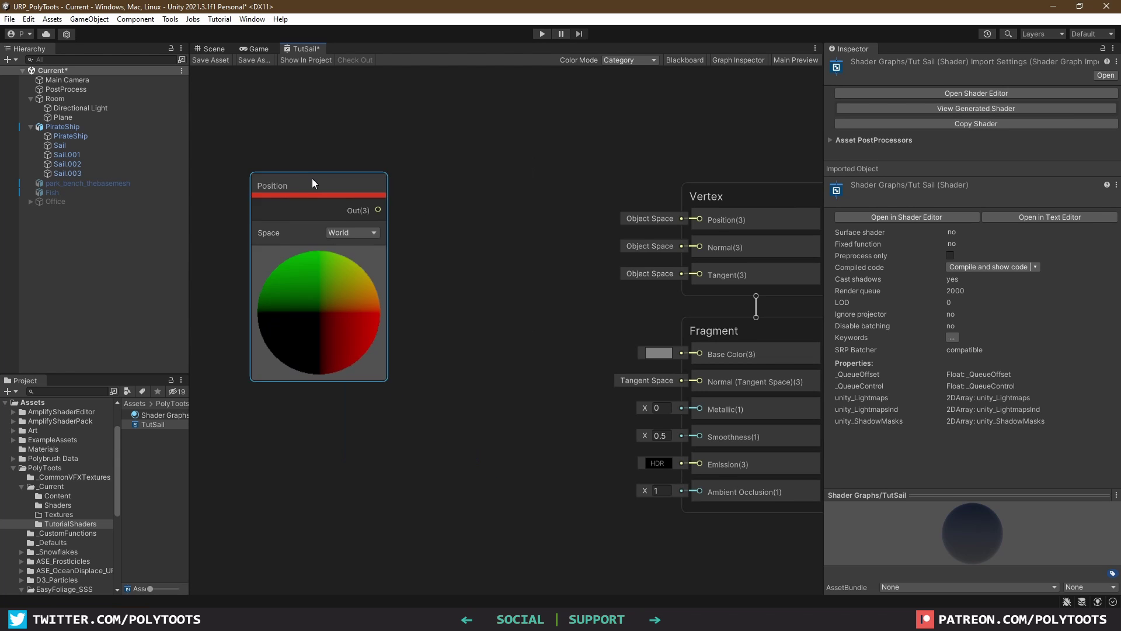
middle_click_drag(312, 178, 405, 179)
left_click(455, 236)
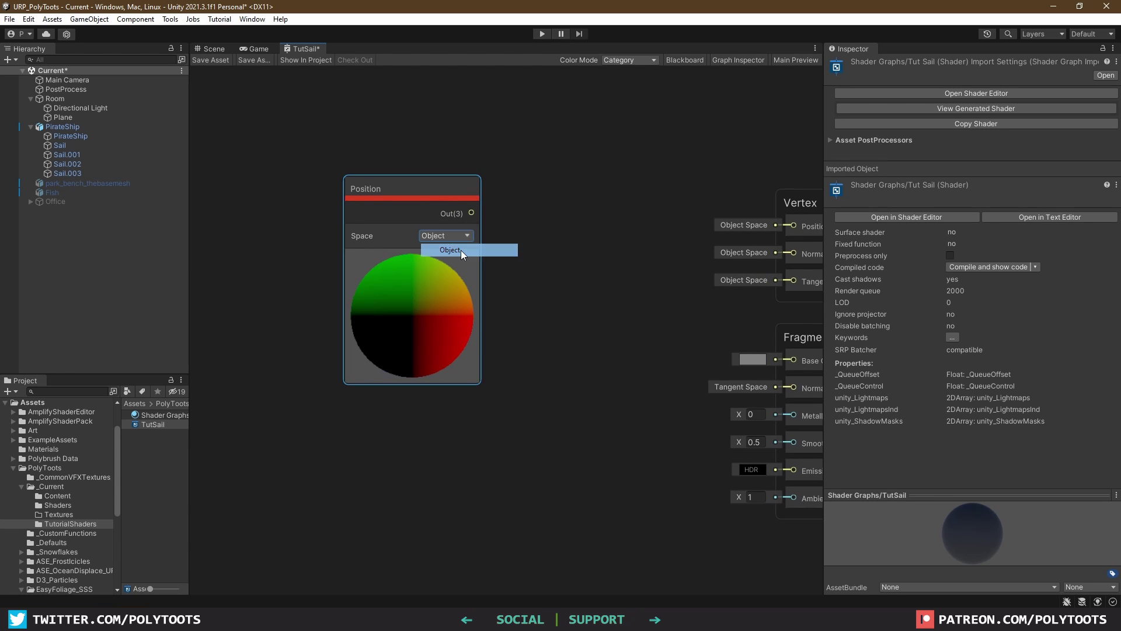
left_click(460, 250)
Multiply Position by a Float into Vertex Position, then vary the Float to scale the sails.
key("space")
double_click(640, 270)
key("space")
type("float")
double_click(474, 334)
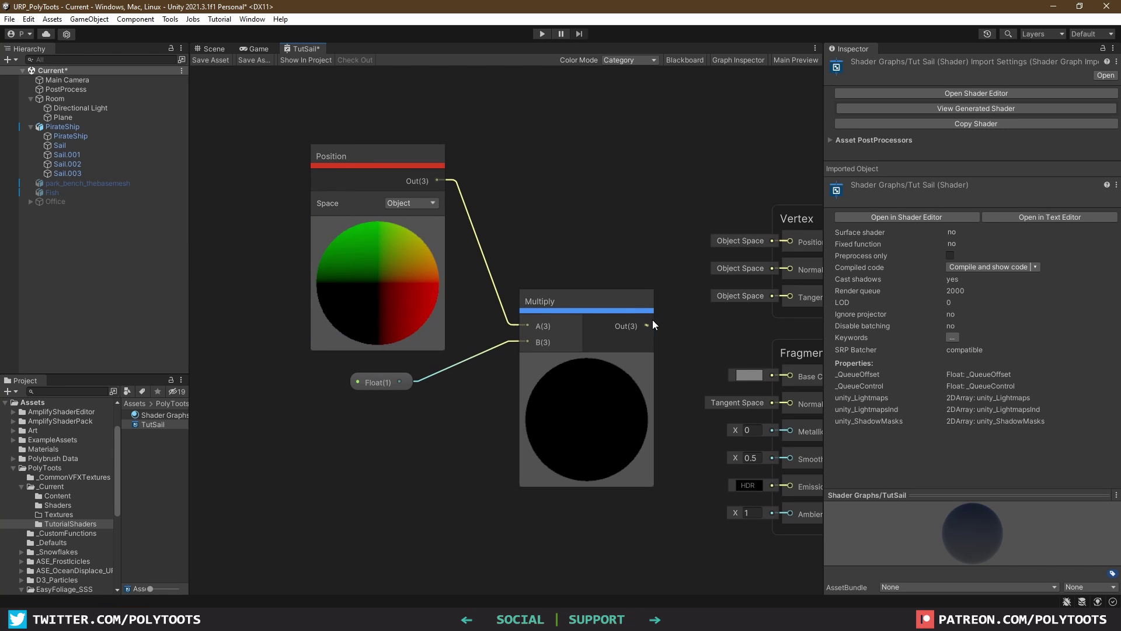
left_click_drag(653, 320, 739, 242)
left_click_drag(538, 310, 526, 286)
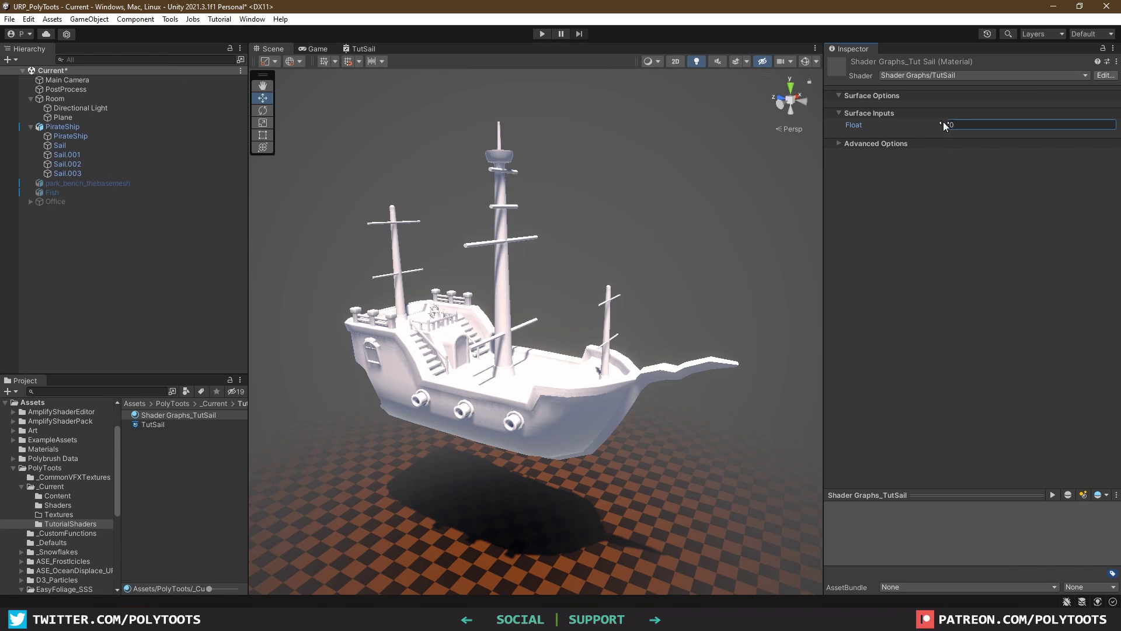
mouse_move(943, 121)
left_mouse_down()
mouse_move(992, 129)
mouse_move(961, 128)
left_mouse_up()
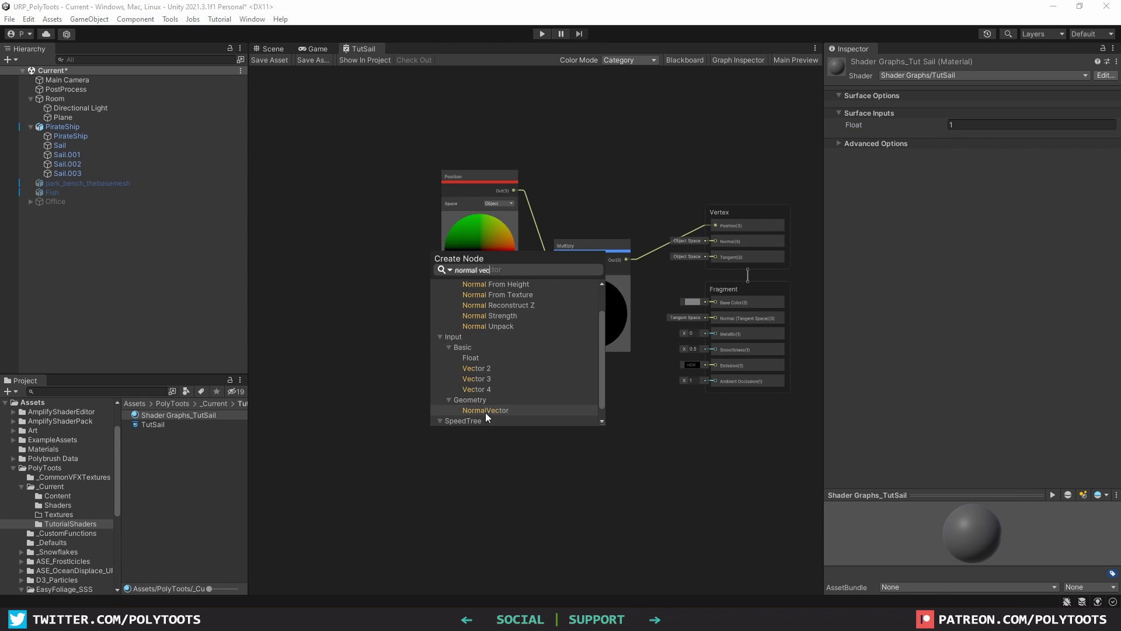
Add a Normal Vector node set to Object space.
left_click(504, 412)
scroll(500, 401, "up", 2)
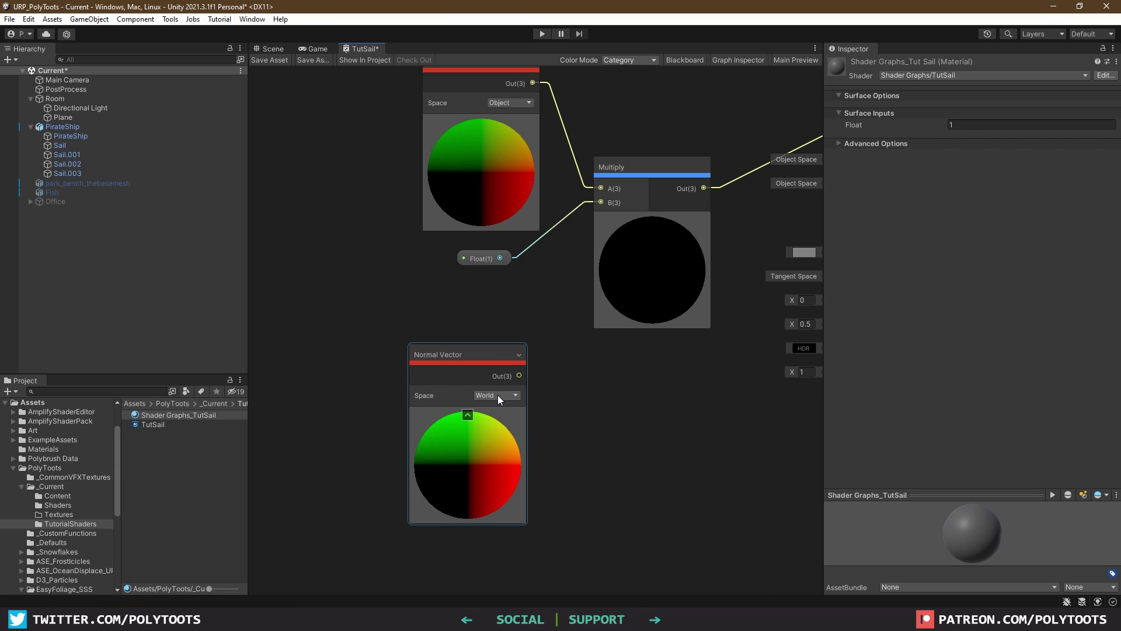
left_click(497, 394)
left_click(500, 406)
left_click_drag(453, 355, 433, 332)
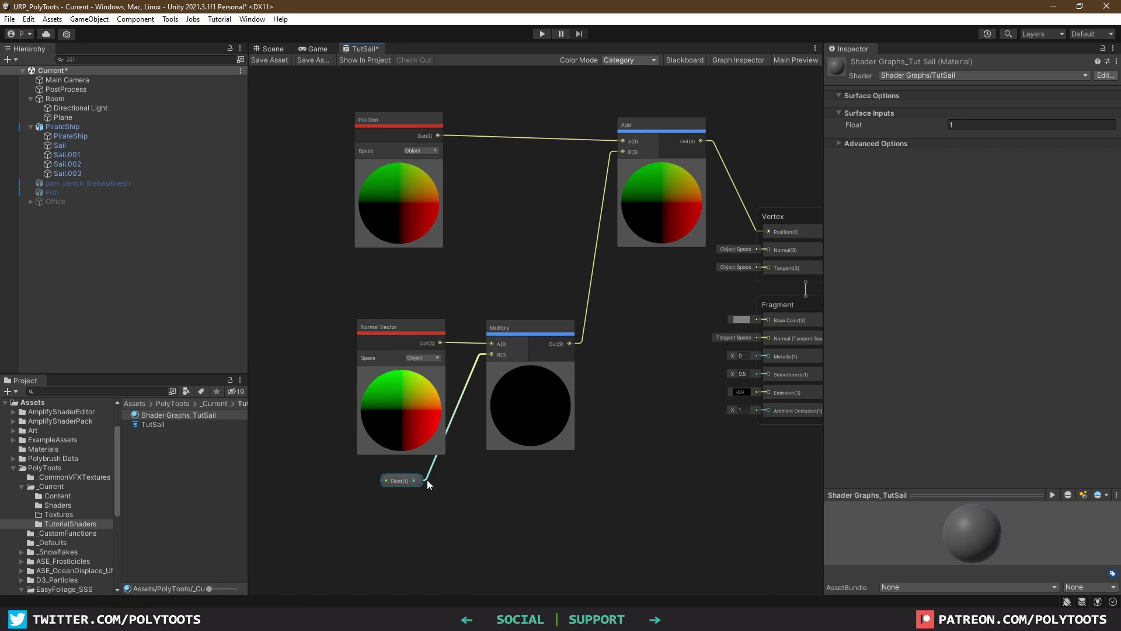
Arrange the Normal Vector, Multiply and Float nodes by the Add node and lower the Float to -0.01.
left_click_drag(428, 481, 430, 477)
left_click(523, 338)
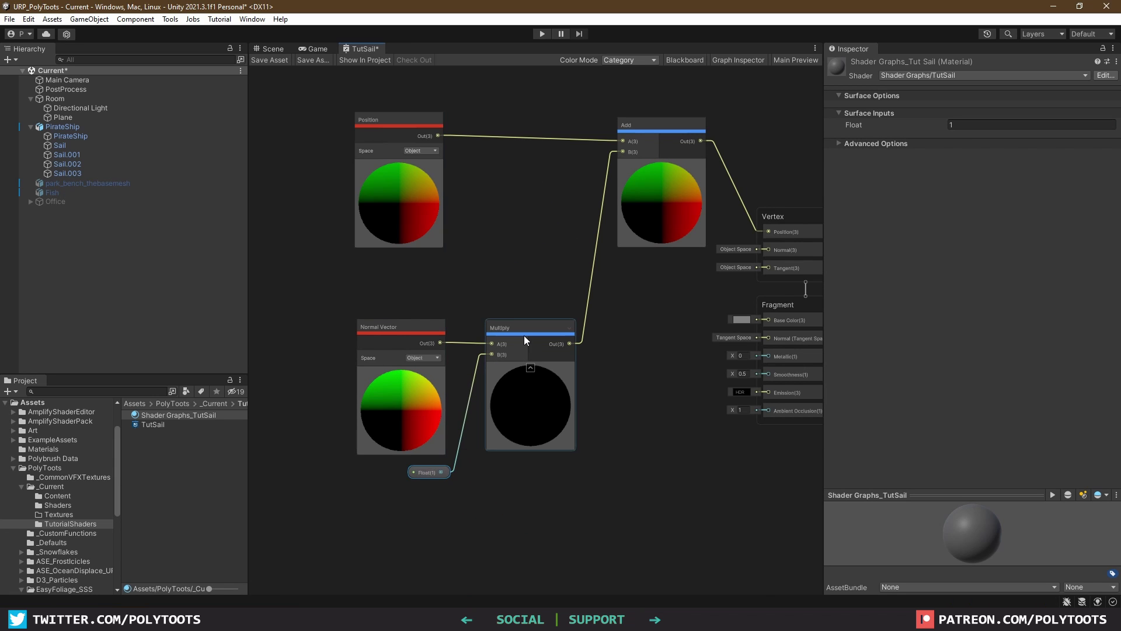
left_click_drag(546, 482, 546, 482)
left_click_drag(514, 319, 521, 290)
left_click(646, 217)
scroll(585, 258, "down", 2)
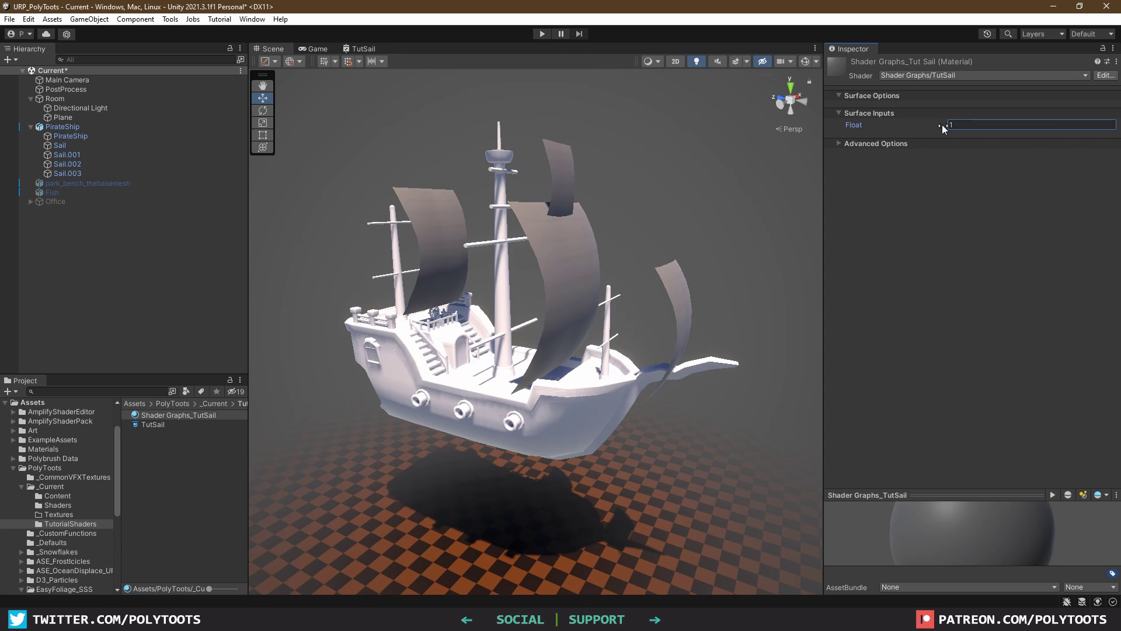
mouse_move(941, 124)
left_mouse_down()
mouse_move(965, 125)
mouse_move(936, 141)
mouse_move(965, 139)
mouse_move(934, 146)
left_mouse_up()
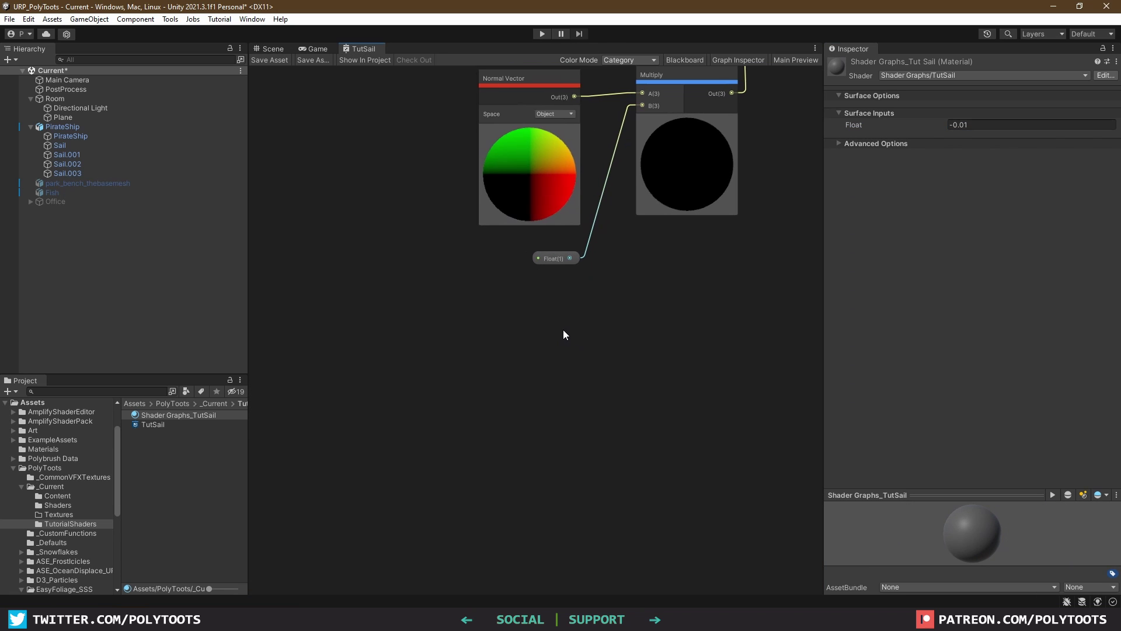
Chain a Polar Coordinates node into a Split, then Split's R output into a Multiply.
key("space")
type("polar")
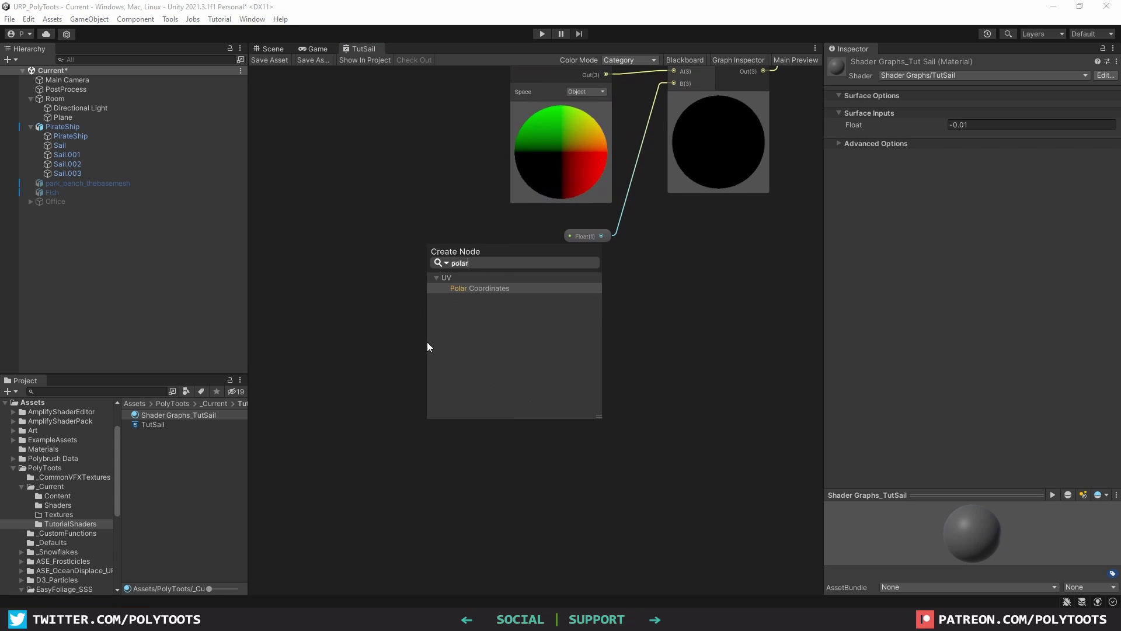
left_click(454, 289)
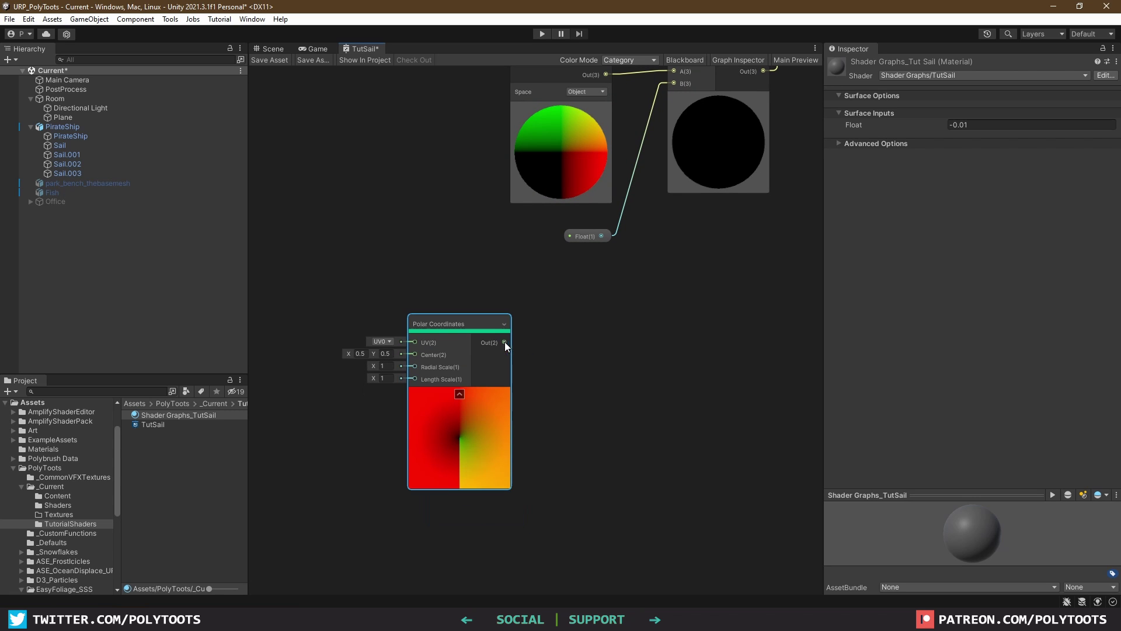
key("space")
type("split")
key("Return")
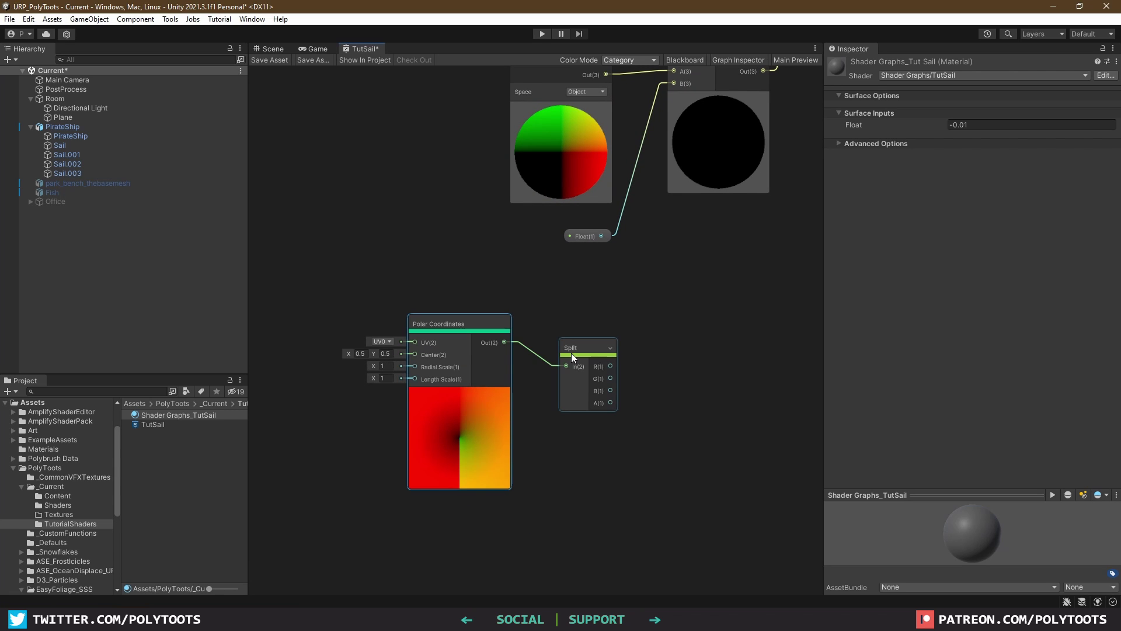
left_click_drag(611, 366, 657, 376)
type("multi")
key("Return")
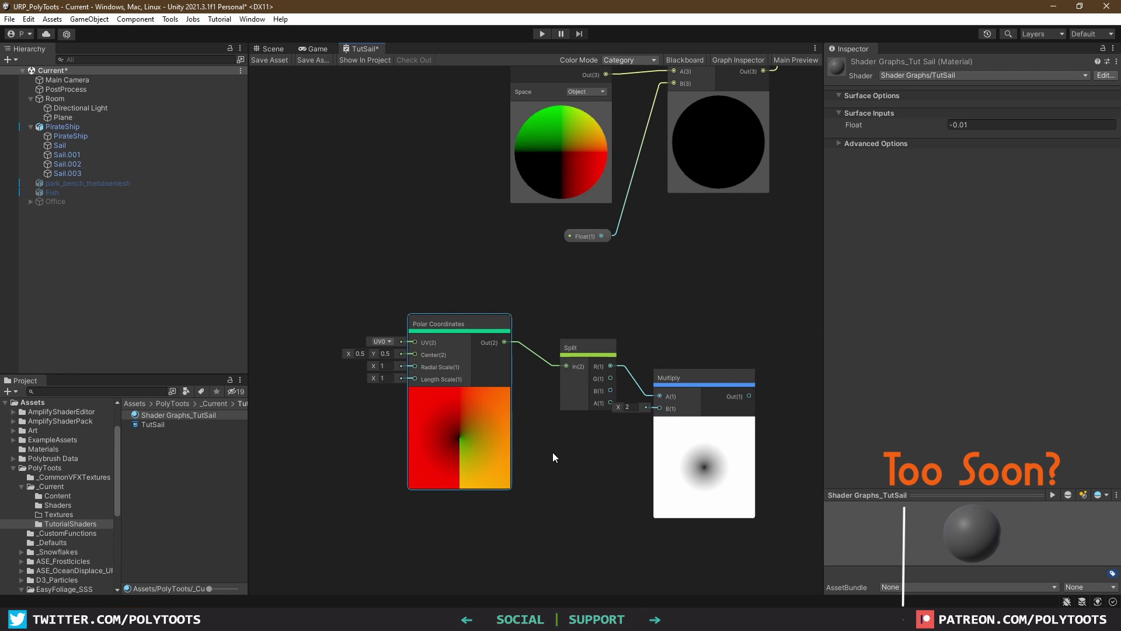
Feed a Float into Multiply's B input and pass the Multiply result into a One Minus node.
key("space")
type("float")
left_click(583, 314)
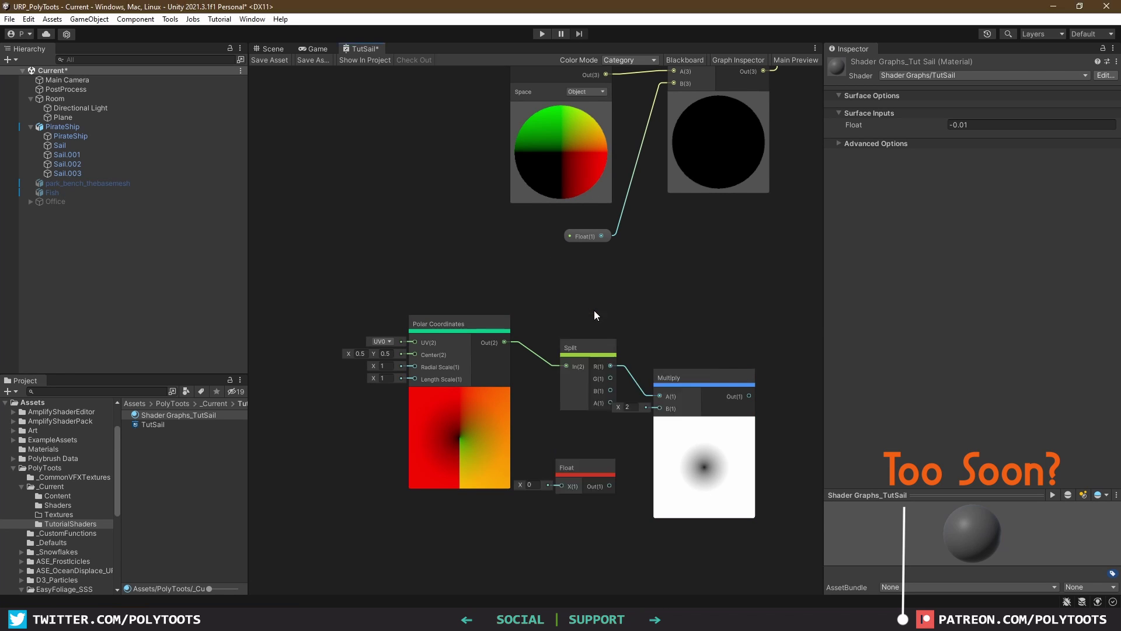
left_click_drag(668, 411, 661, 408)
middle_click_drag(761, 401, 690, 376)
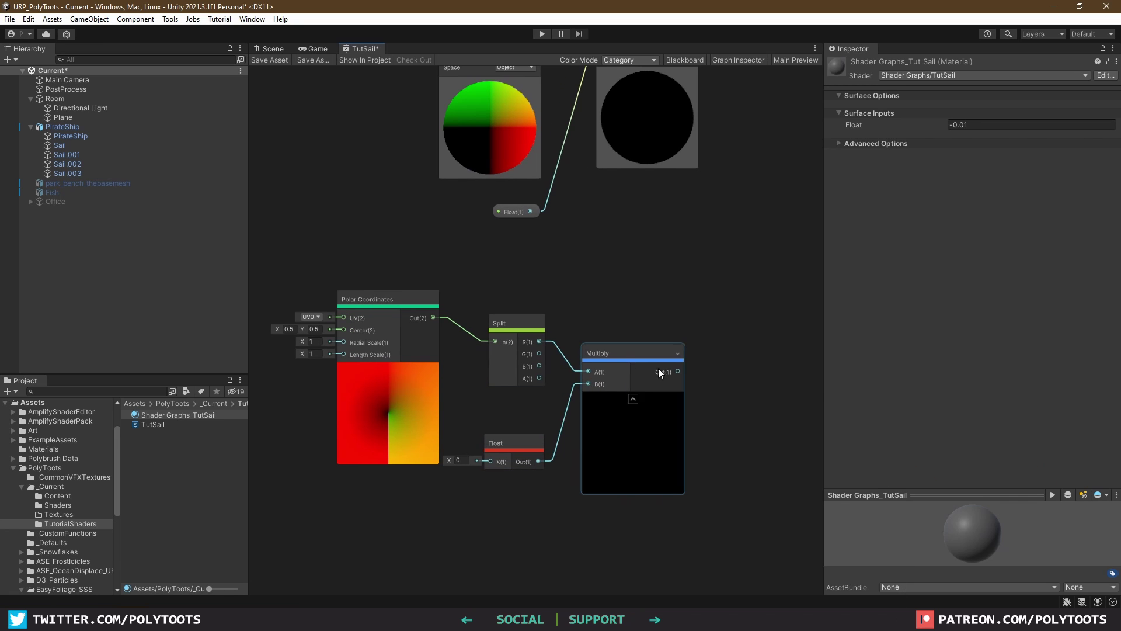
key("space")
type("one")
key("Return")
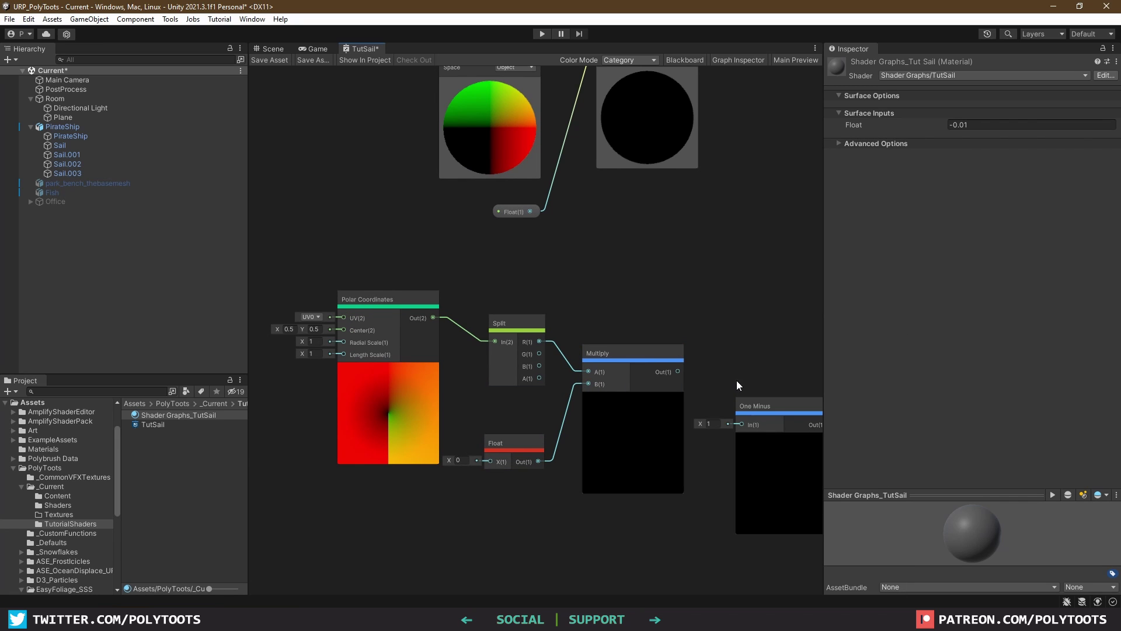
left_click_drag(678, 371, 723, 352)
left_click_drag(625, 353, 630, 338)
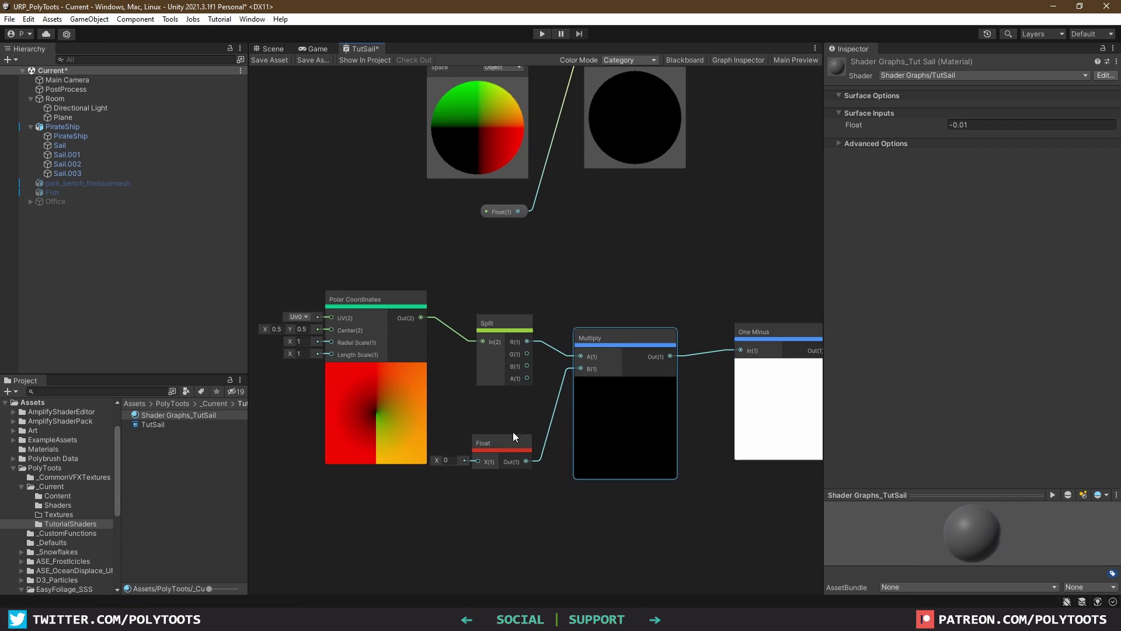
left_click_drag(506, 443, 463, 429)
Set the mask Float value to 1 and tidy the One Minus and Float nodes.
middle_click_drag(464, 429, 382, 428)
left_click_drag(379, 415, 392, 413)
type("1")
key("Return")
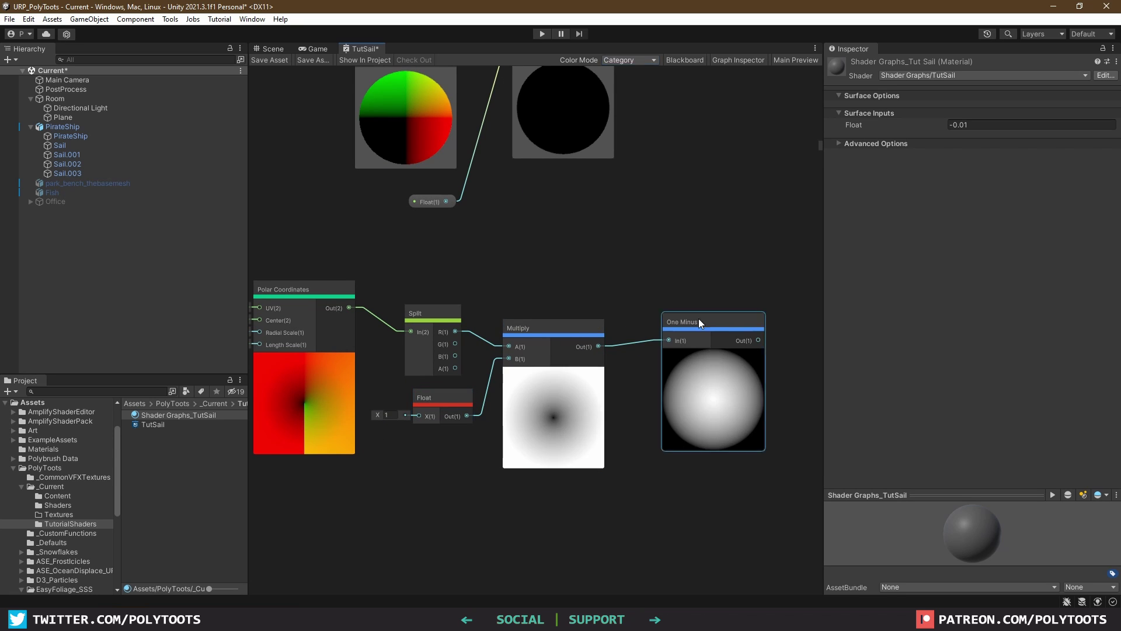
left_click_drag(695, 321, 669, 329)
left_click_drag(440, 393, 433, 397)
middle_click_drag(433, 397, 499, 394)
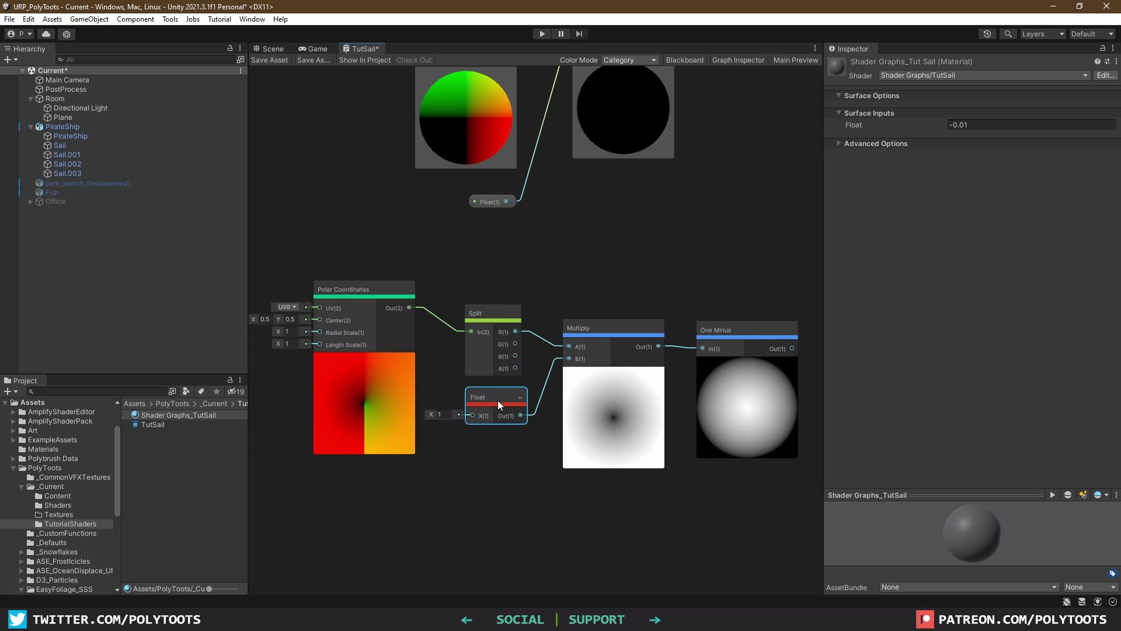
Convert the Float node to an exposed property and start renaming it in the Blackboard.
right_click(493, 397)
mouse_move(568, 525)
left_click(661, 550)
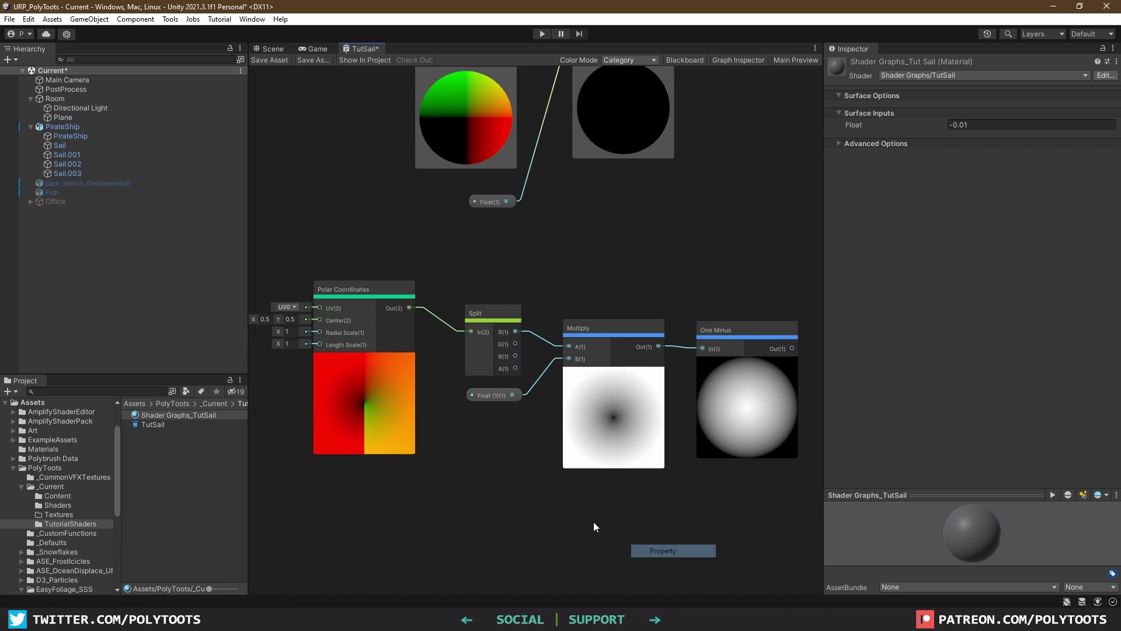
left_click(667, 60)
double_click(284, 135)
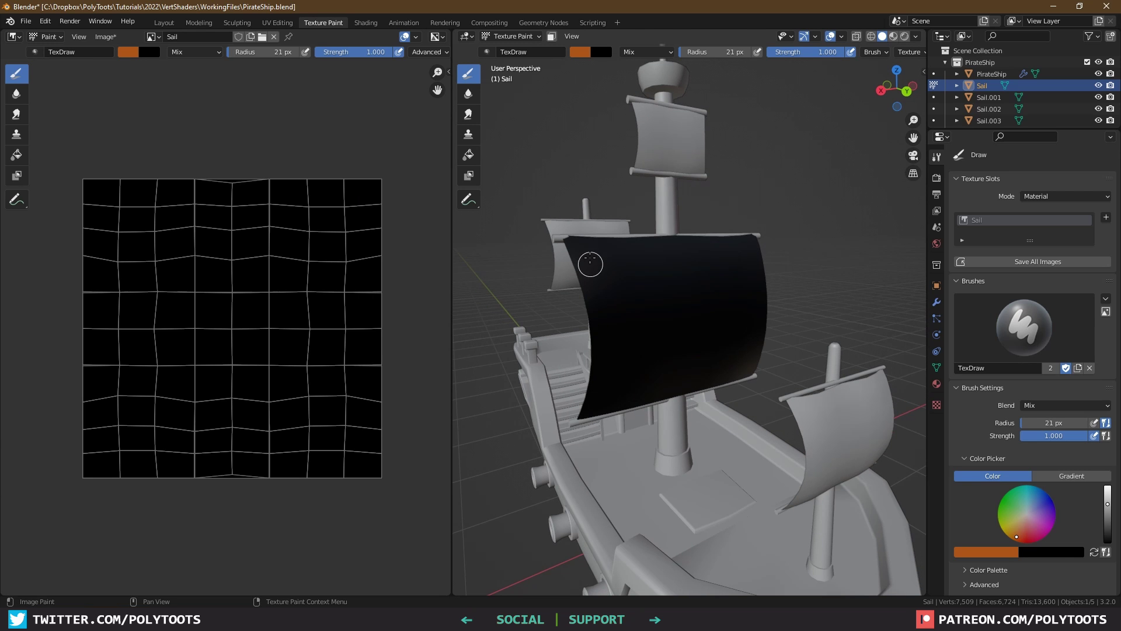
Paint a large orange X and a few small orange marks across the black sail texture.
left_click_drag(589, 257, 696, 318)
left_click_drag(741, 363, 742, 362)
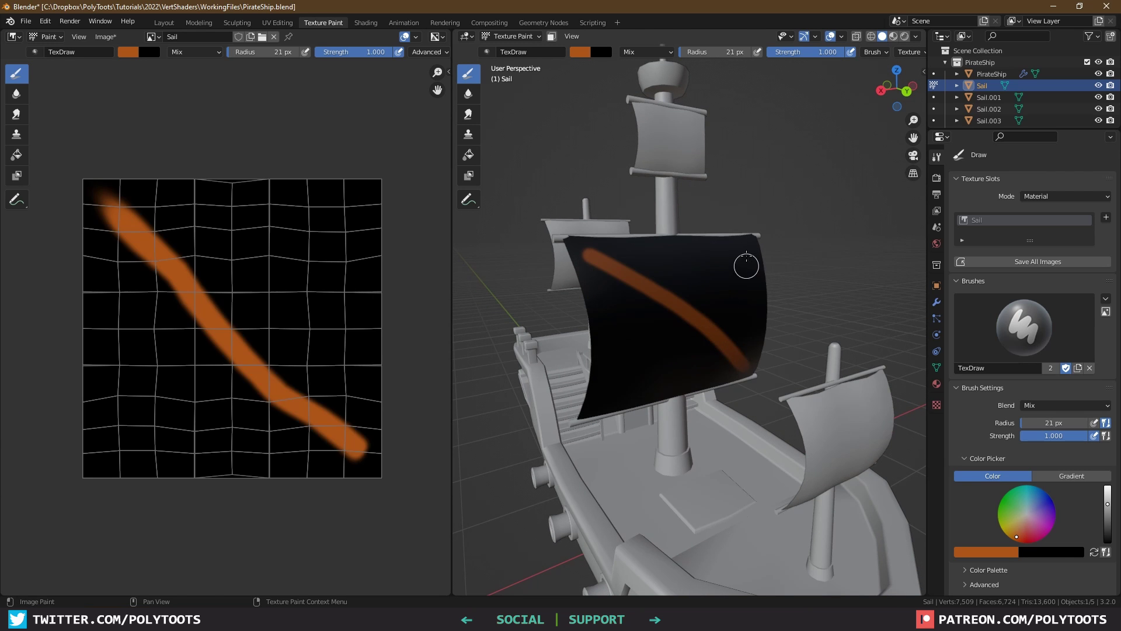
left_click_drag(746, 251, 596, 402)
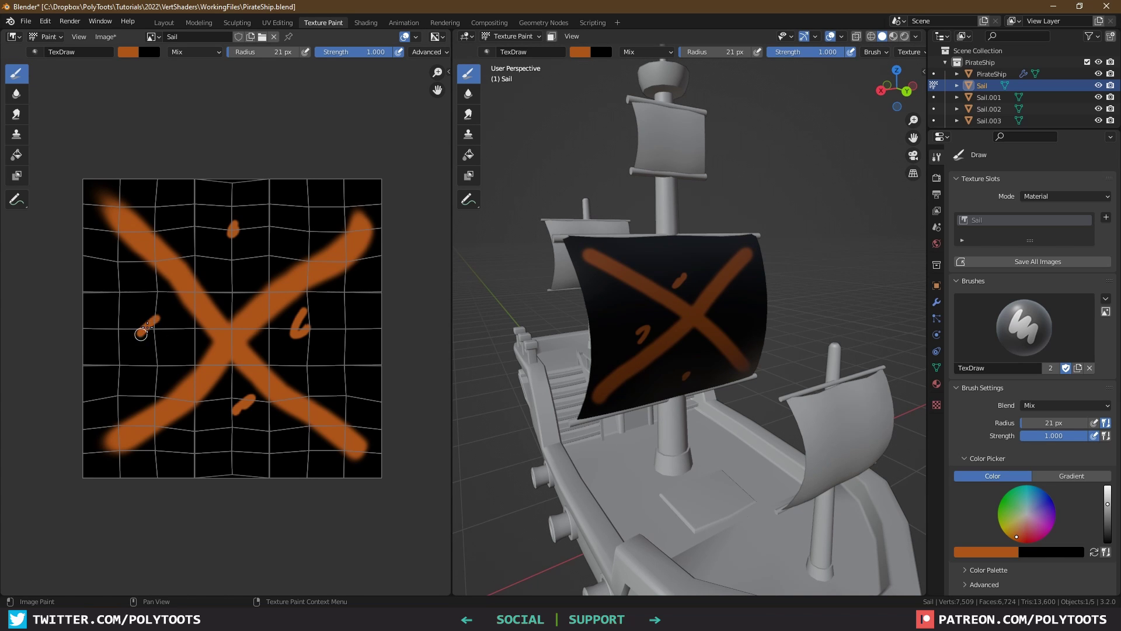
middle_click_drag(638, 340, 644, 344)
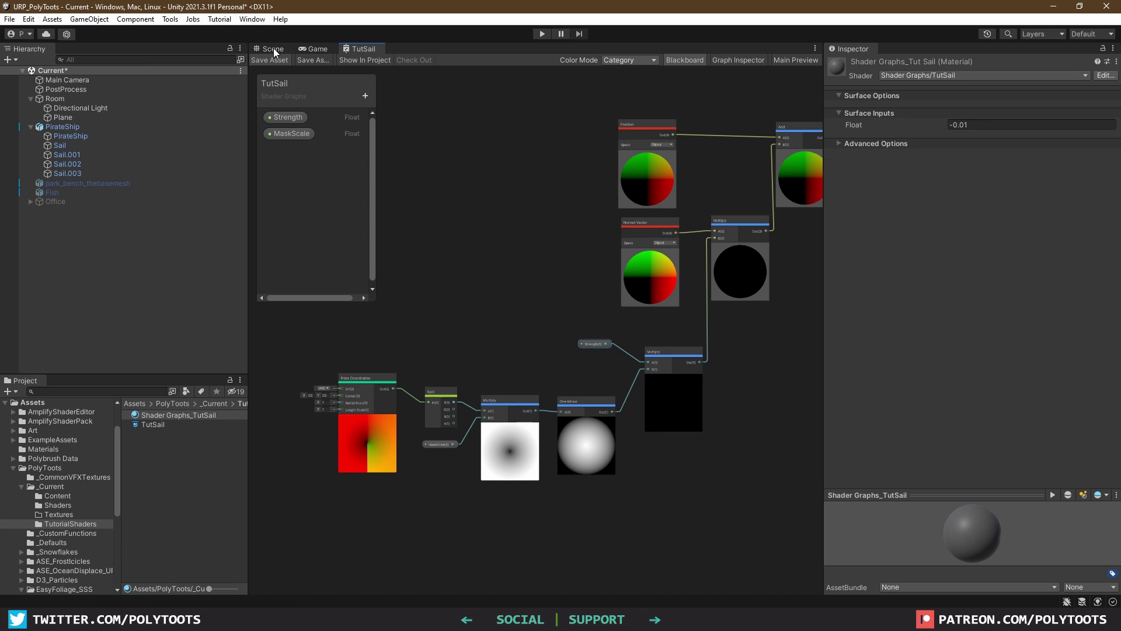
Select the Sail in the Scene view and raise its Strength to about 0.83.
left_click(273, 48)
left_click(516, 263)
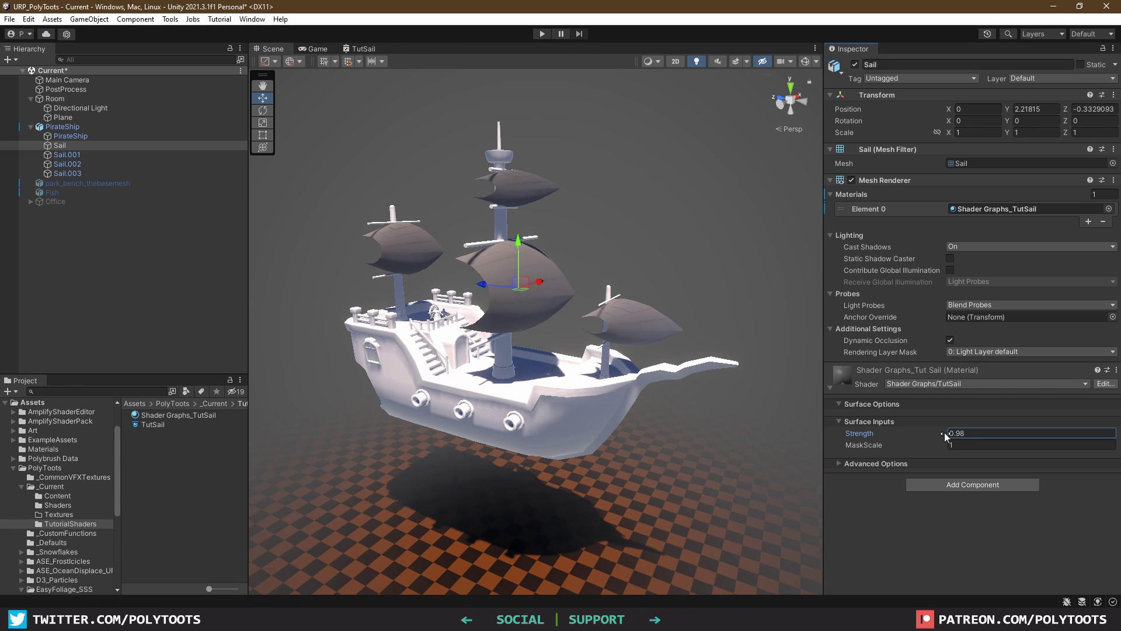
left_click_drag(864, 434, 898, 449)
scroll(709, 343, "up", 2)
scroll(723, 356, "up", 2)
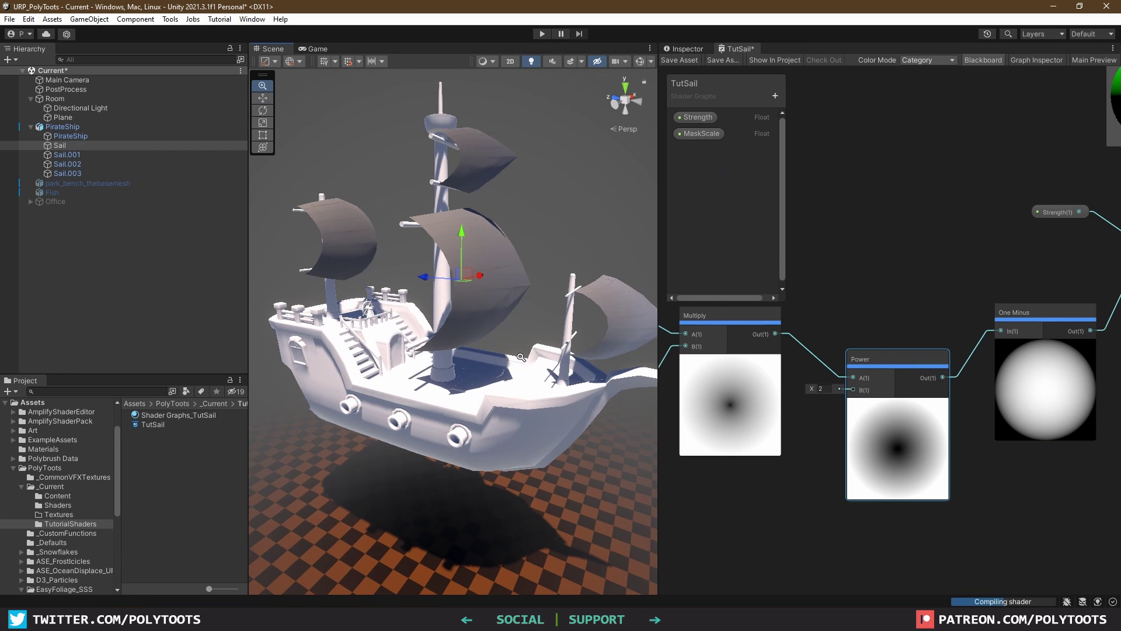
Save the graph and connect Normal From Height into the Fragment Normal.
scroll(545, 322, "up", 4)
key("ctrl+s")
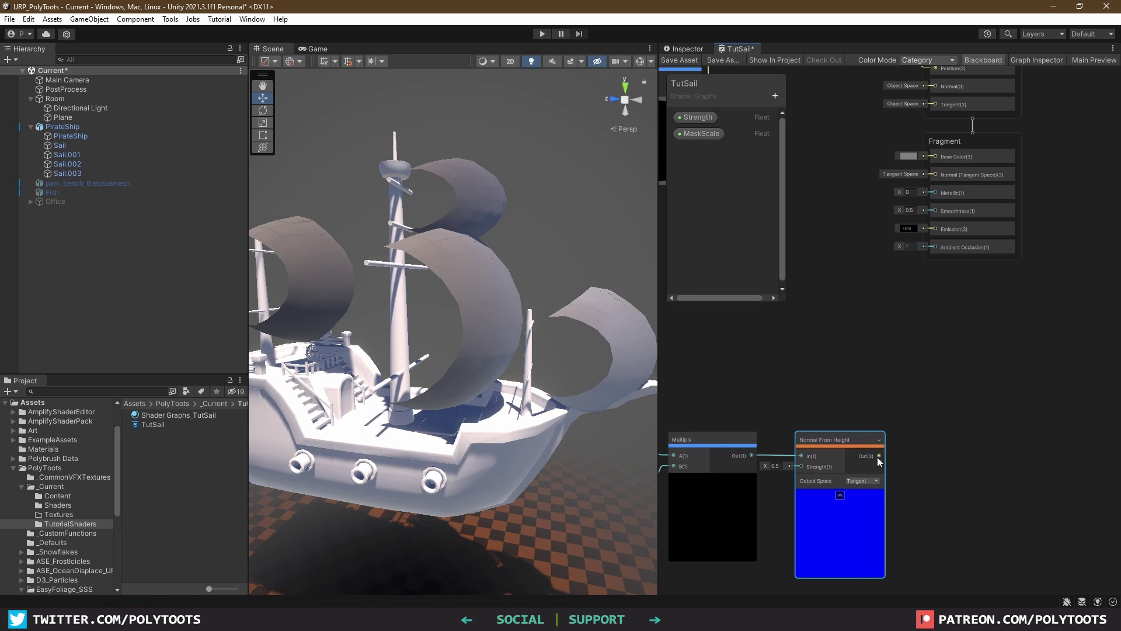
left_click_drag(879, 456, 924, 173)
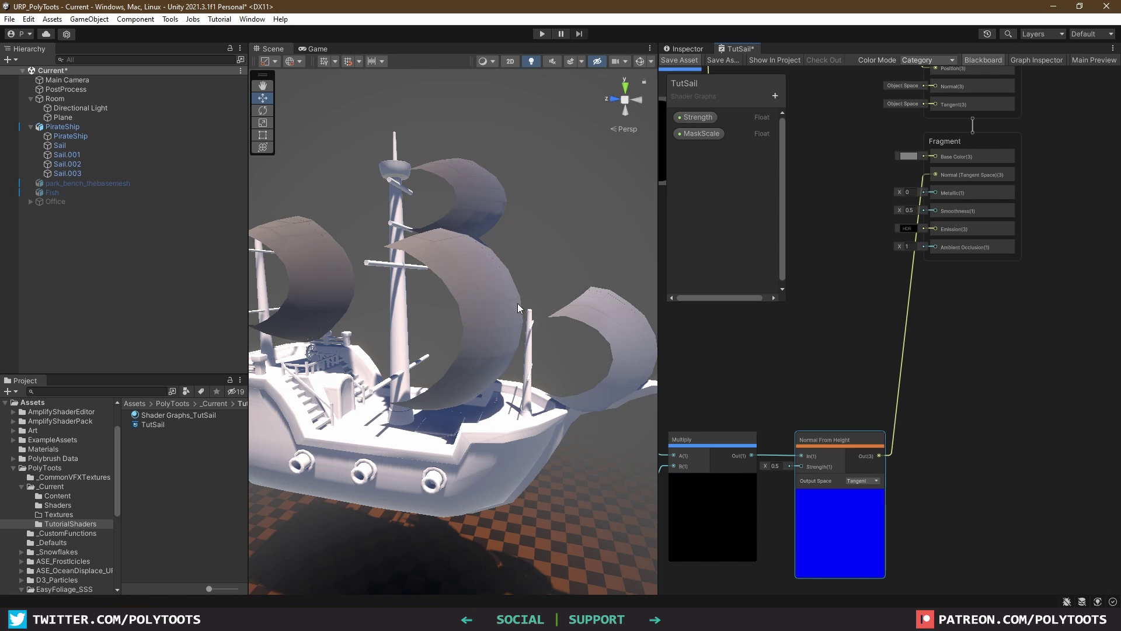
left_click_drag(465, 315, 274, 310, "alt")
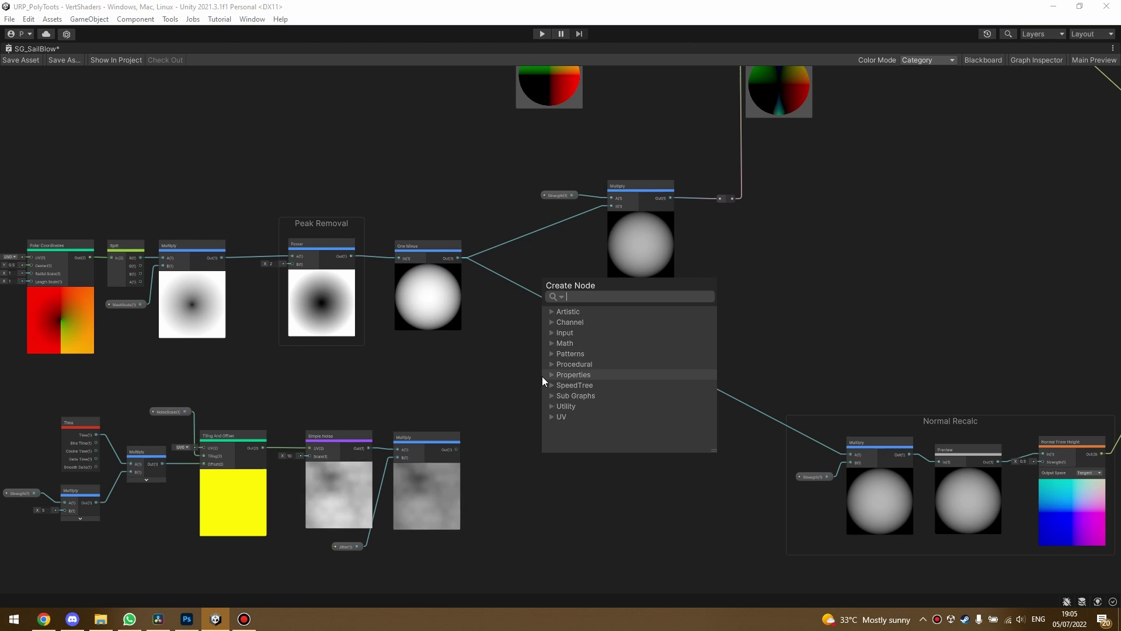
Combine One Minus and the noise in an Add node into the top Multiply, then tune Strength to 0.96.
type("add")
key("Return")
left_click_drag(553, 380, 533, 315)
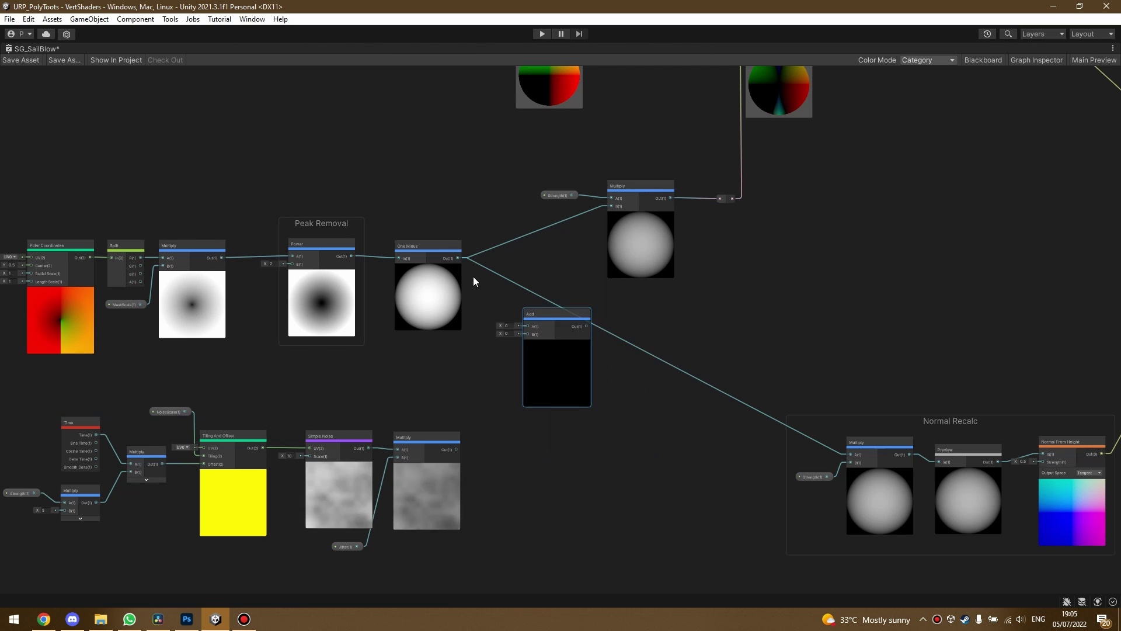
left_click_drag(458, 258, 527, 326)
left_click_drag(455, 449, 611, 198)
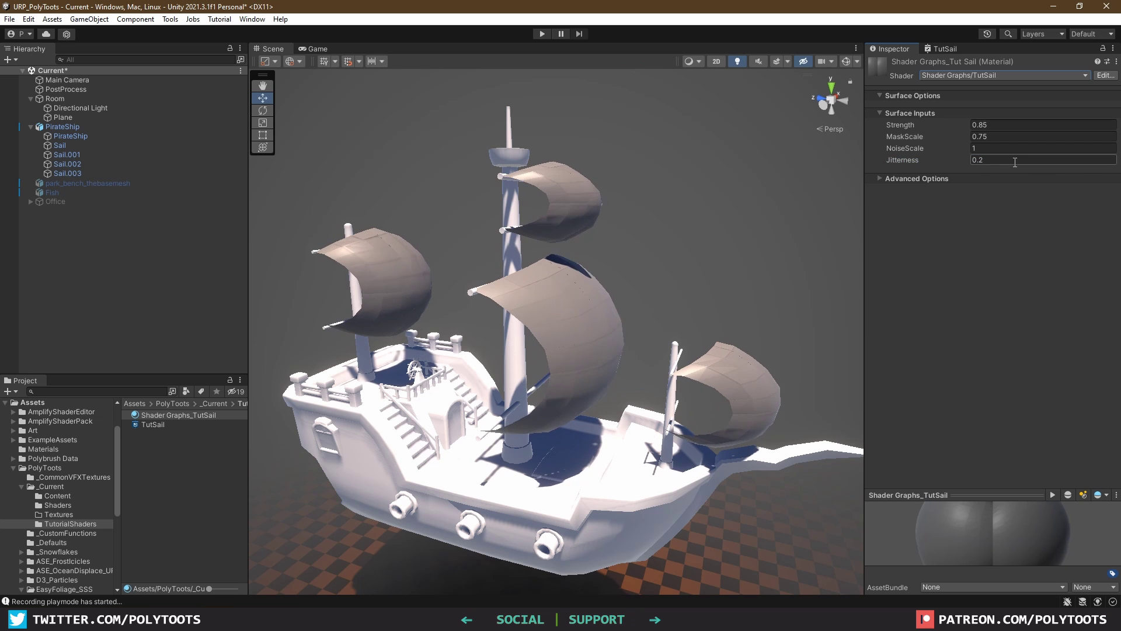
left_click_drag(928, 125, 952, 131)
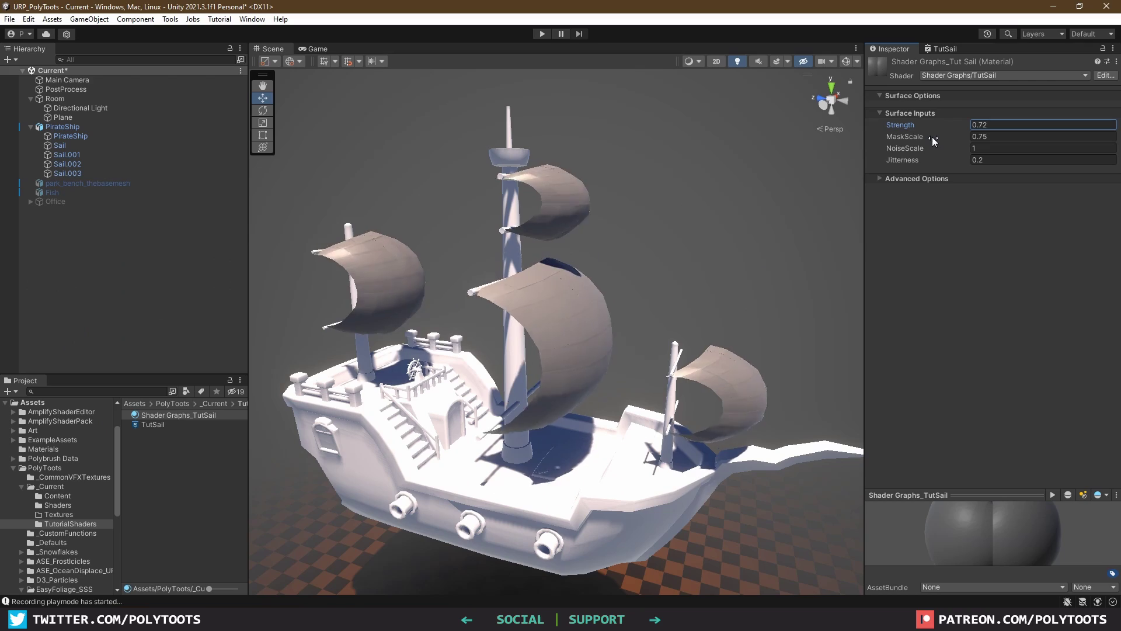
mouse_move(932, 140)
left_mouse_down()
mouse_move(951, 140)
mouse_move(888, 141)
mouse_move(942, 138)
left_mouse_up()
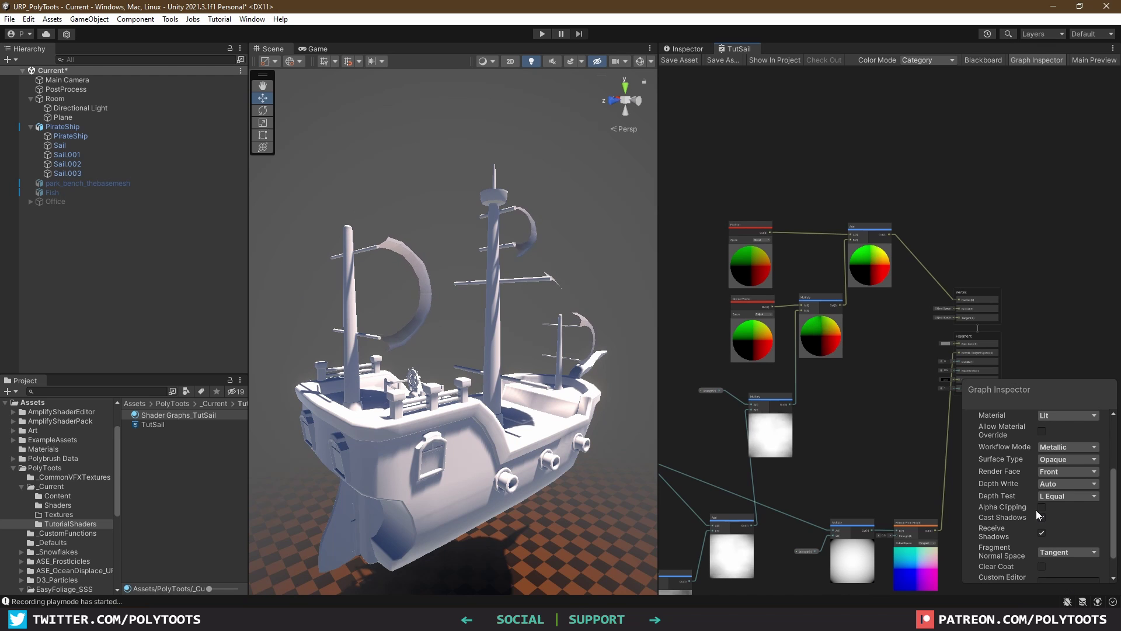
Set Render Face to Both in the Graph Inspector and save the TutSail graph.
left_click(1056, 471)
left_click(1064, 510)
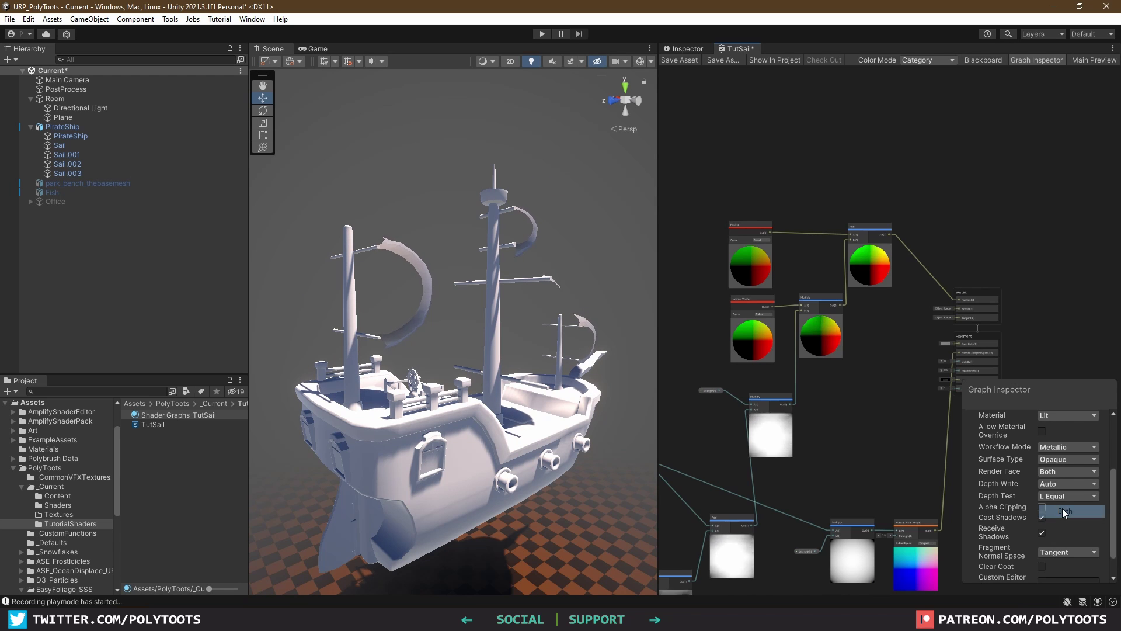
left_click(684, 60)
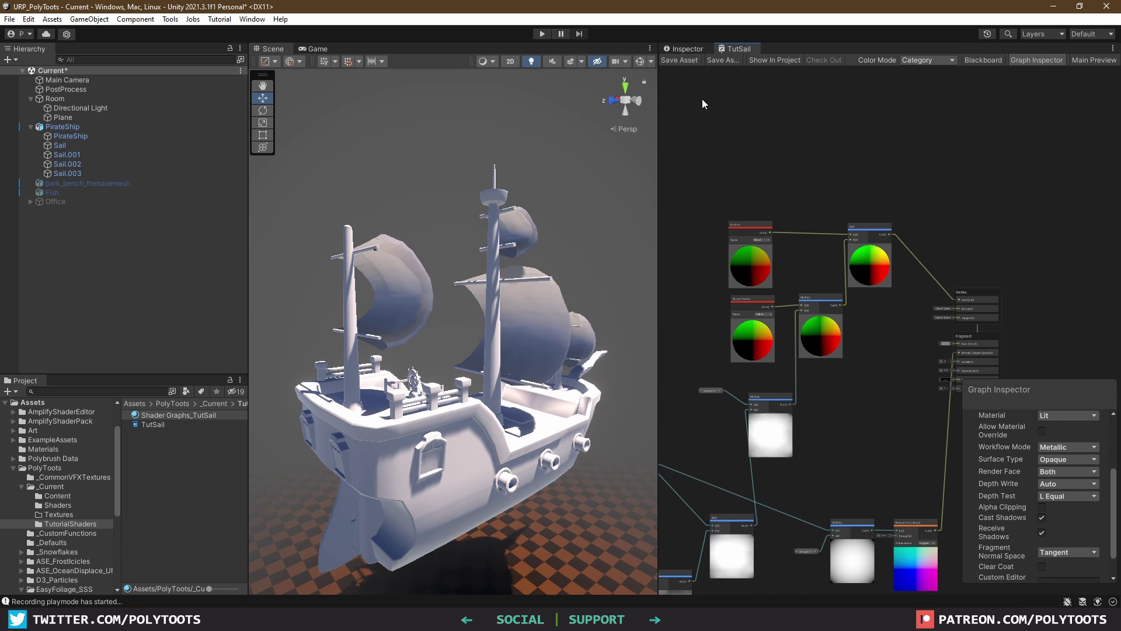
left_click_drag(611, 276, 542, 361, "alt")
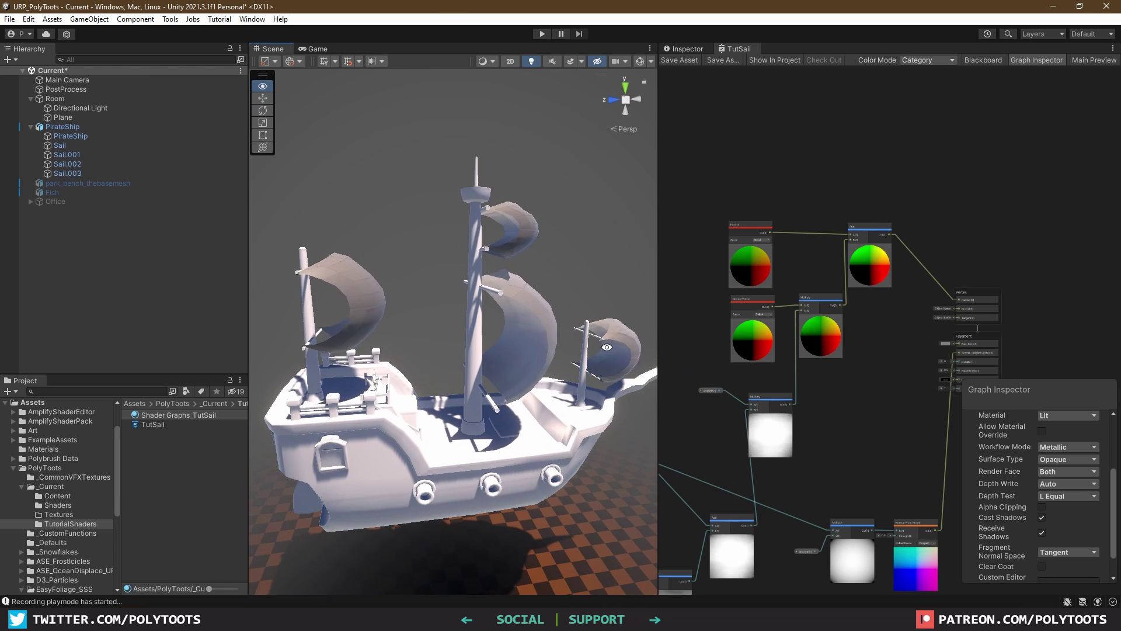
Choose a darker green Polybrush colour, paint the hull bottom, then undo the stroke.
scroll(584, 467, "down", 5)
left_click(108, 240)
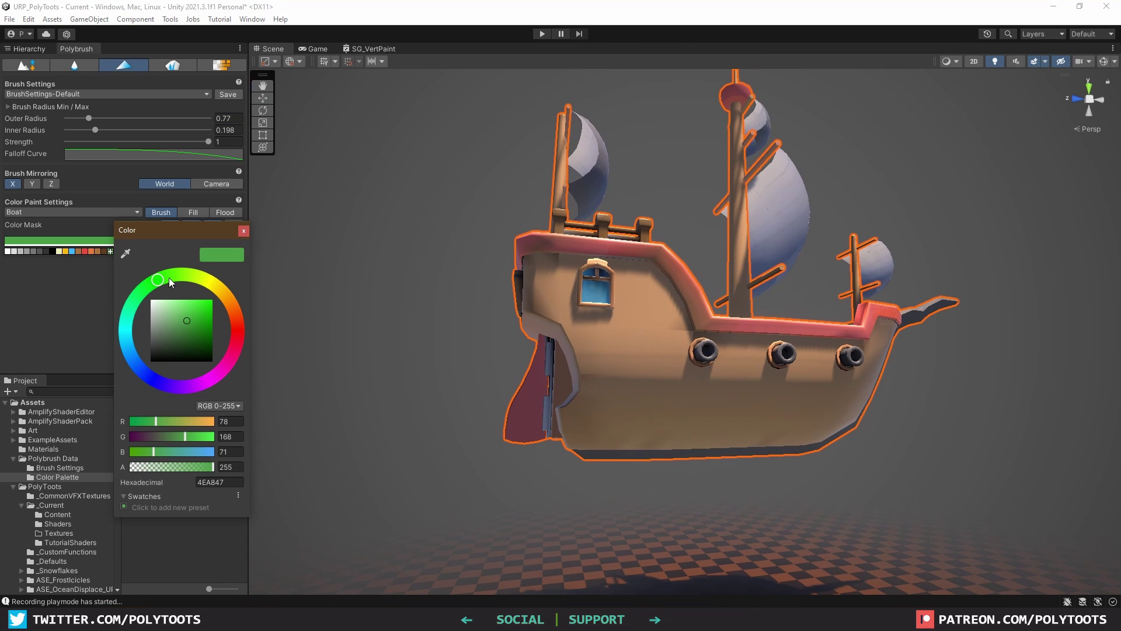
left_click_drag(180, 294, 184, 341)
left_click(663, 430)
left_click_drag(663, 430, 590, 458, "alt")
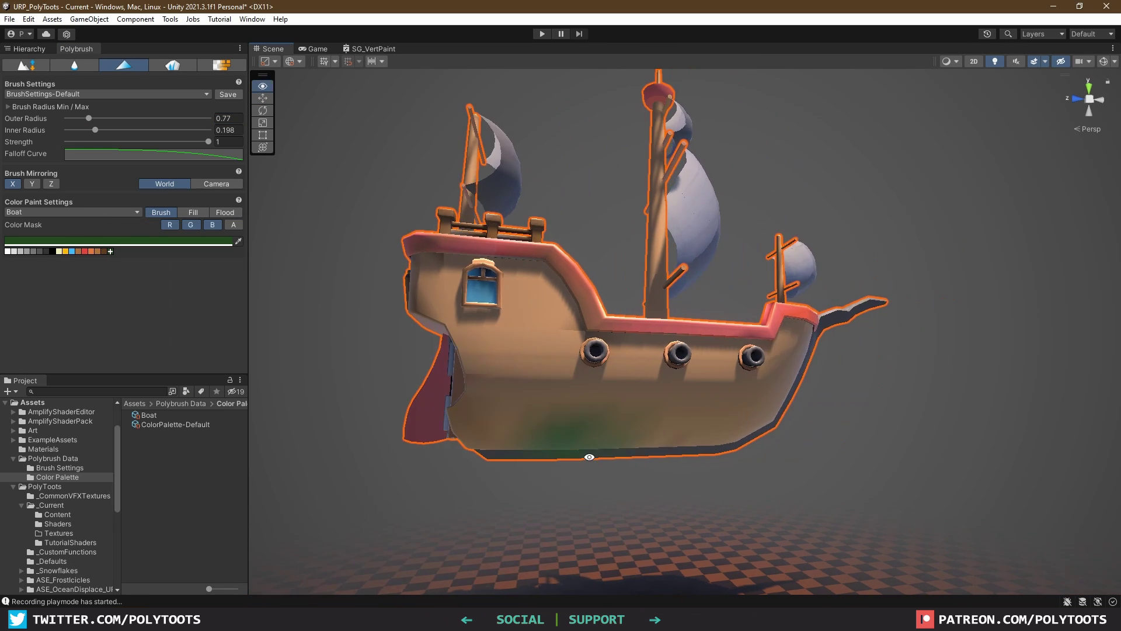
key("ctrl+z")
Pick a slightly darker green and lower the brush strength to about 0.53.
left_click(175, 241)
left_click(238, 351)
left_click(142, 141)
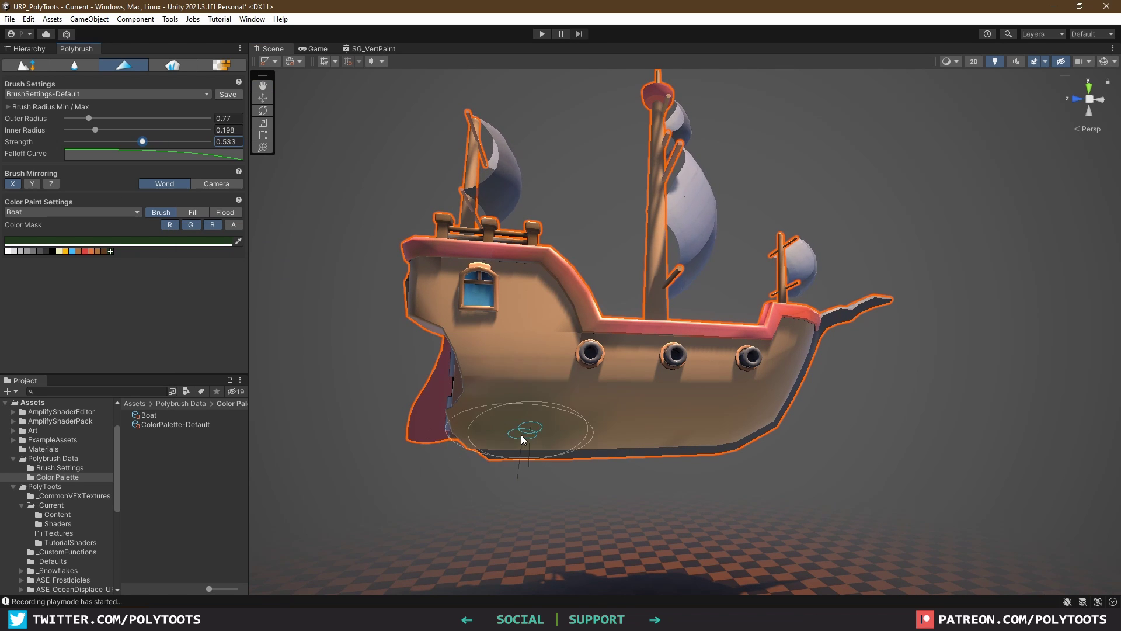
mouse_move(526, 430)
left_mouse_down("alt")
mouse_move(507, 434)
mouse_move(528, 431)
mouse_move(516, 456)
mouse_move(438, 401)
mouse_move(663, 419)
mouse_move(591, 390)
mouse_move(498, 403)
mouse_move(593, 420)
left_mouse_up("alt")
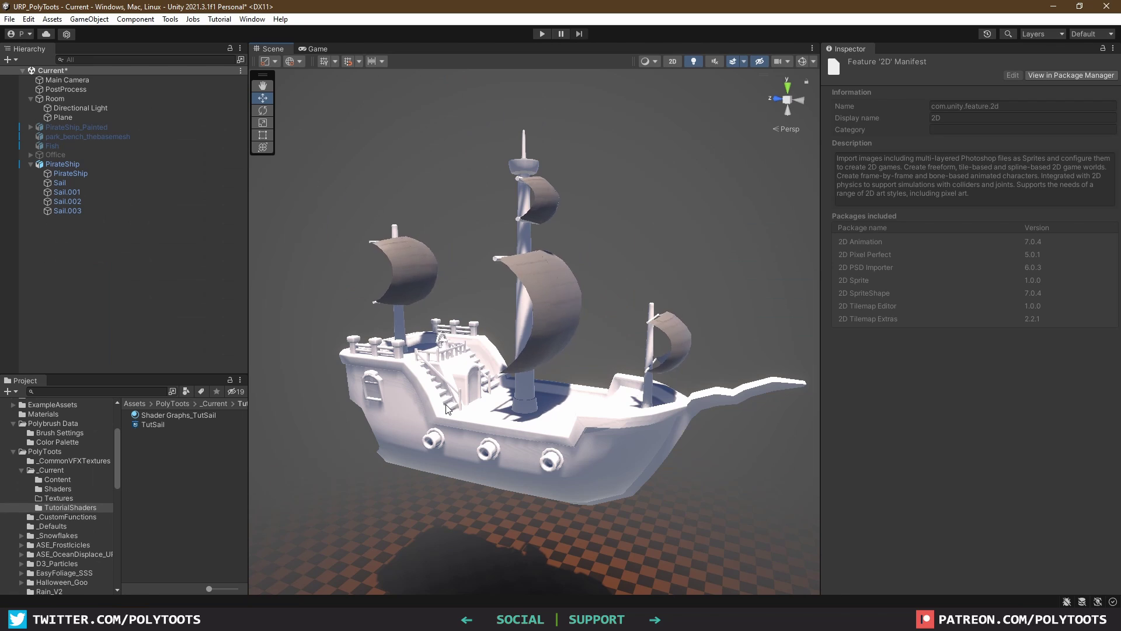
Open the Package Manager on the Unity Registry and check Polybrush 1.1.3 and Shader Graph 12.1.6.
left_click(262, 21)
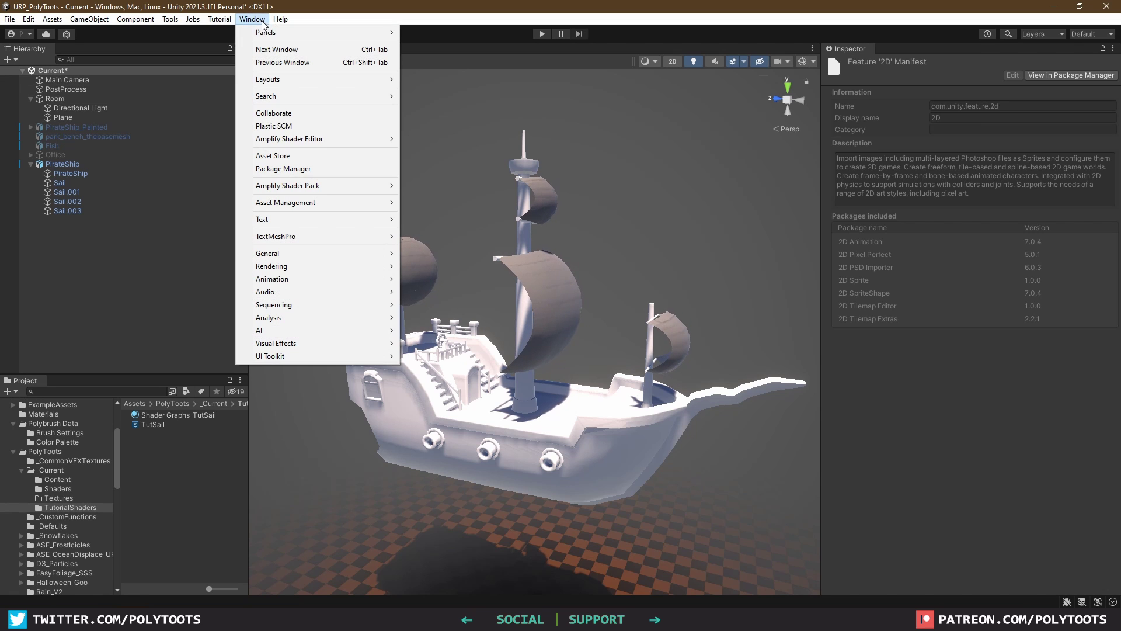
left_click(296, 169)
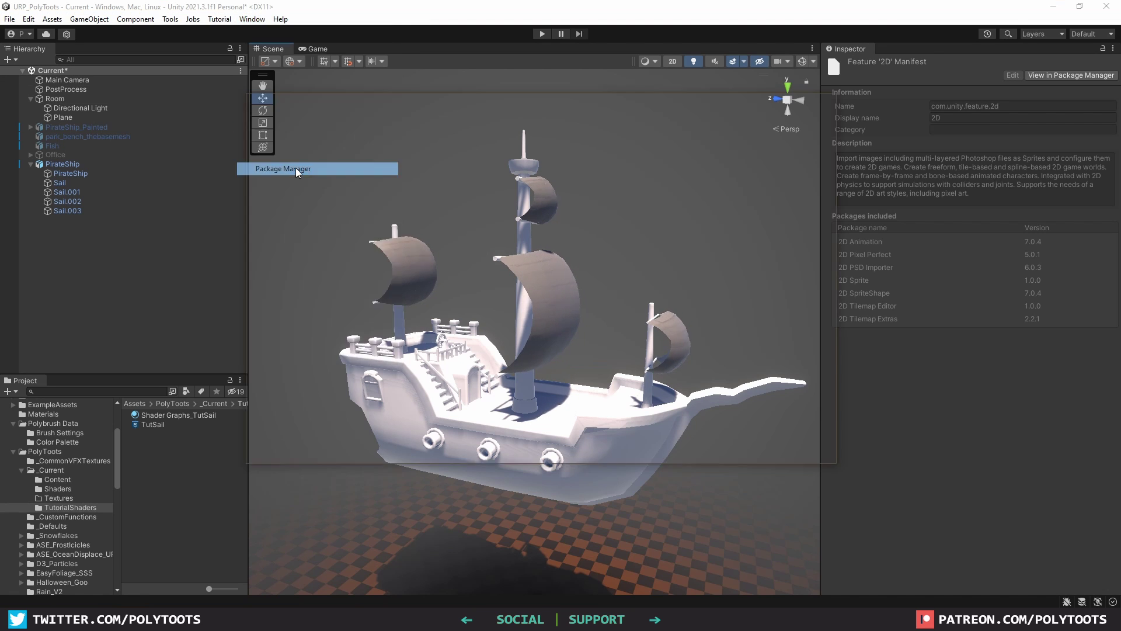
left_click(292, 113)
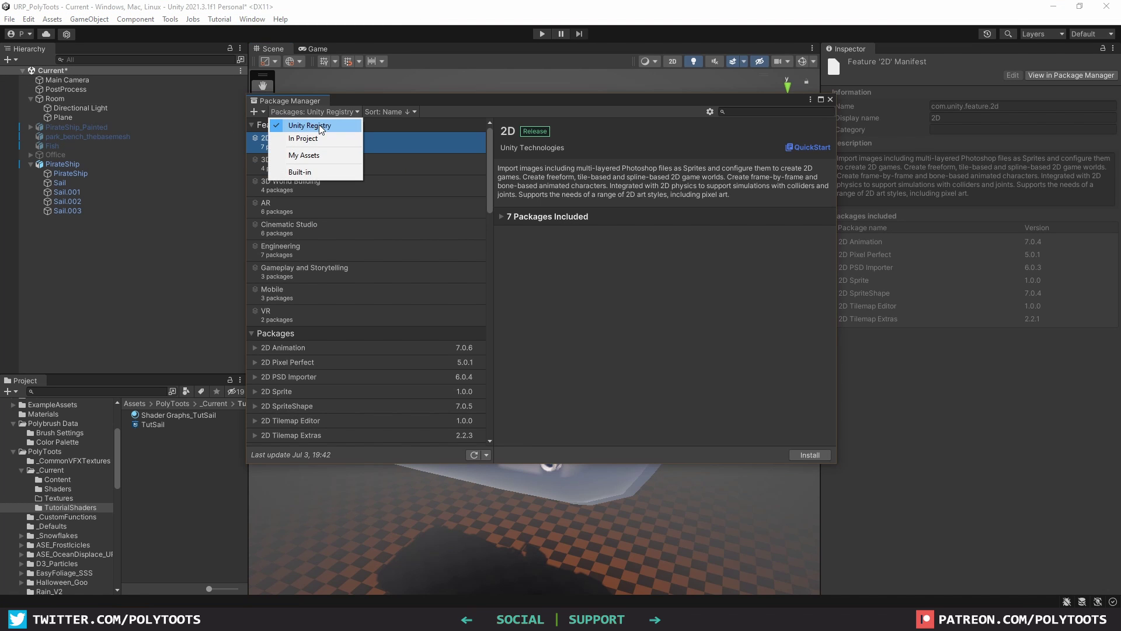
left_click(490, 165)
left_click_drag(489, 165, 488, 338)
left_click(282, 259)
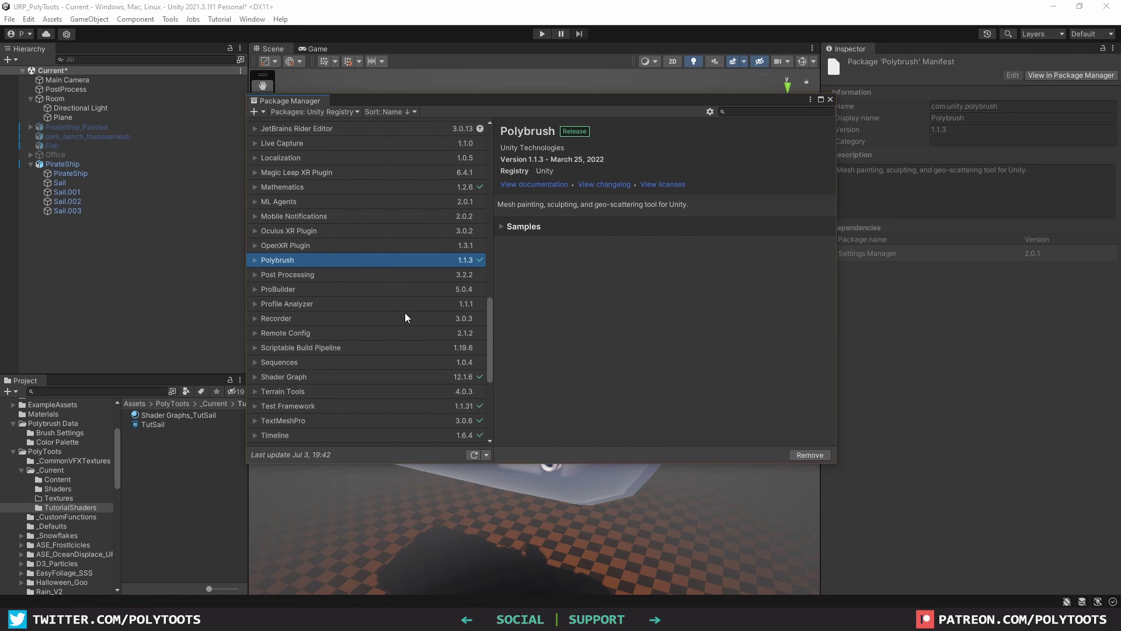
left_click(297, 377)
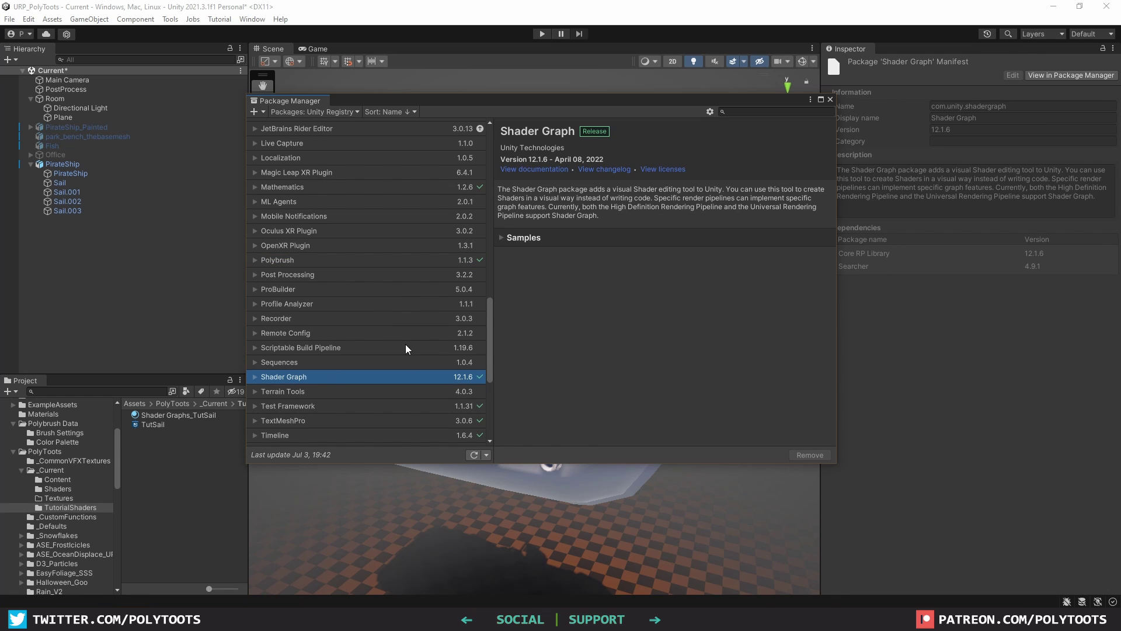
Open the Polybrush window for PirateShip, switch to vertex-colour painting, and pick brown.
left_click(829, 99)
left_click(170, 19)
mouse_move(196, 33)
left_click(288, 33)
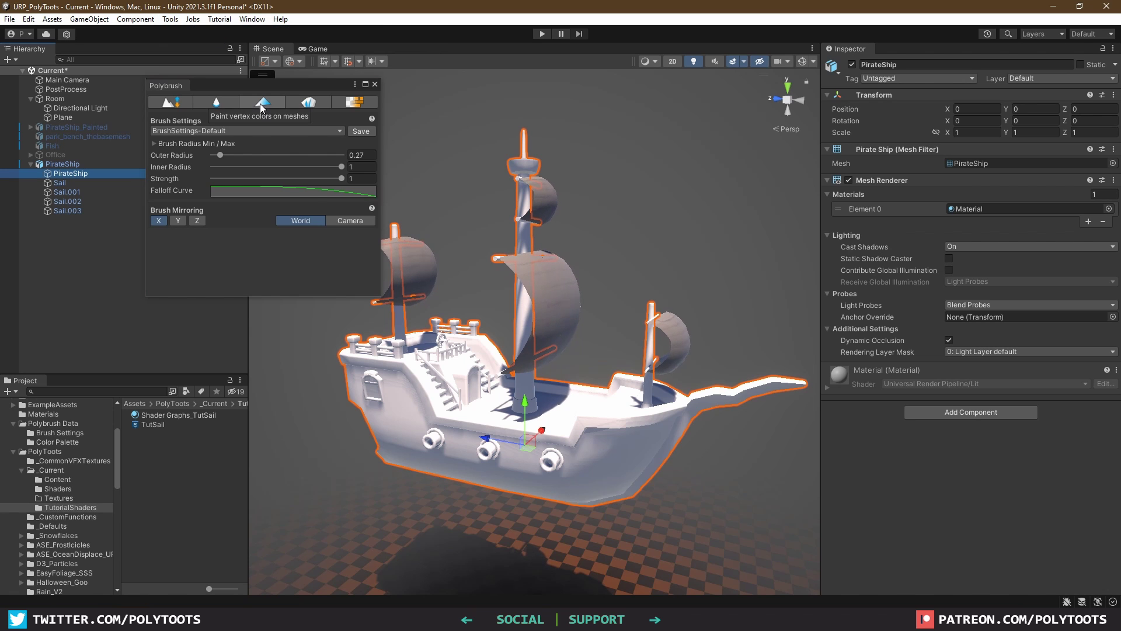
left_click_drag(378, 298, 395, 352)
left_click(266, 103)
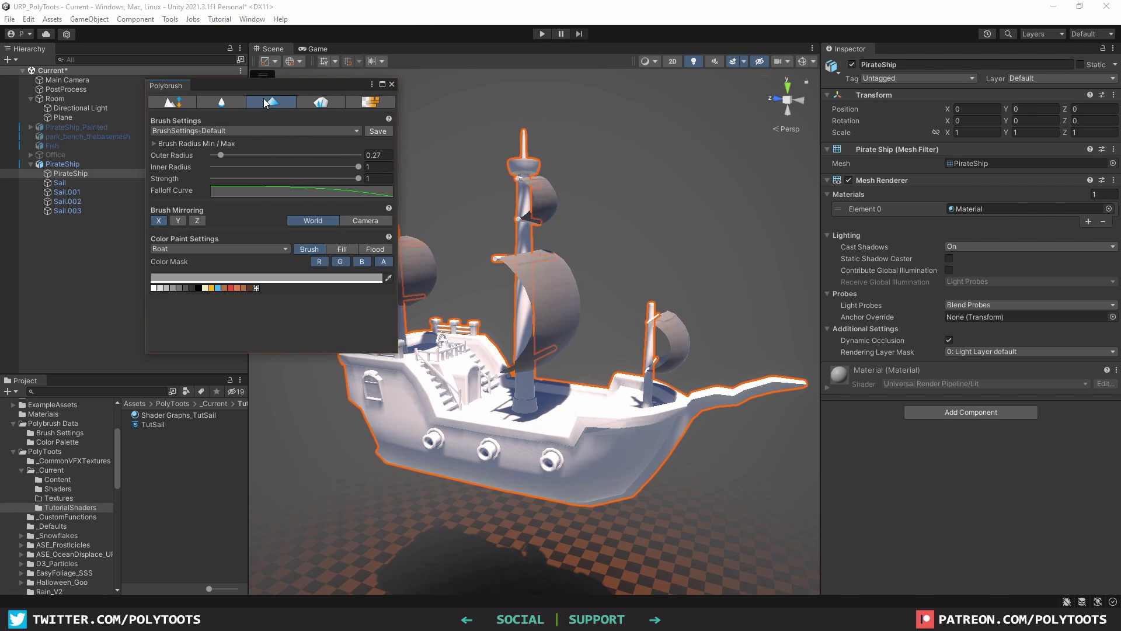
left_click(225, 288)
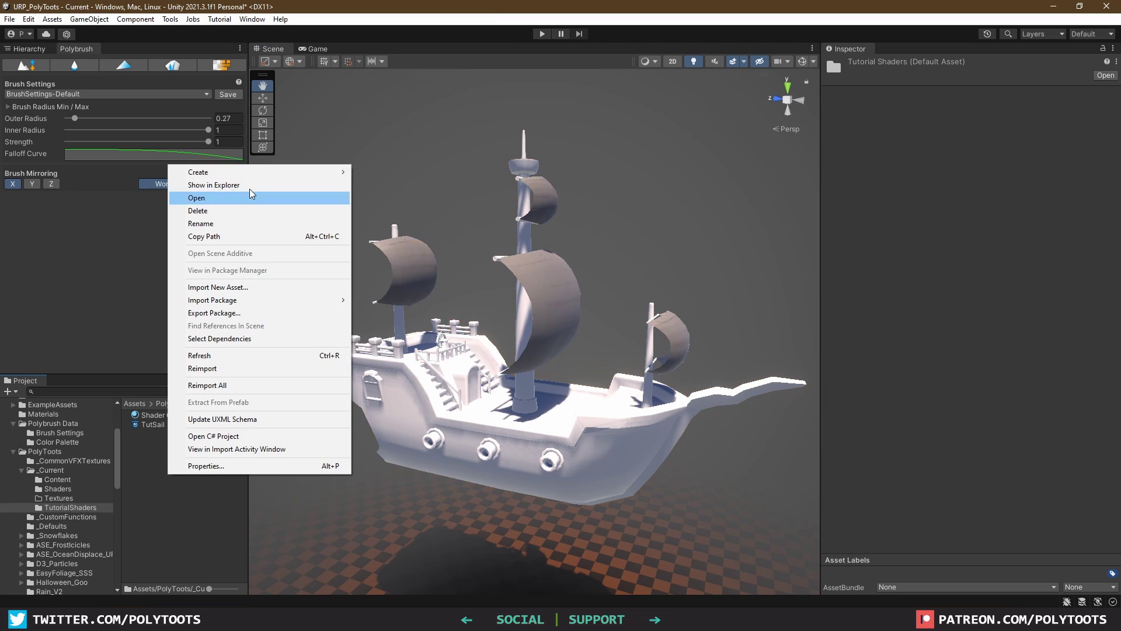
Create a new URP shader graph named TutVertPaint.
right_click(170, 474)
mouse_move(192, 170)
mouse_move(409, 56)
mouse_move(613, 67)
left_click(677, 68)
type("Tut")
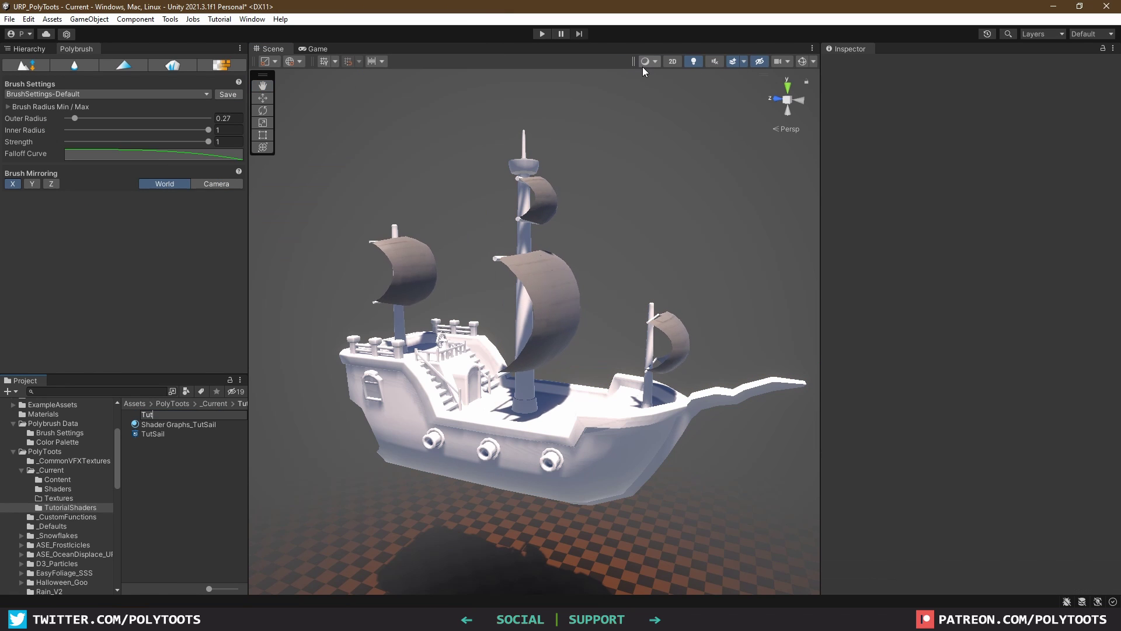
type("VertPaint")
key("Return")
Make a material from TutVertPaint and apply it to the pirate ship.
right_click(160, 442)
left_click(381, 361)
left_click_drag(187, 424, 403, 407)
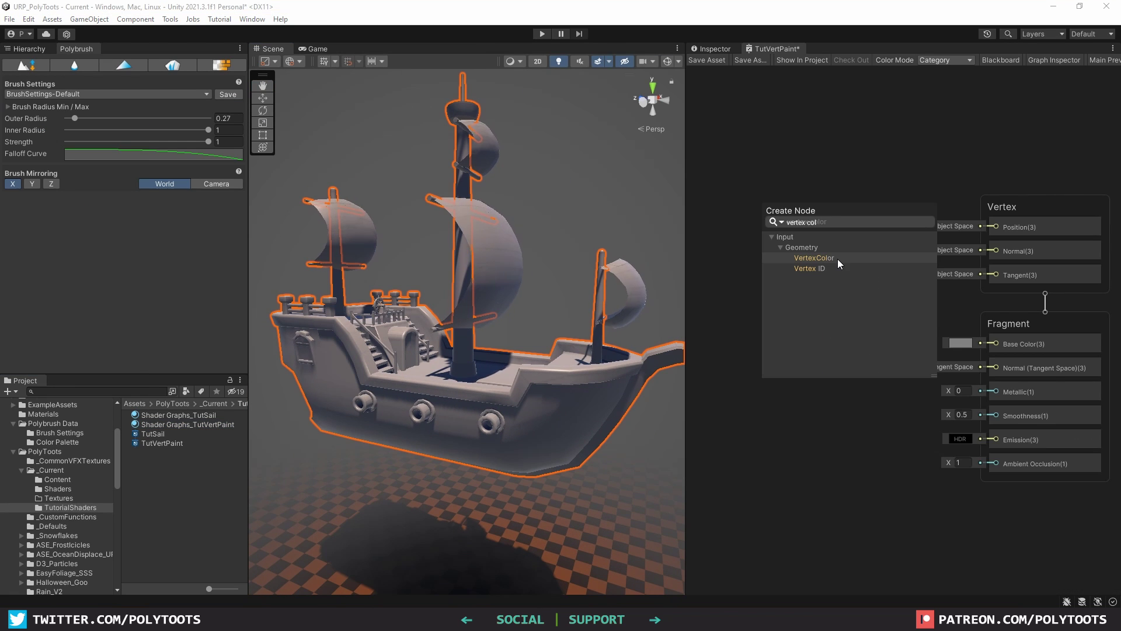
Wire Vertex Color into Base Color, save the graph, and paint brown along the hull.
left_click(837, 258)
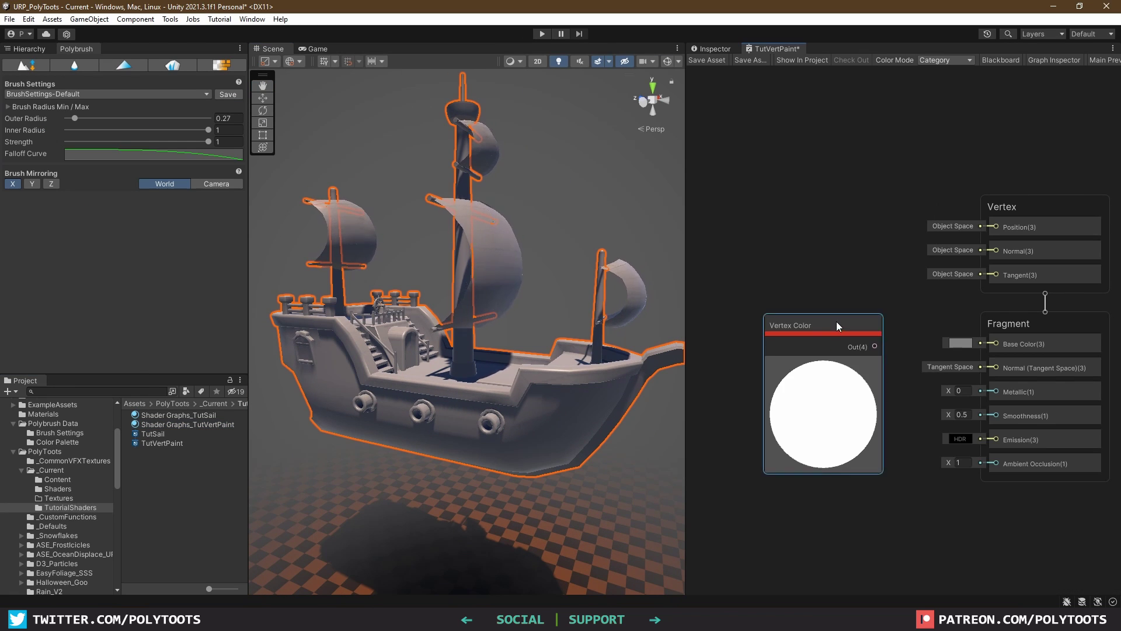
left_click_drag(833, 319, 995, 343)
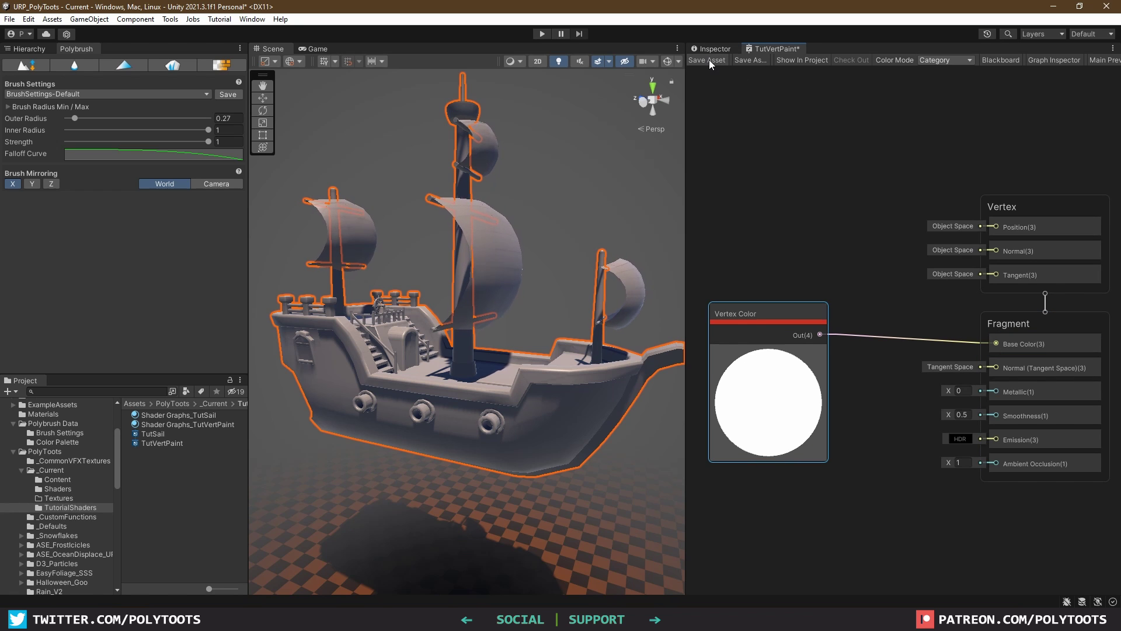
left_click(709, 60)
left_click(124, 65)
mouse_move(327, 366)
left_mouse_down()
mouse_move(367, 427)
mouse_move(490, 438)
mouse_move(539, 411)
mouse_move(564, 441)
mouse_move(418, 440)
mouse_move(295, 343)
mouse_move(288, 362)
mouse_move(318, 404)
mouse_move(367, 431)
mouse_move(499, 435)
mouse_move(425, 423)
mouse_move(419, 370)
mouse_move(379, 355)
mouse_move(367, 329)
mouse_move(432, 380)
left_mouse_up()
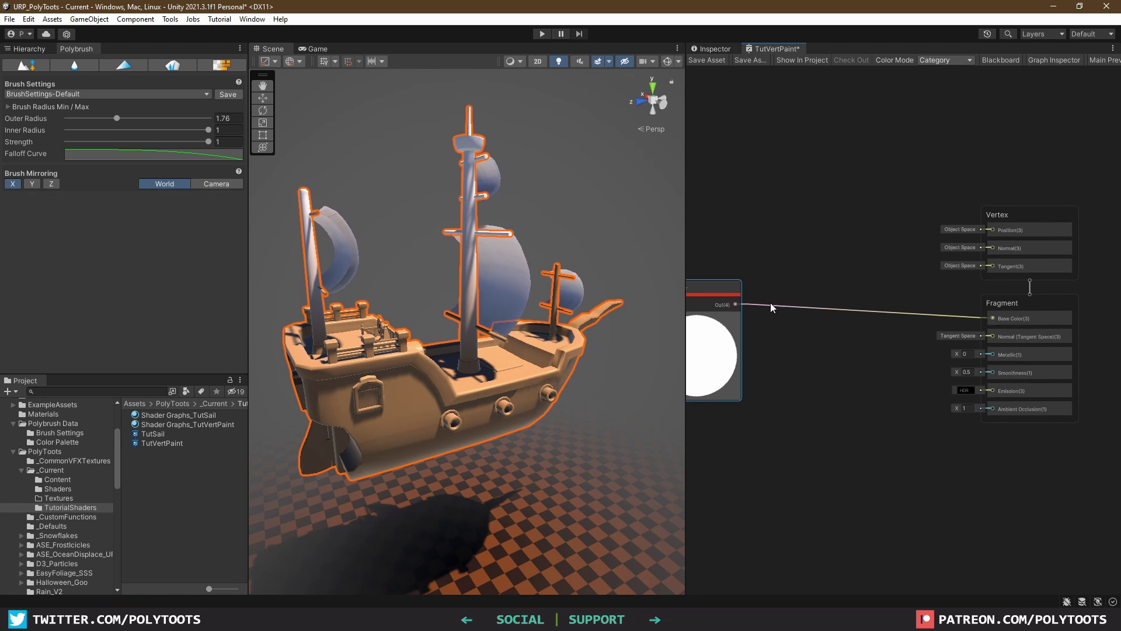
Add a Split node and feed the Vertex Color output into it.
key("space")
type("split")
key("Return")
scroll(867, 374, "up", 3)
mouse_move(902, 381)
left_mouse_down()
mouse_move(793, 292)
mouse_move(766, 320)
mouse_move(894, 383)
left_mouse_up()
Add a Combine node, wire Split R, G, B into it, and Combine RGB into Base Color.
key("space")
left_click(910, 345)
left_click_drag(817, 334, 893, 410)
left_click_drag(902, 356, 882, 293)
left_click_drag(937, 334, 1067, 309)
left_click_drag(875, 295, 888, 247)
scroll(875, 292, "down", 2)
left_click_drag(869, 342, 903, 399)
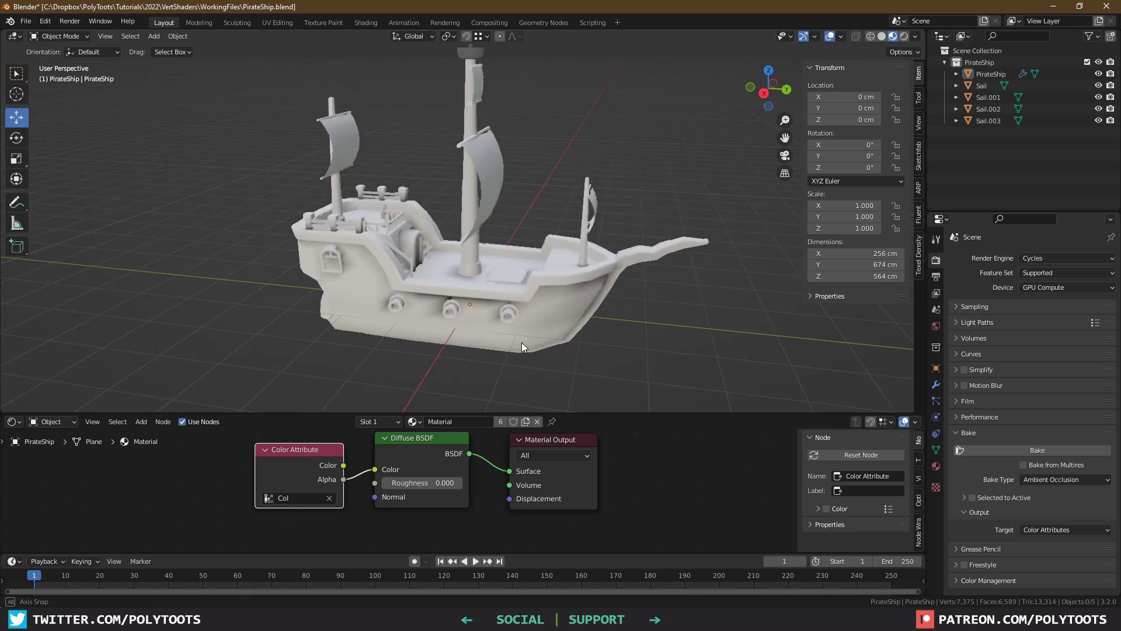
middle_click_drag(521, 342, 712, 244)
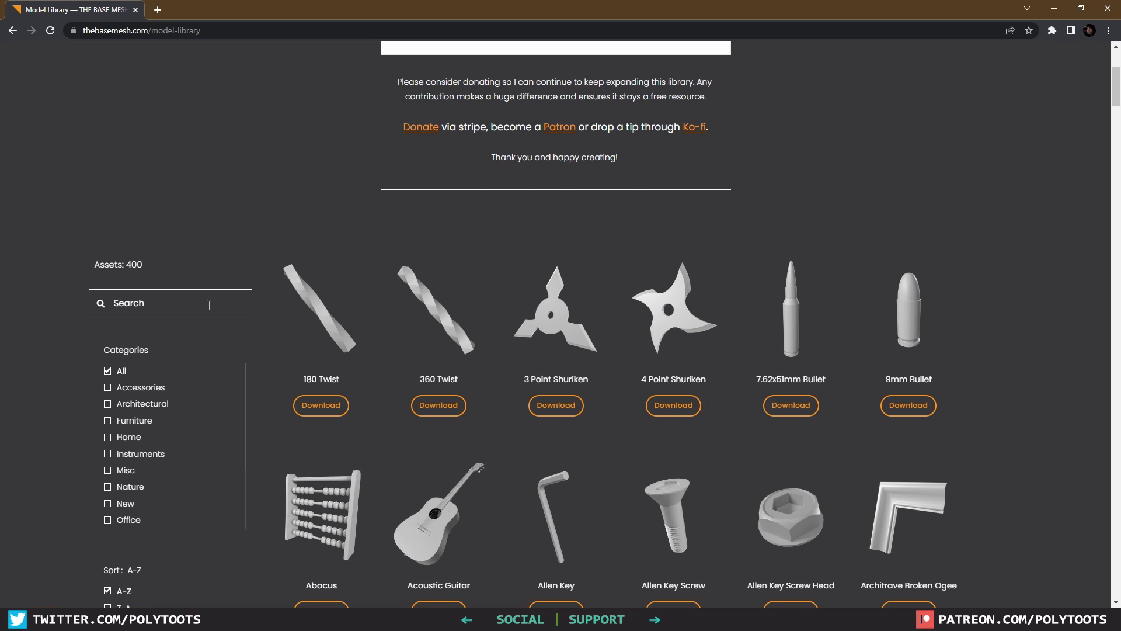
Search the Model Library for 'bench' and scroll down through the asset grid.
type("bench")
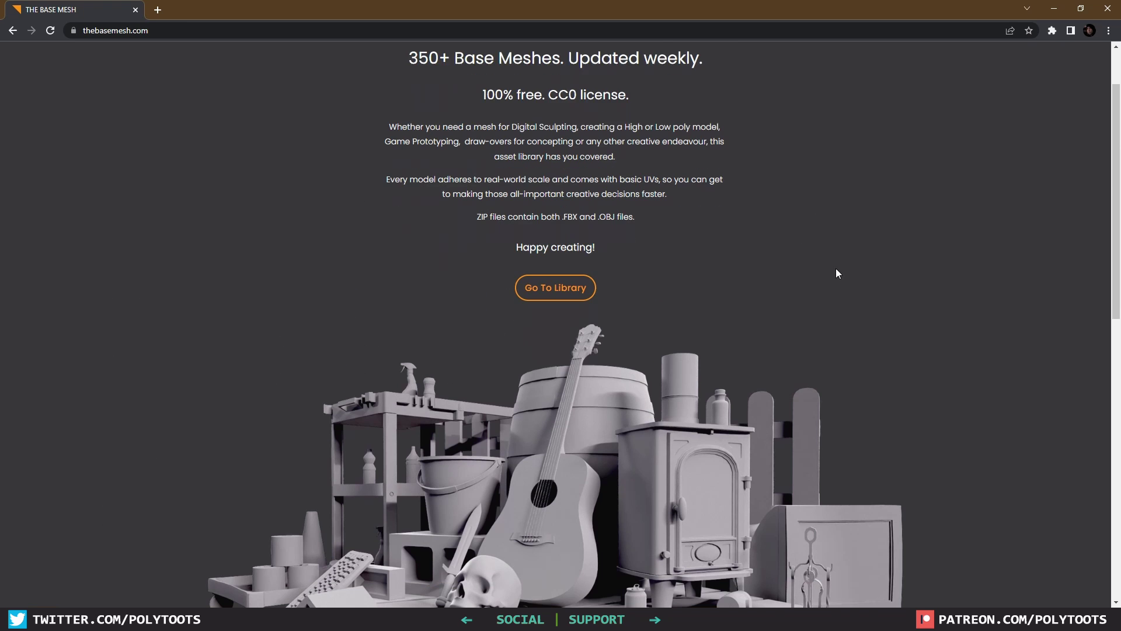
scroll(940, 268, "down", 5)
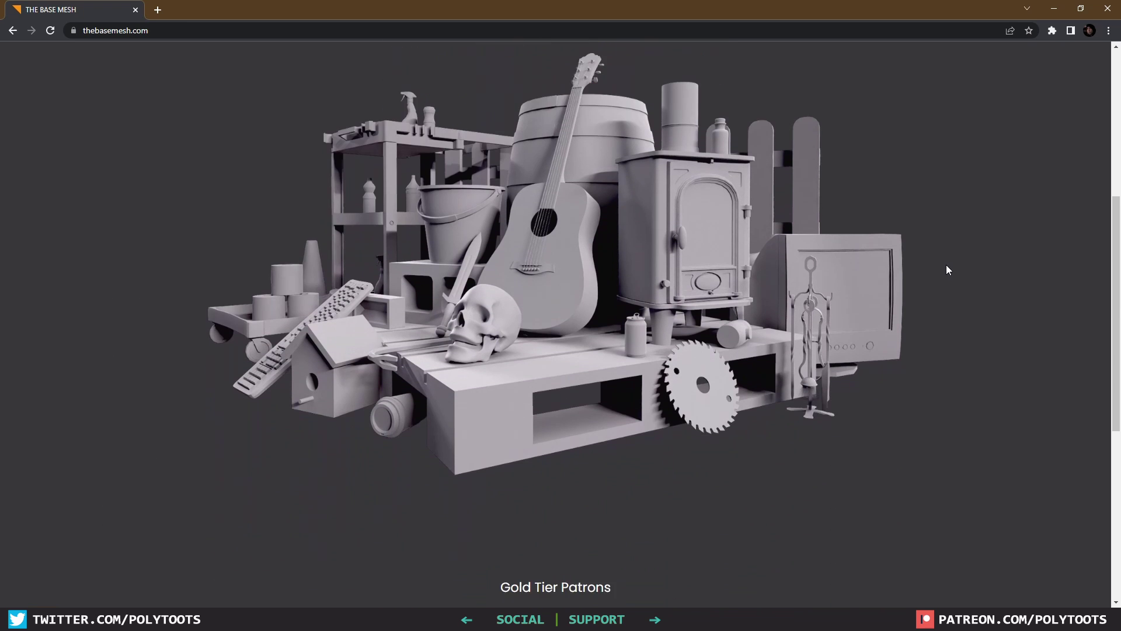
scroll(946, 268, "down", 3)
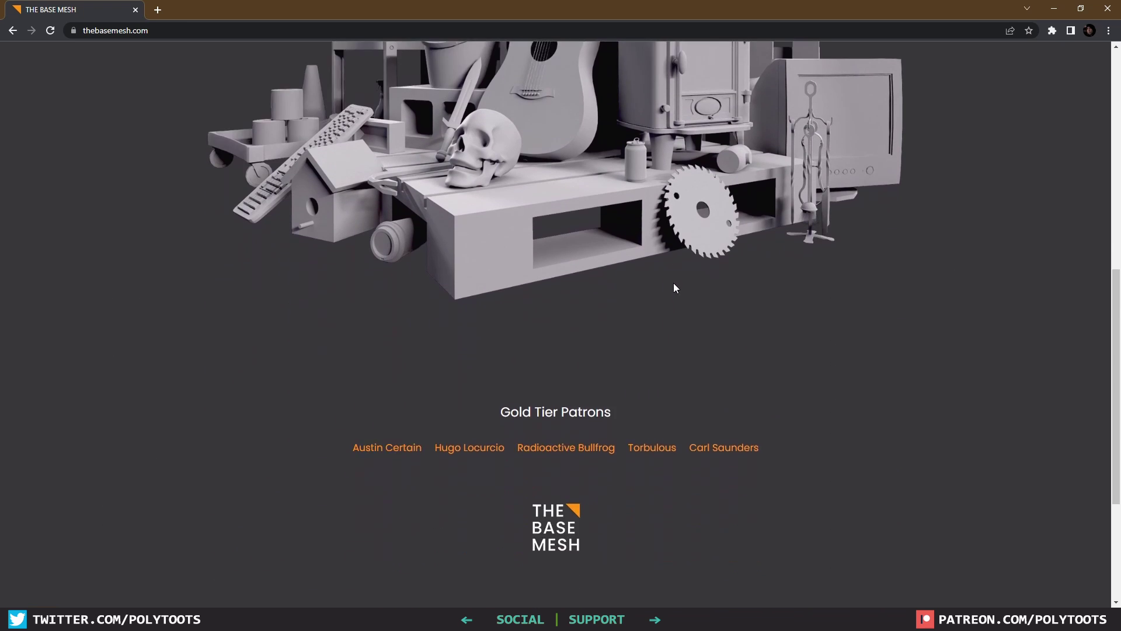
scroll(678, 272, "down", 2)
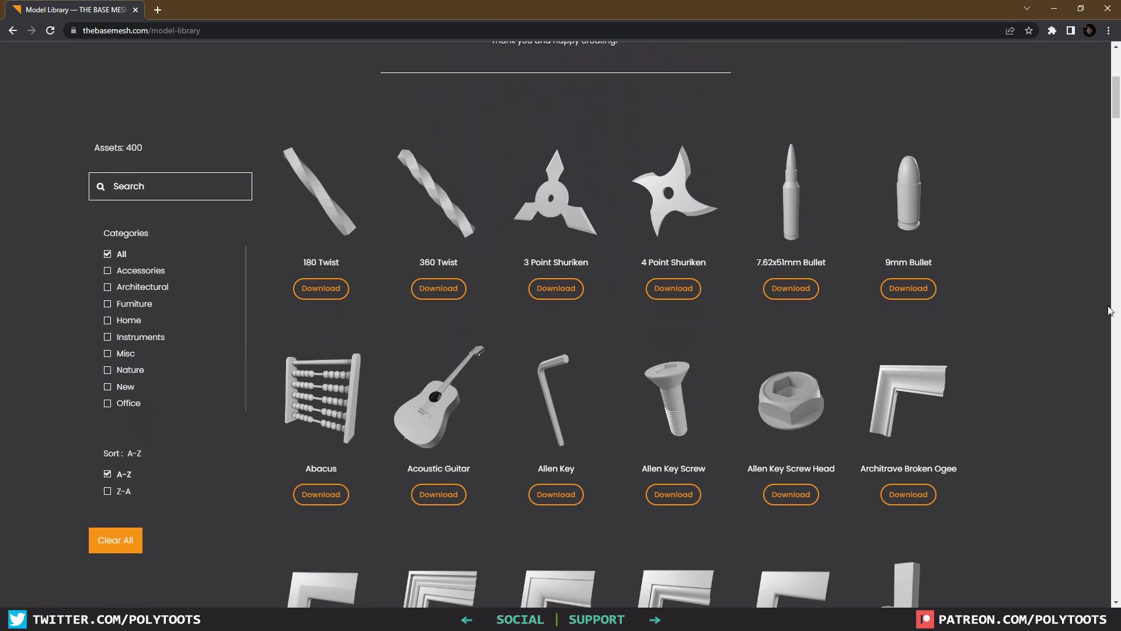
scroll(1075, 293, "down", 4)
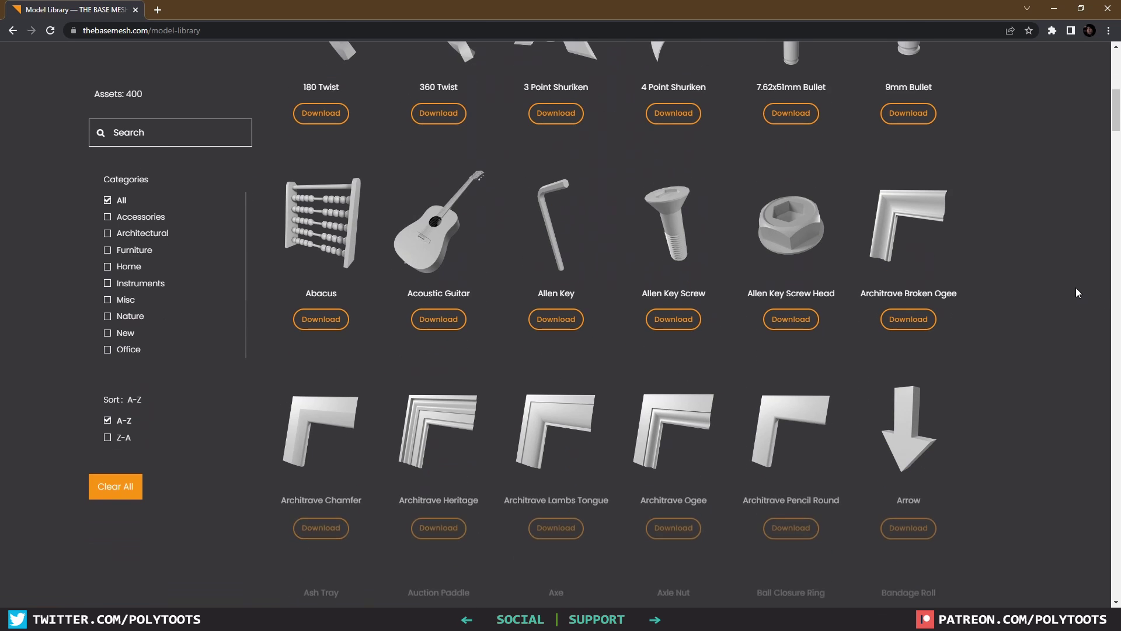
scroll(1062, 286, "down", 5)
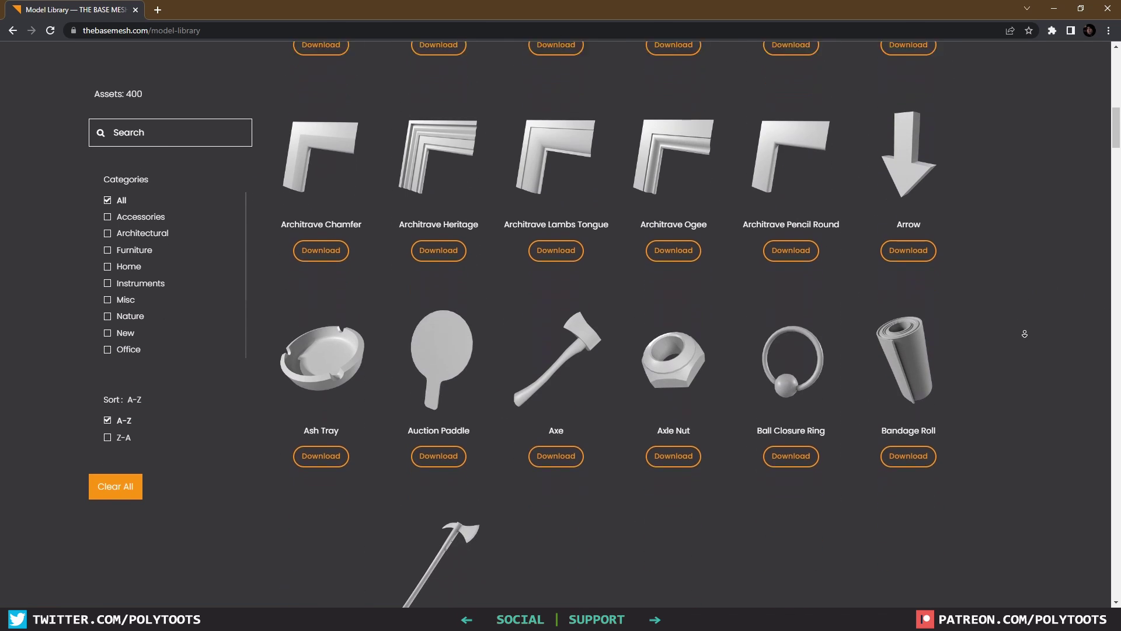
scroll(1024, 333, "down", 8)
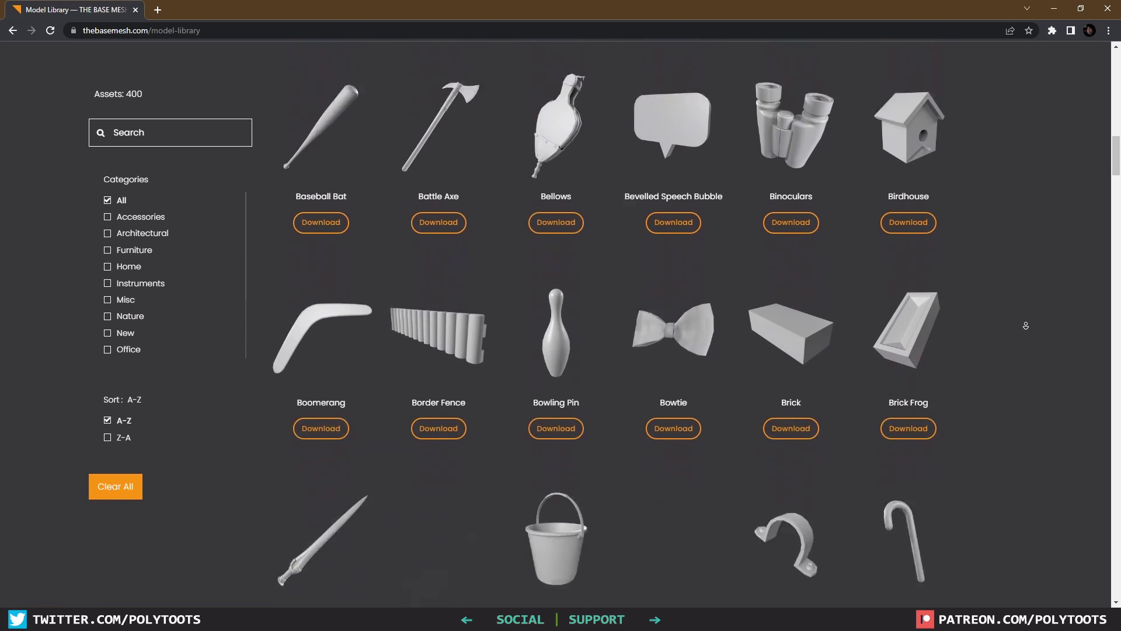
scroll(1025, 326, "down", 8)
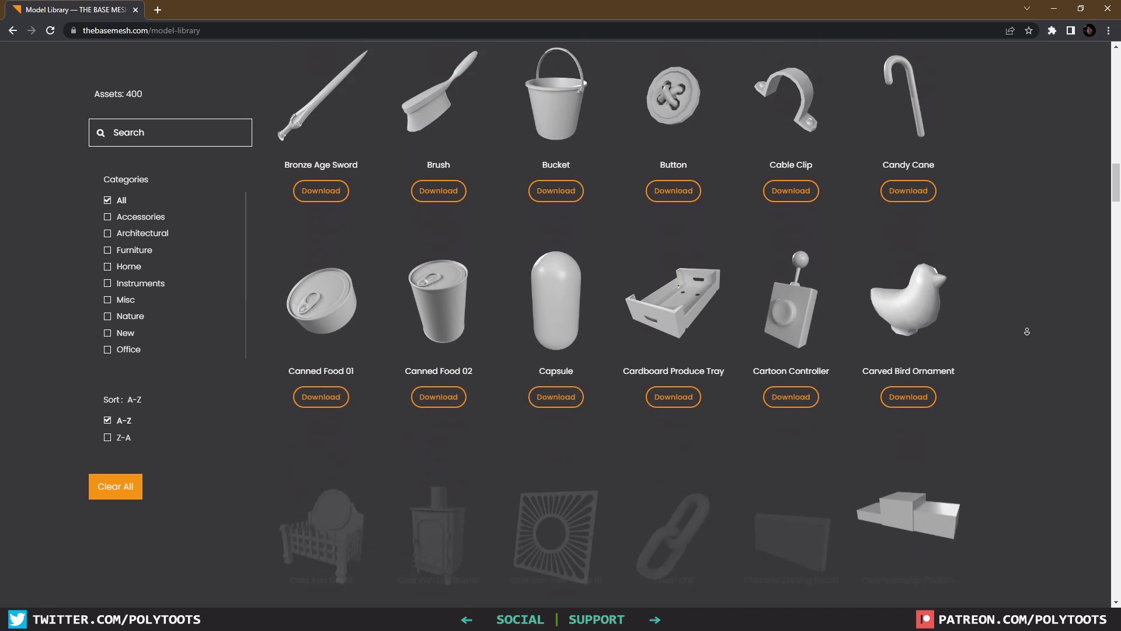
scroll(1027, 331, "down", 10)
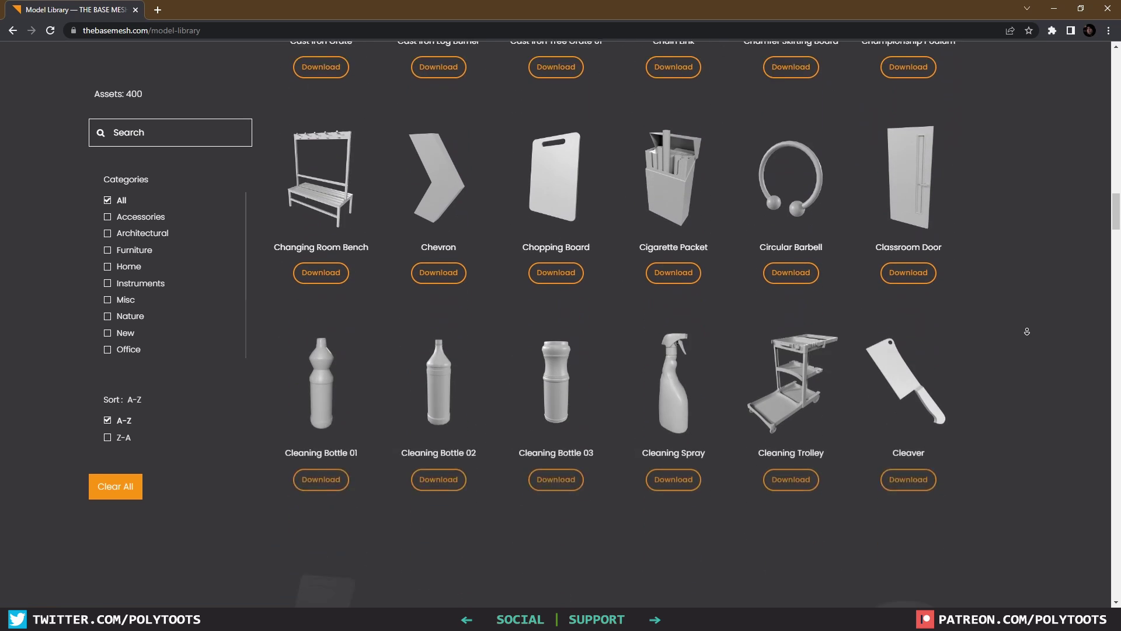
scroll(1027, 331, "down", 10)
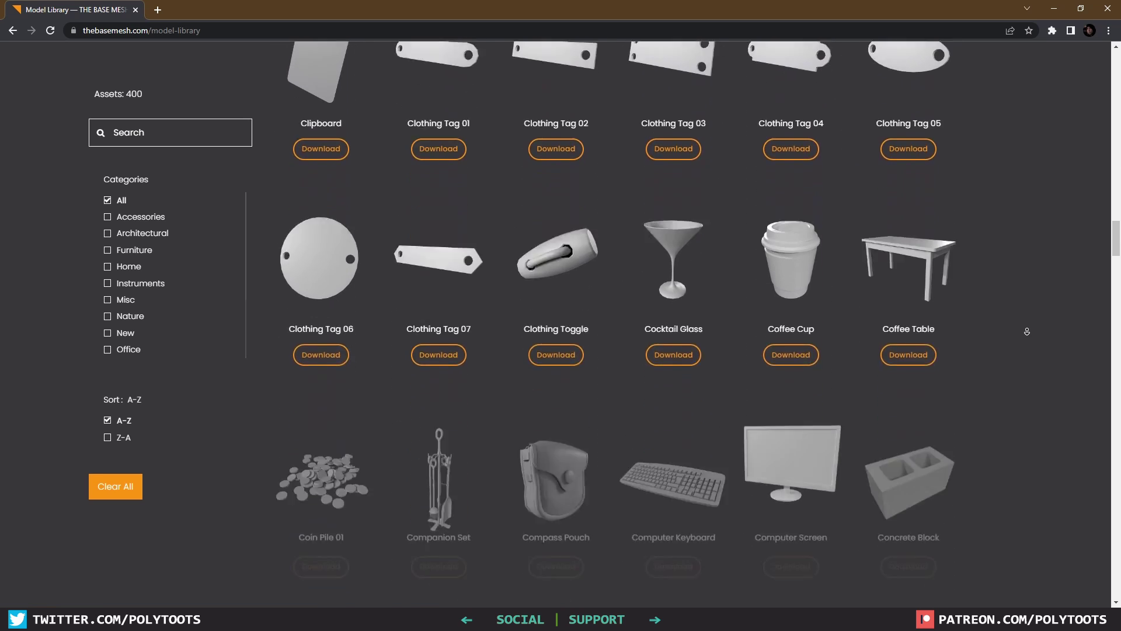
scroll(1027, 331, "down", 10)
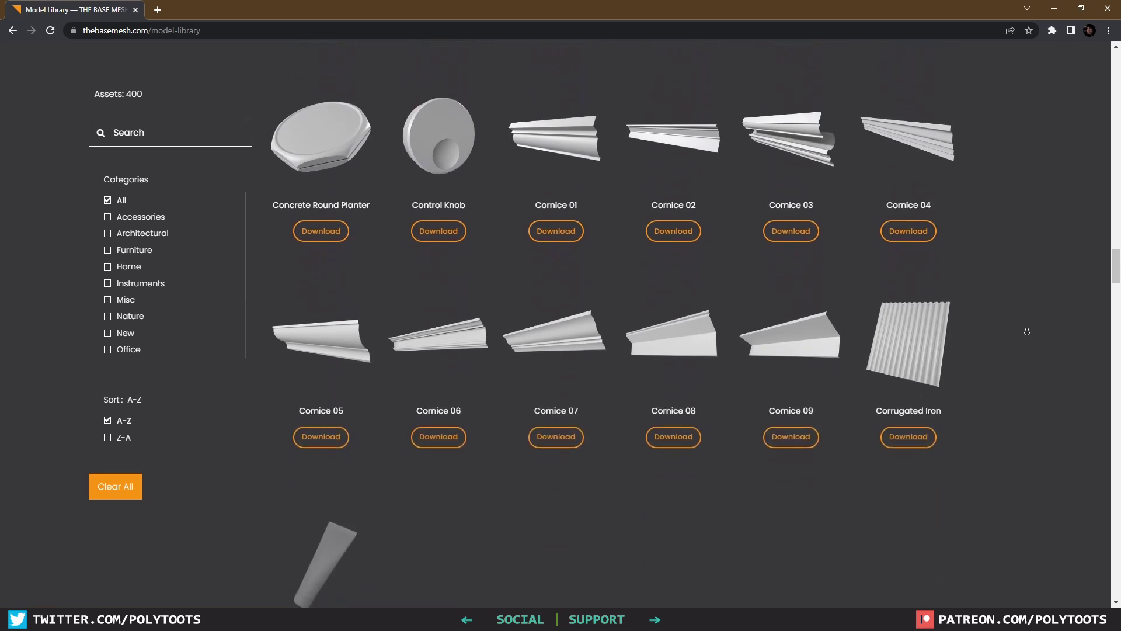
scroll(1027, 331, "down", 8)
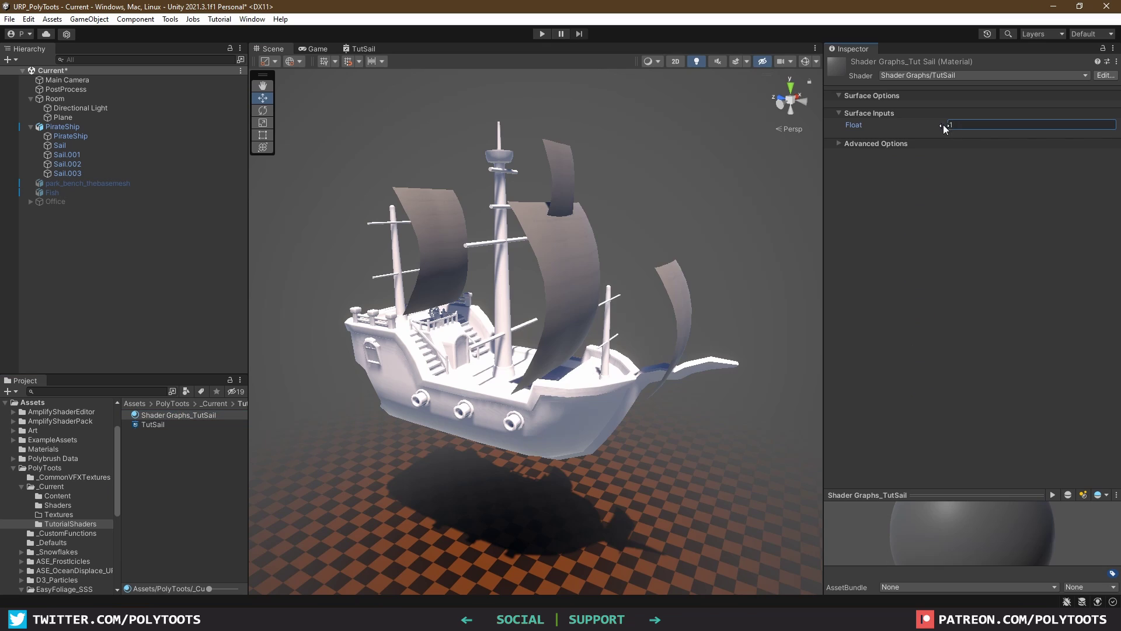
Lower the sail Float to 0.44 and set the BuildUp property's default to 0.34.
mouse_move(944, 128)
left_mouse_down()
mouse_move(967, 133)
mouse_move(934, 150)
left_mouse_up()
left_click(934, 147)
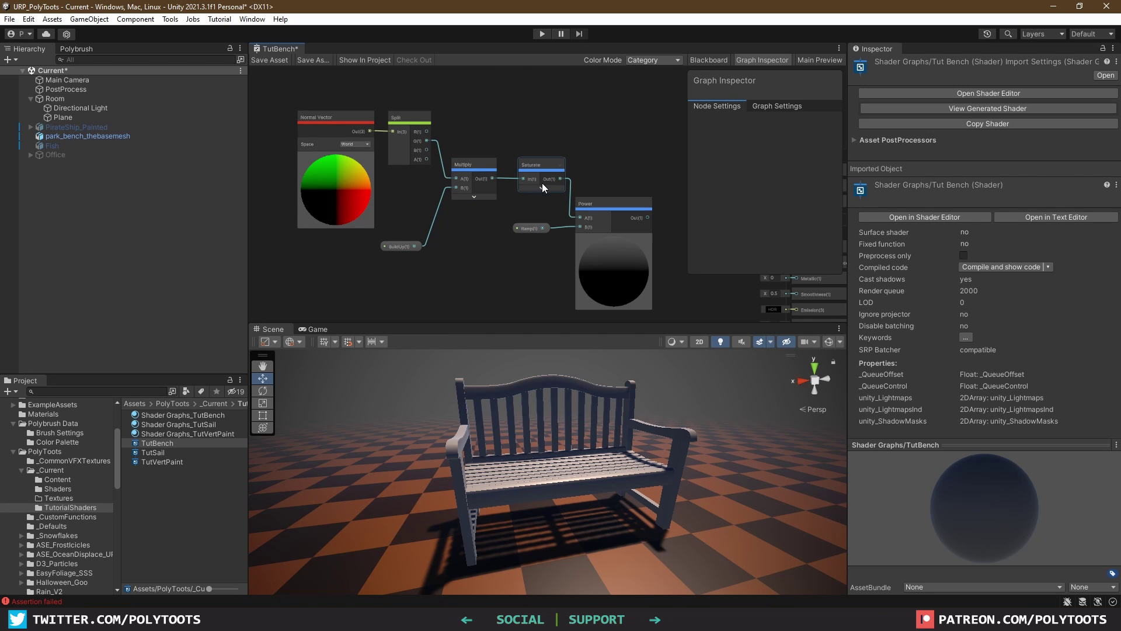
left_click(398, 248)
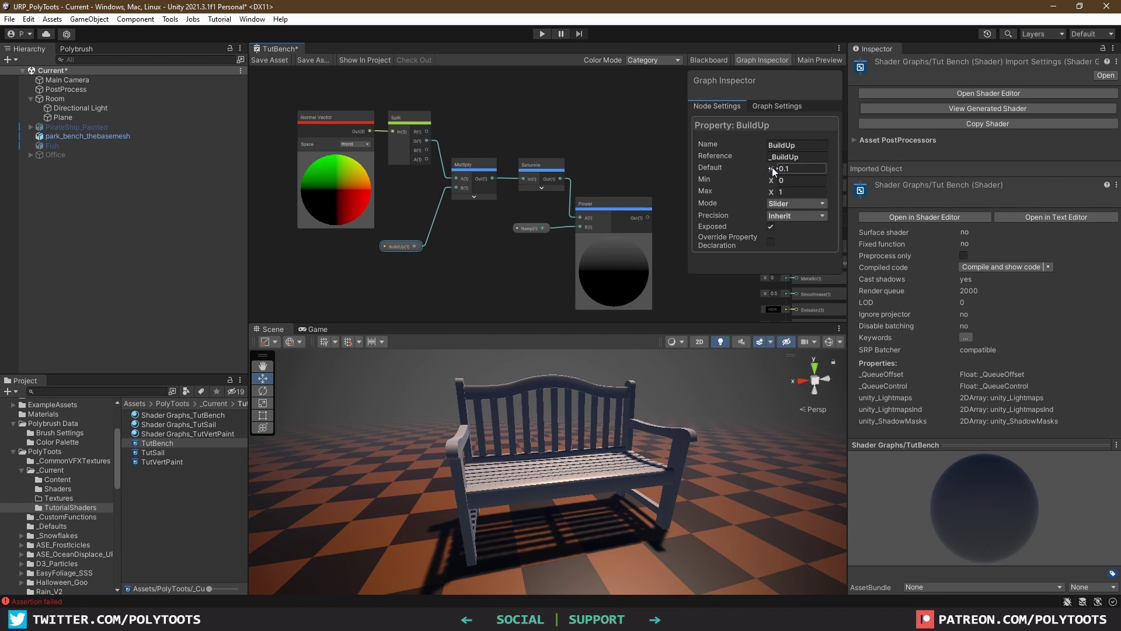
left_click_drag(773, 170, 972, 181)
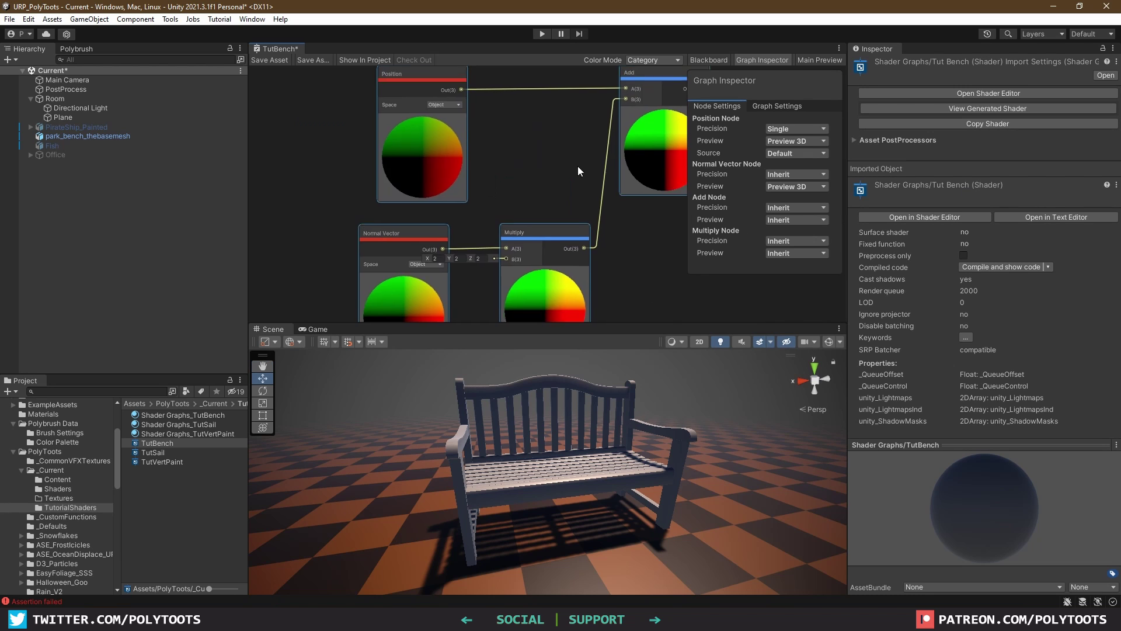
scroll(561, 181, "down", 2)
Gather the mask nodes, feed Power into Multiply B and Add into Vertex Position.
left_click(551, 185)
key("shift+space")
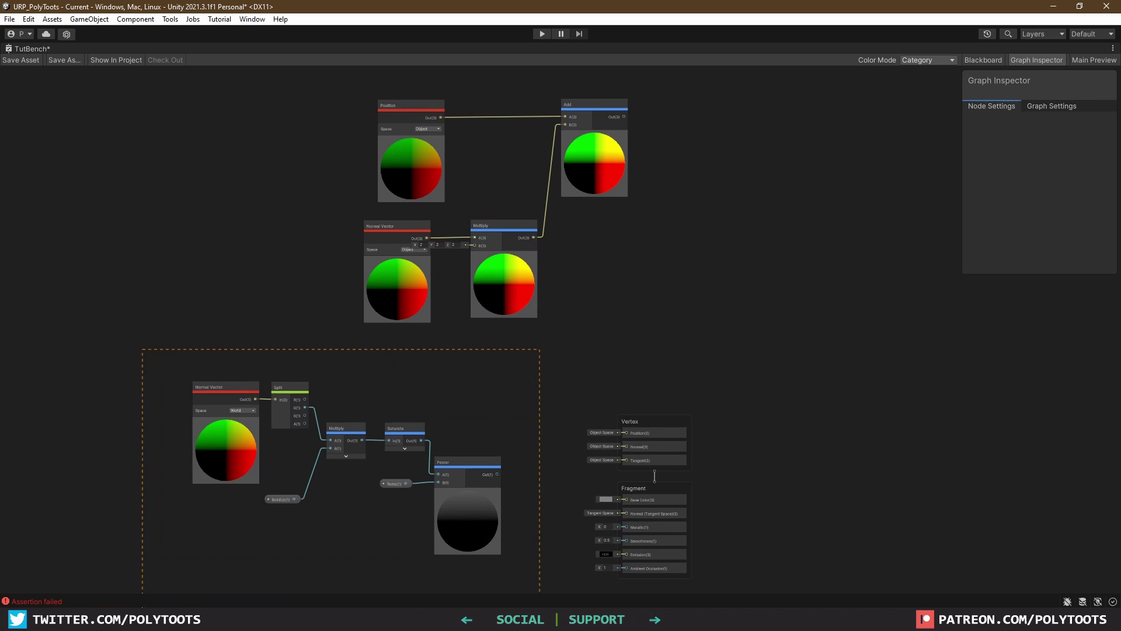
left_click_drag(156, 604, 152, 602)
left_click_drag(457, 458, 370, 416)
left_click_drag(407, 432, 473, 246)
left_click_drag(623, 117, 622, 439)
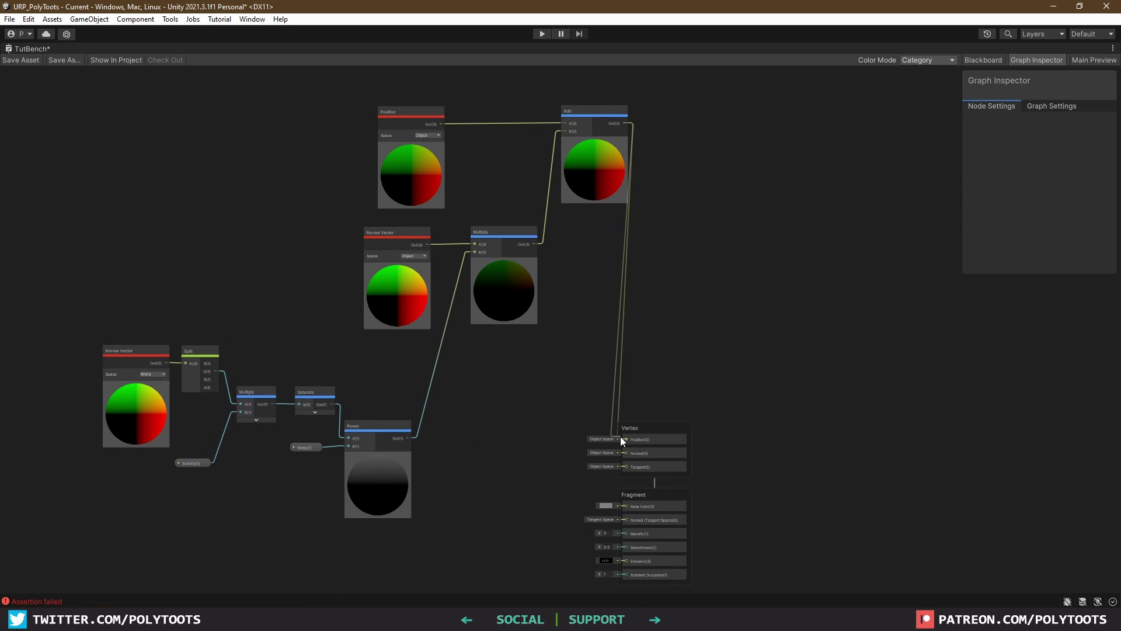
left_click_drag(206, 411, 180, 371)
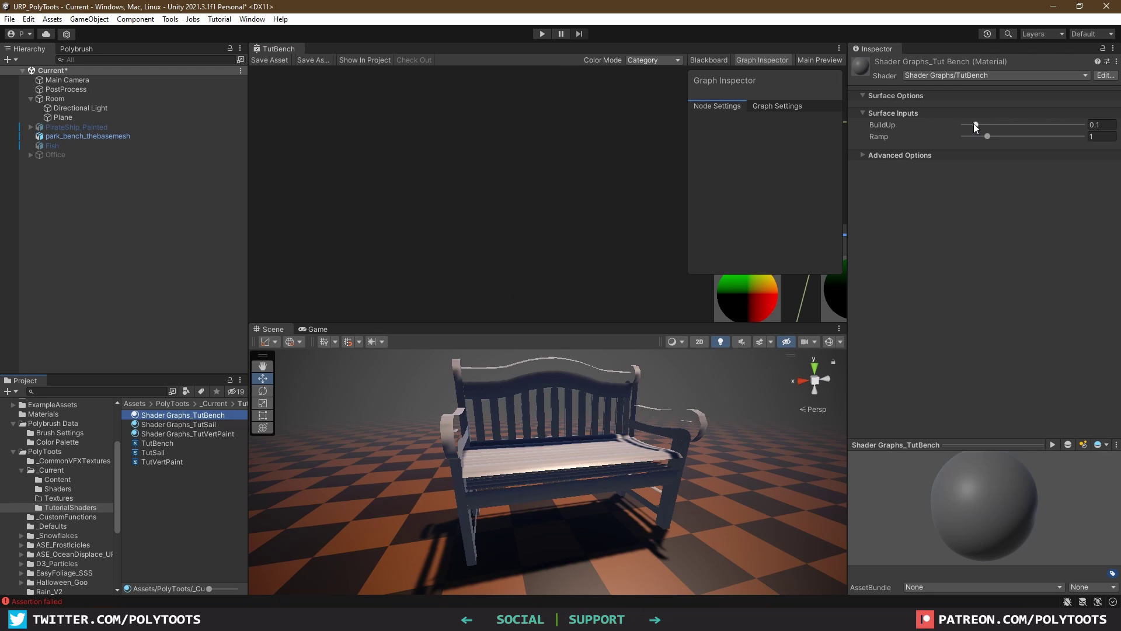
Raise the bench material's BuildUp to 0.154, then 0.189, and view the bench.
left_click_drag(973, 124, 986, 146)
left_click_drag(583, 444, 603, 443, "alt")
left_click_drag(554, 323, 545, 244)
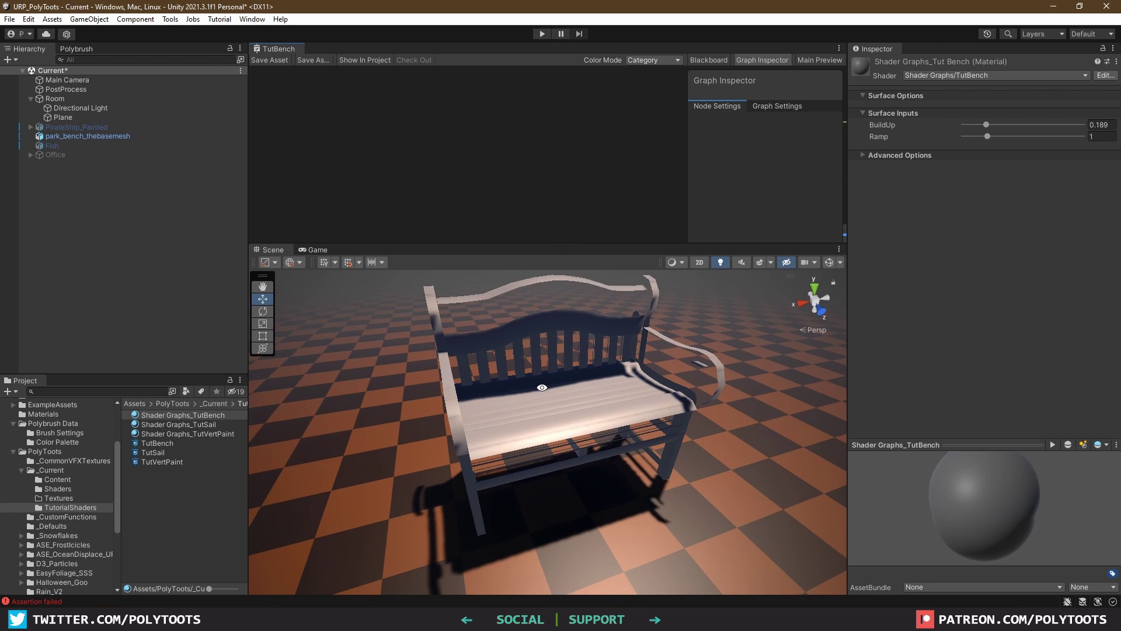
left_click_drag(541, 388, 523, 360, "alt")
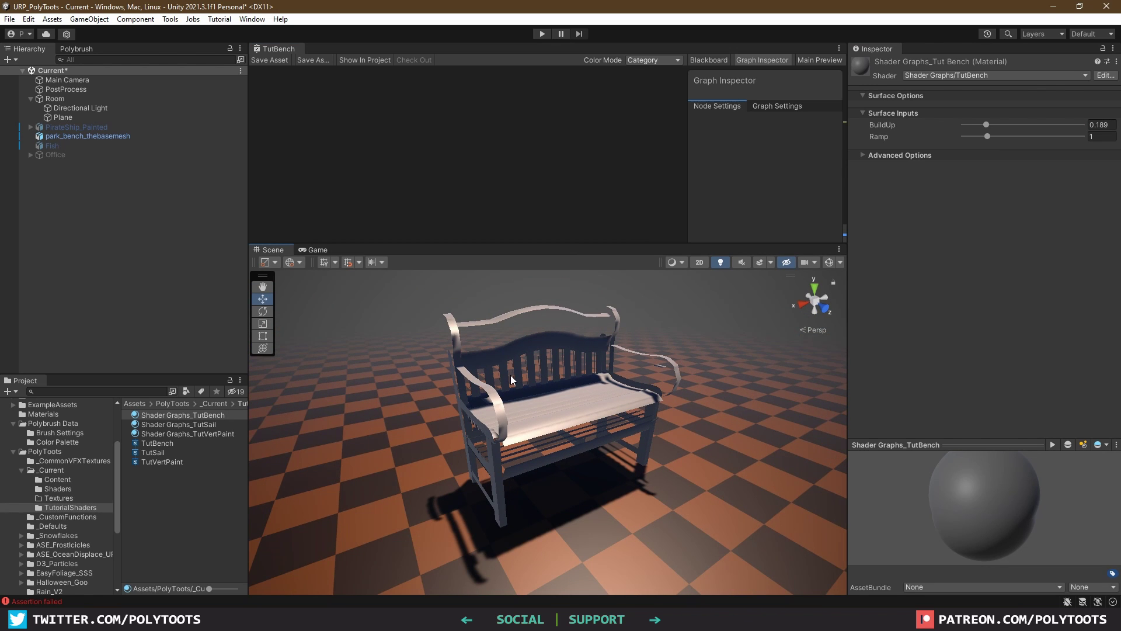
Set the park bench model's normals import to Calculate and re-import it.
left_click(58, 479)
left_click(183, 480)
left_click(125, 480)
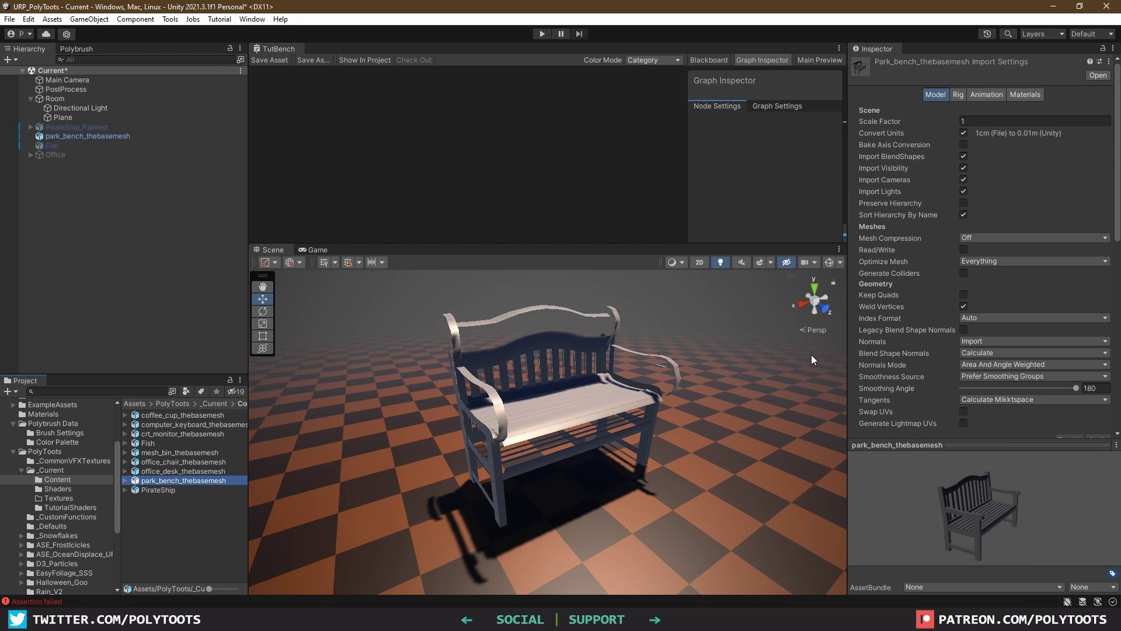
left_click(995, 341)
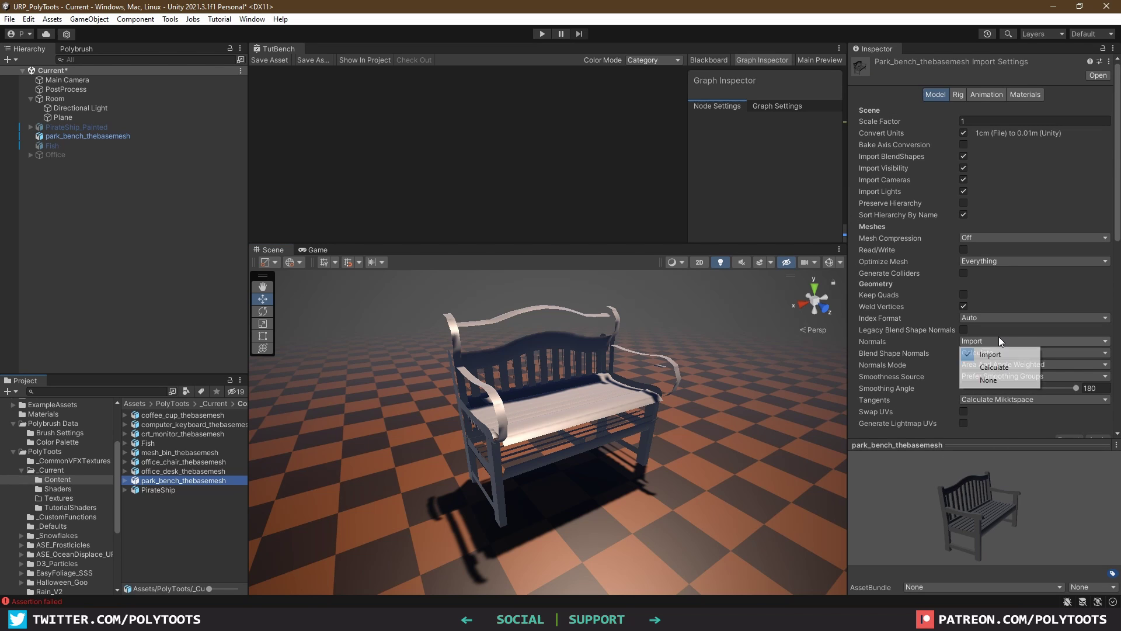
left_click(993, 368)
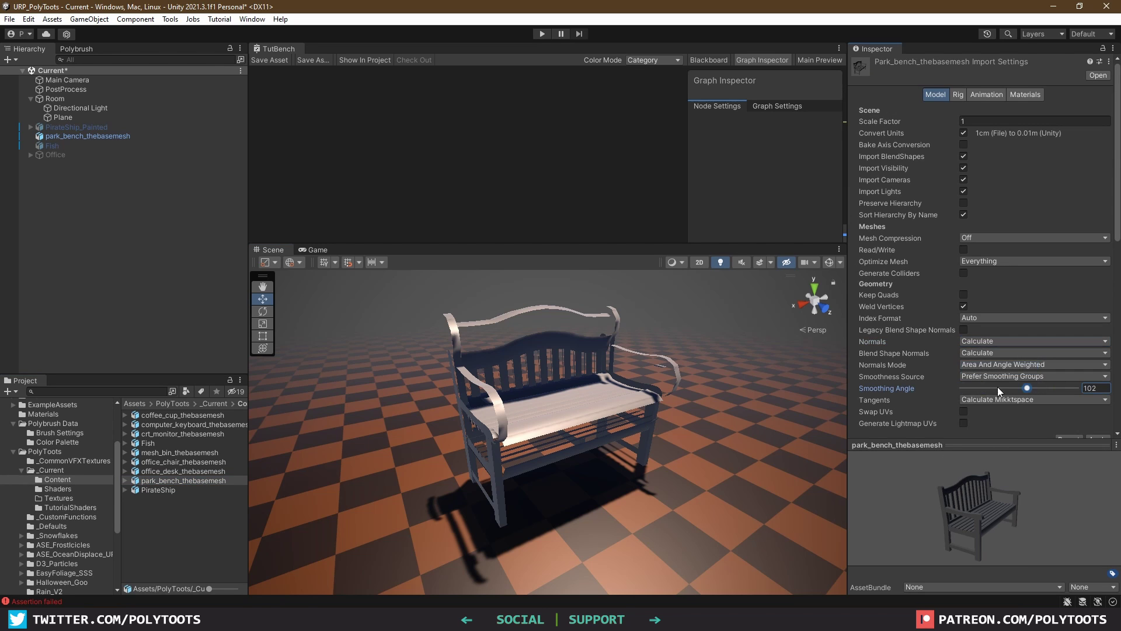
scroll(1101, 392, "down", 2)
left_click(1098, 377)
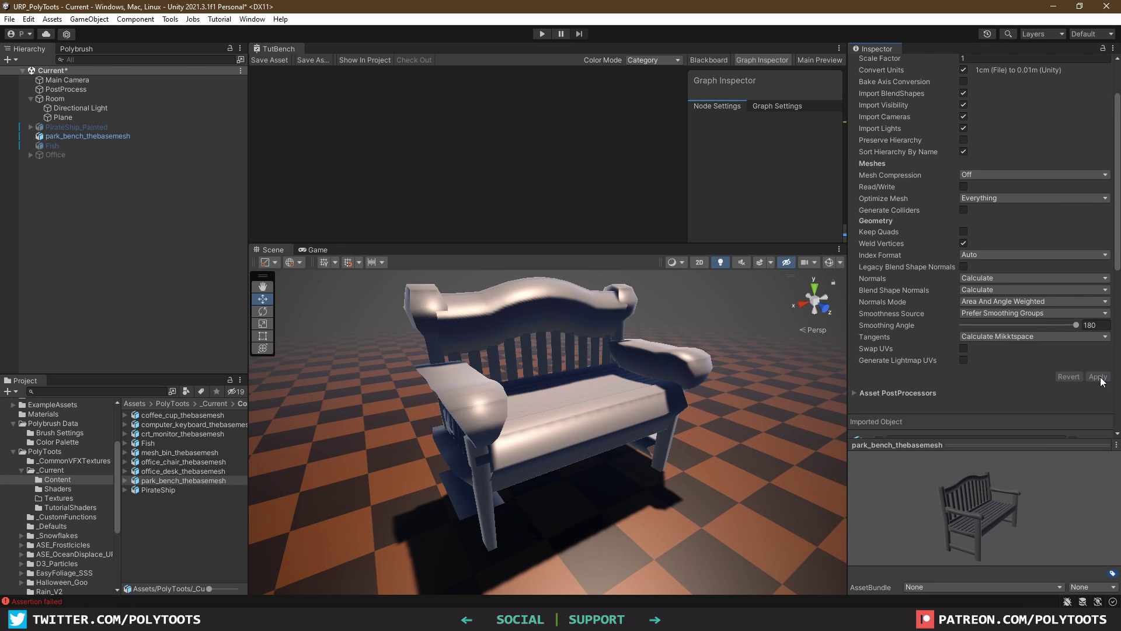
Lower the bench material's BuildUp to about 0.1 (0.099).
left_click(551, 419)
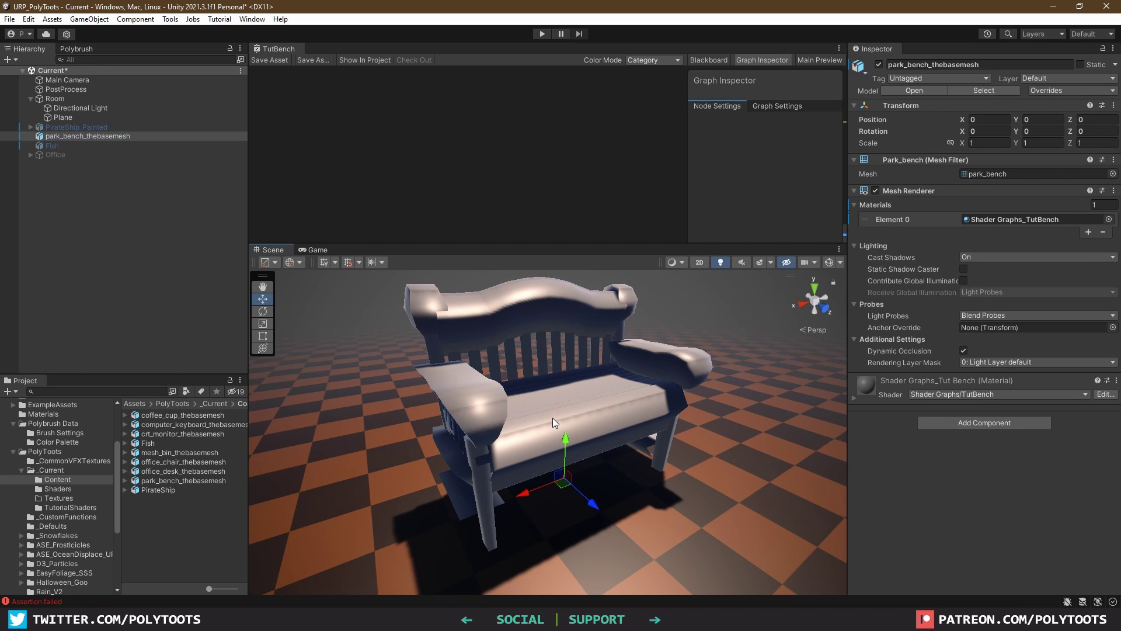
left_click(654, 408)
left_click(884, 394)
left_click_drag(984, 443, 964, 444)
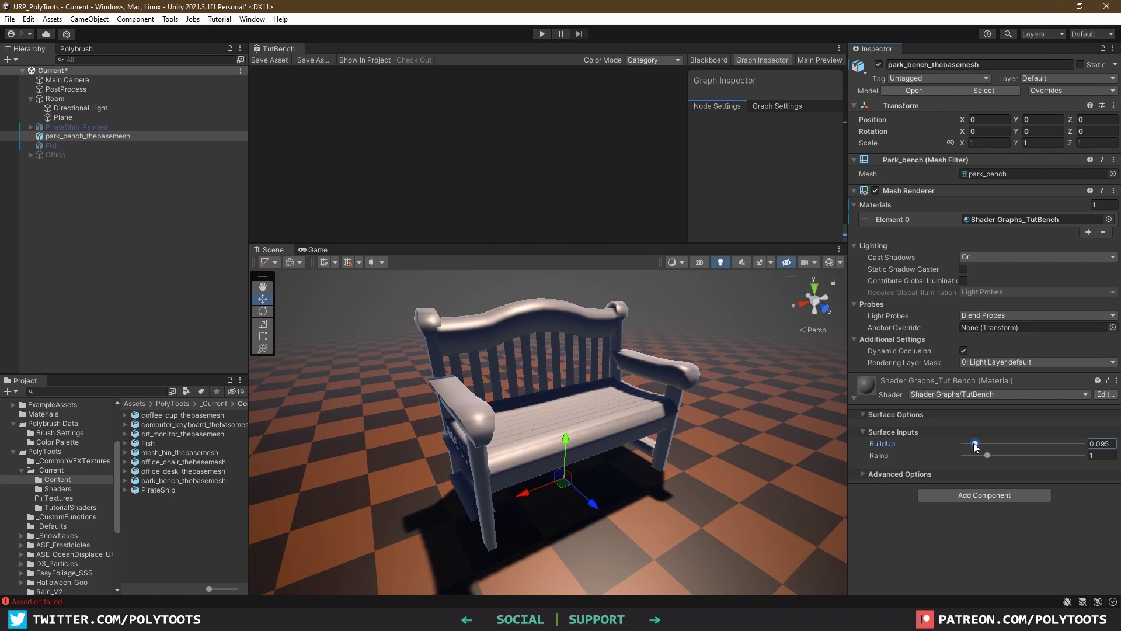
left_click_drag(972, 447, 974, 448)
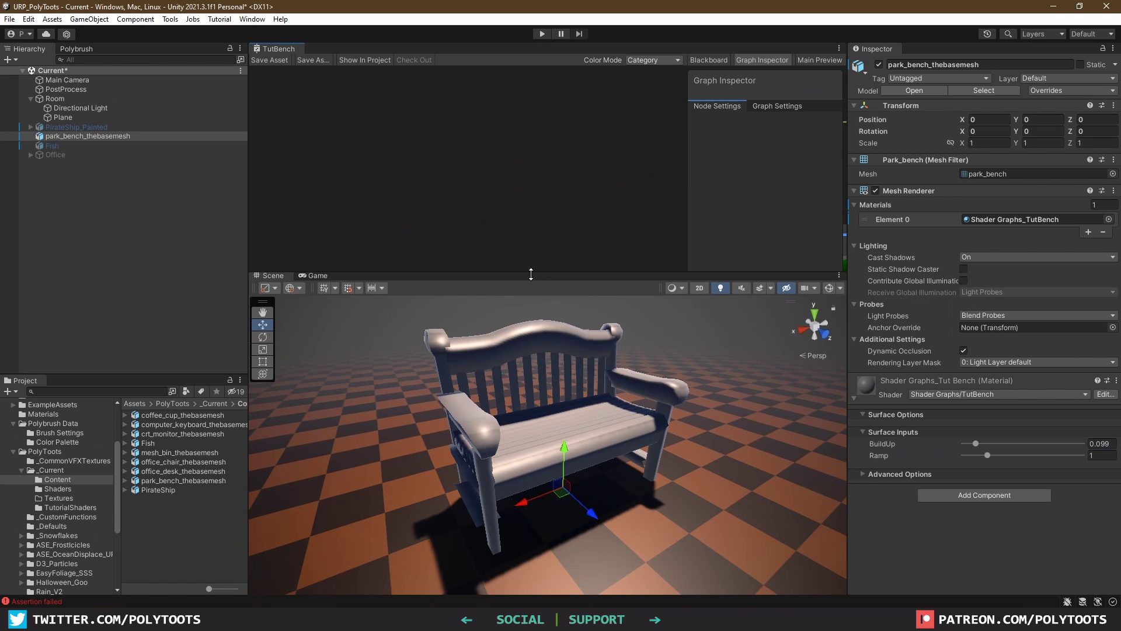
Add a Minimum node to the TutBench graph and feed the Power output into it.
left_click_drag(530, 273, 532, 316)
left_click(762, 60)
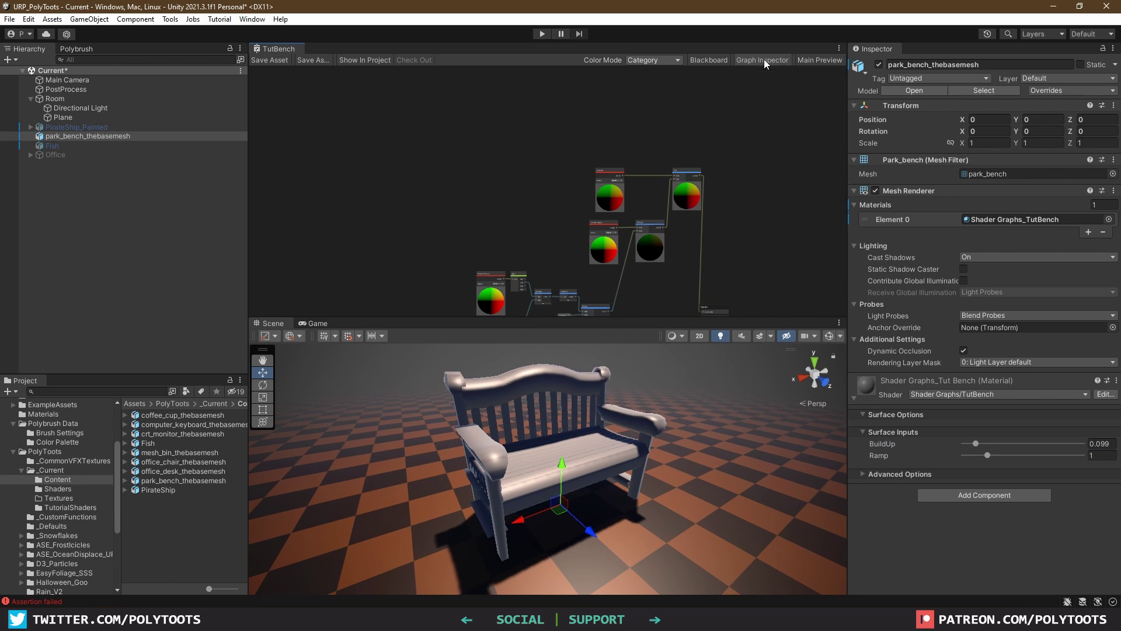
scroll(591, 200, "up", 3)
scroll(591, 201, "up", 1)
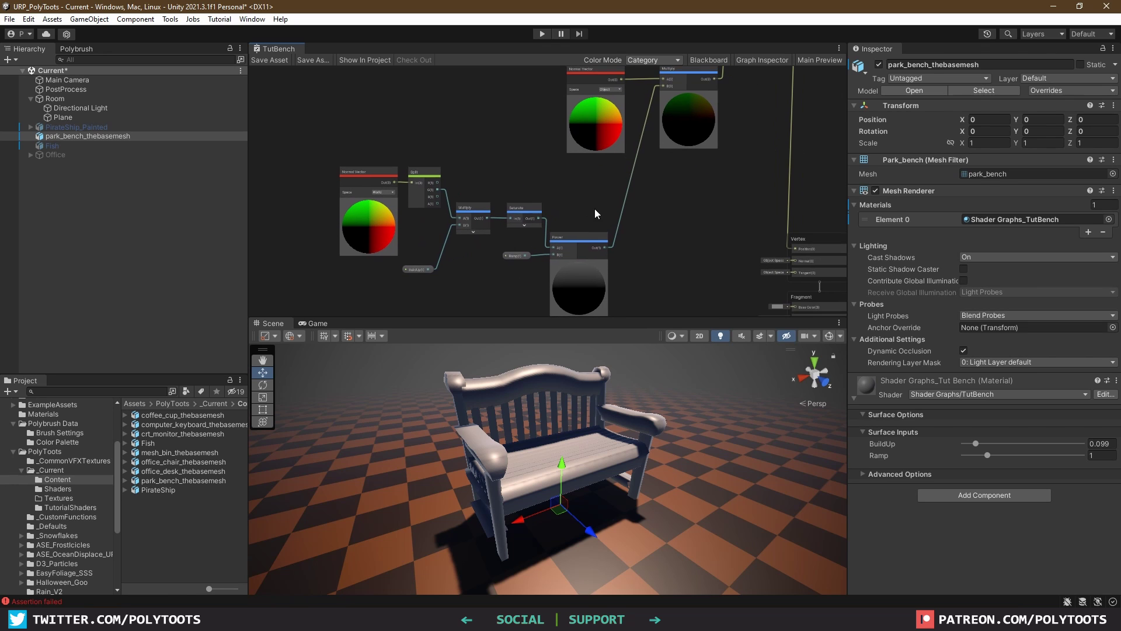
scroll(656, 225, "up", 1)
key("space")
type("min")
key("Return")
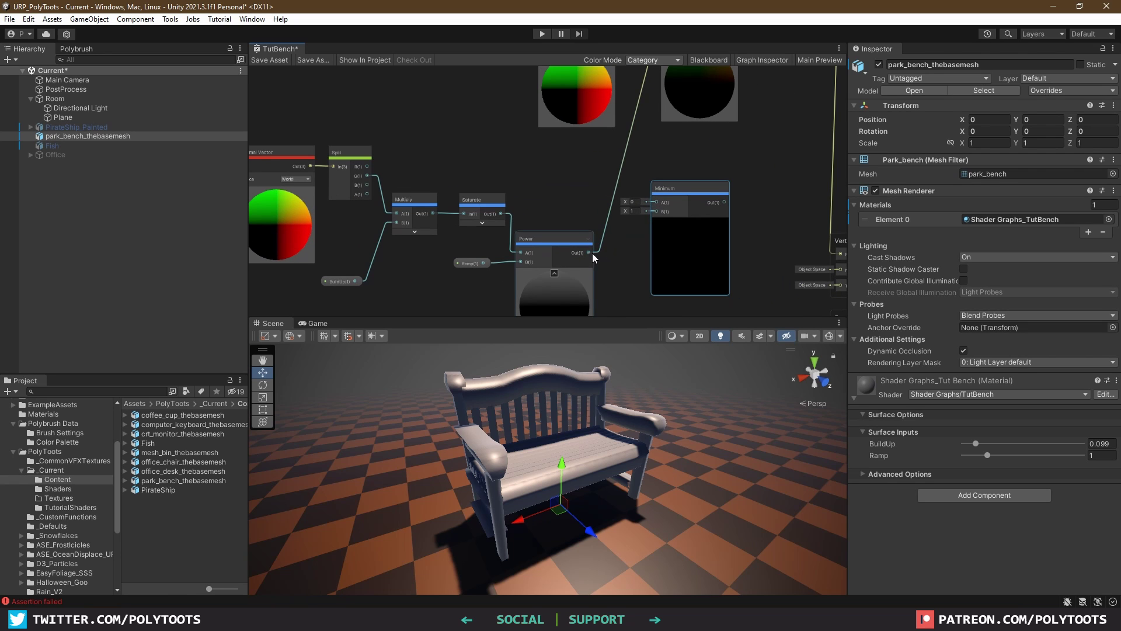
left_click_drag(589, 252, 656, 202)
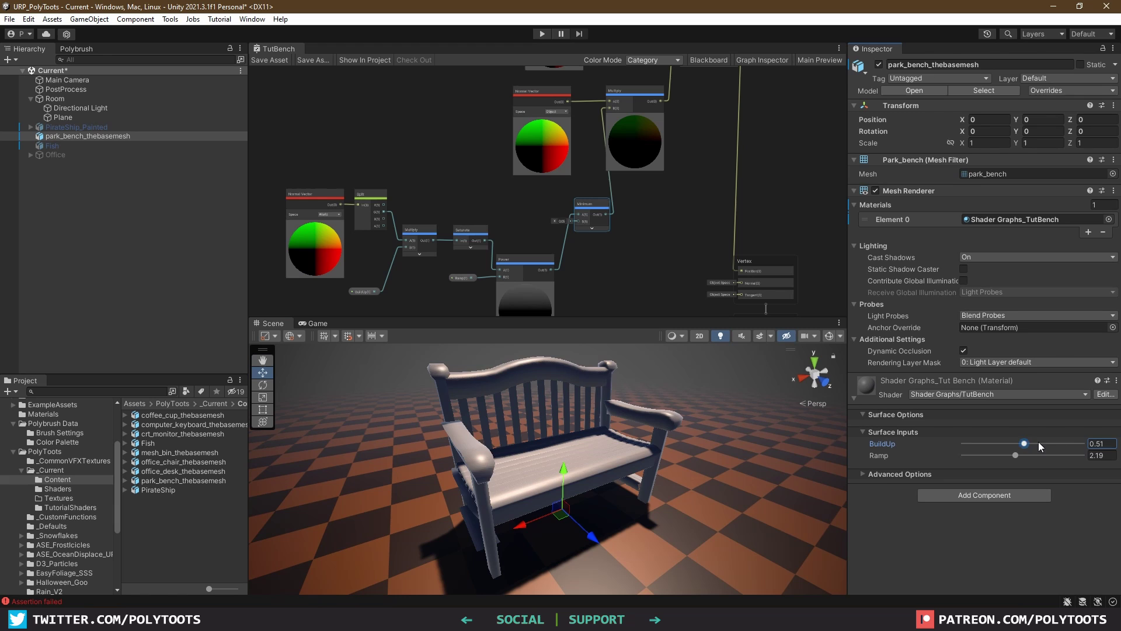
Inspect the BaseColour, BuildUpColour and Float multiplier nodes while varying BuildUp to 0.119.
mouse_move(1039, 444)
left_mouse_down()
mouse_move(993, 447)
mouse_move(1056, 446)
mouse_move(941, 450)
mouse_move(1074, 447)
mouse_move(1024, 454)
left_mouse_up()
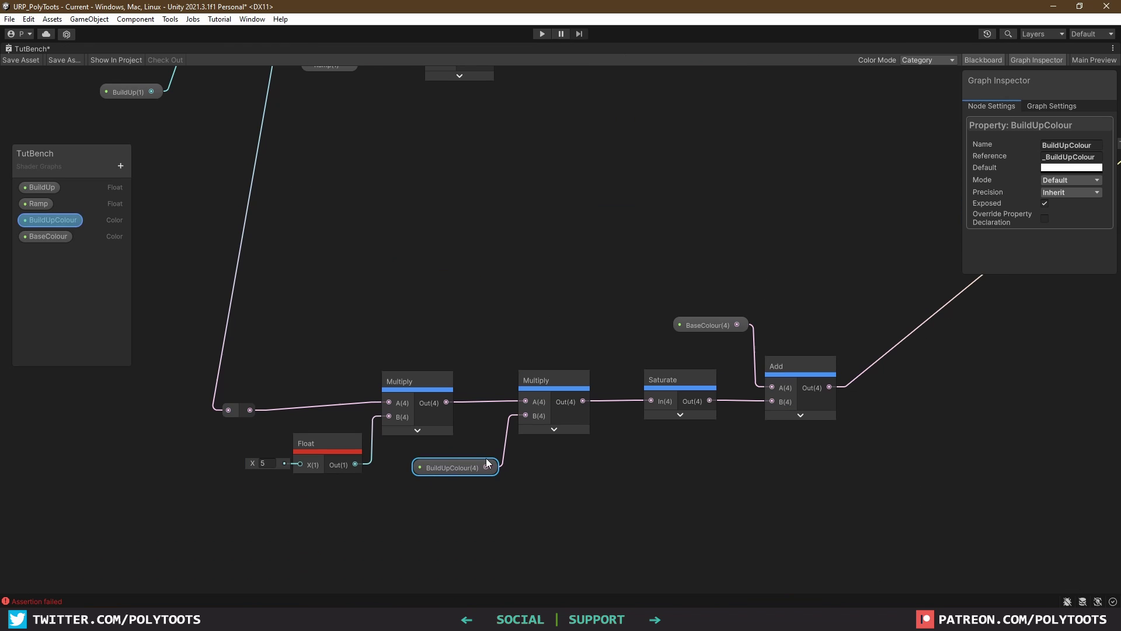
left_click_drag(693, 325, 699, 322)
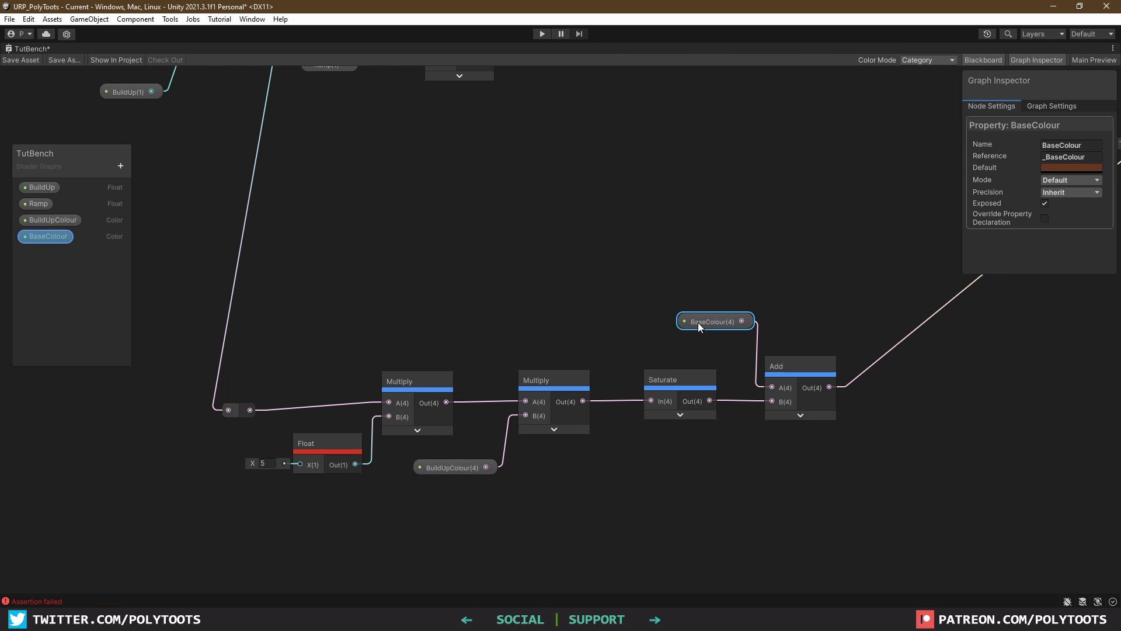
left_click(451, 473)
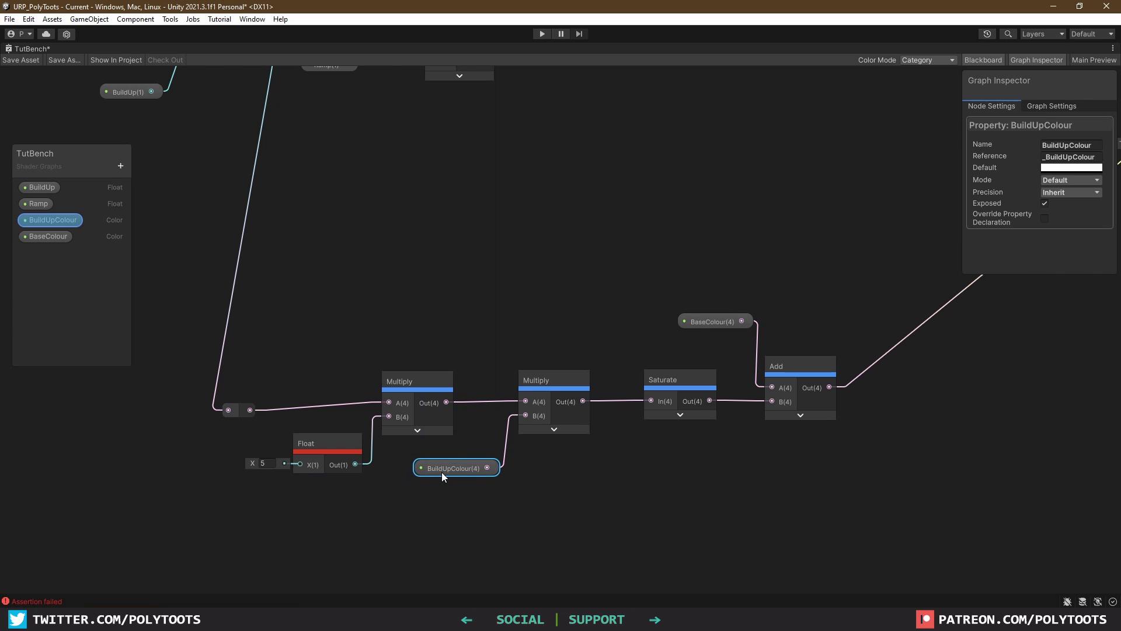
left_click(326, 441)
left_click_drag(324, 440, 321, 439)
scroll(403, 391, "down", 2)
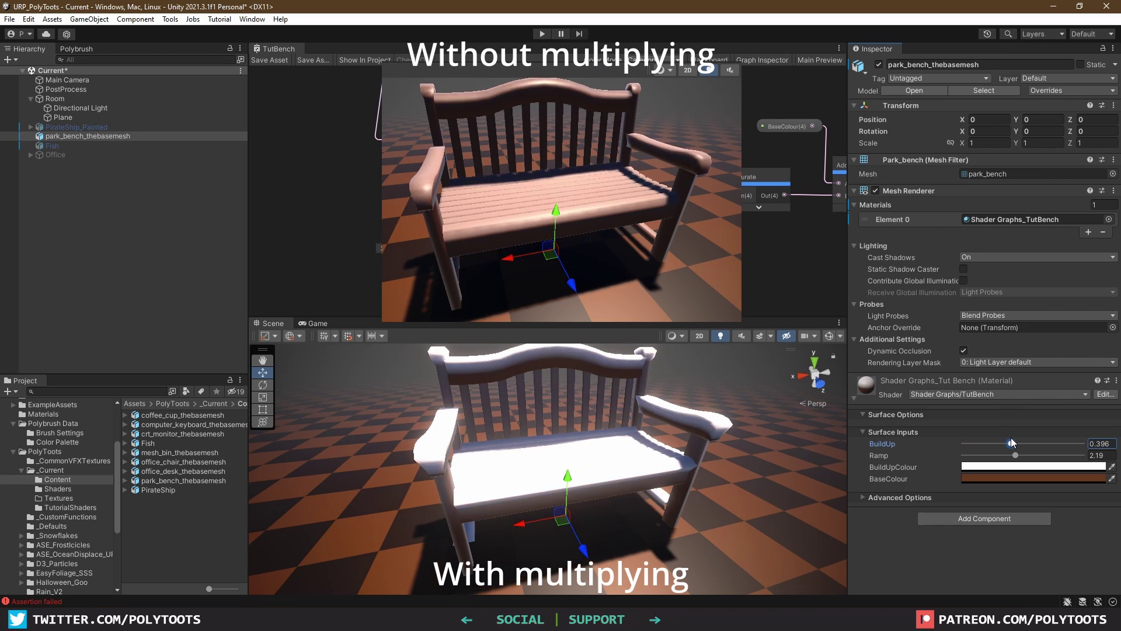
left_click_drag(1011, 437, 978, 443)
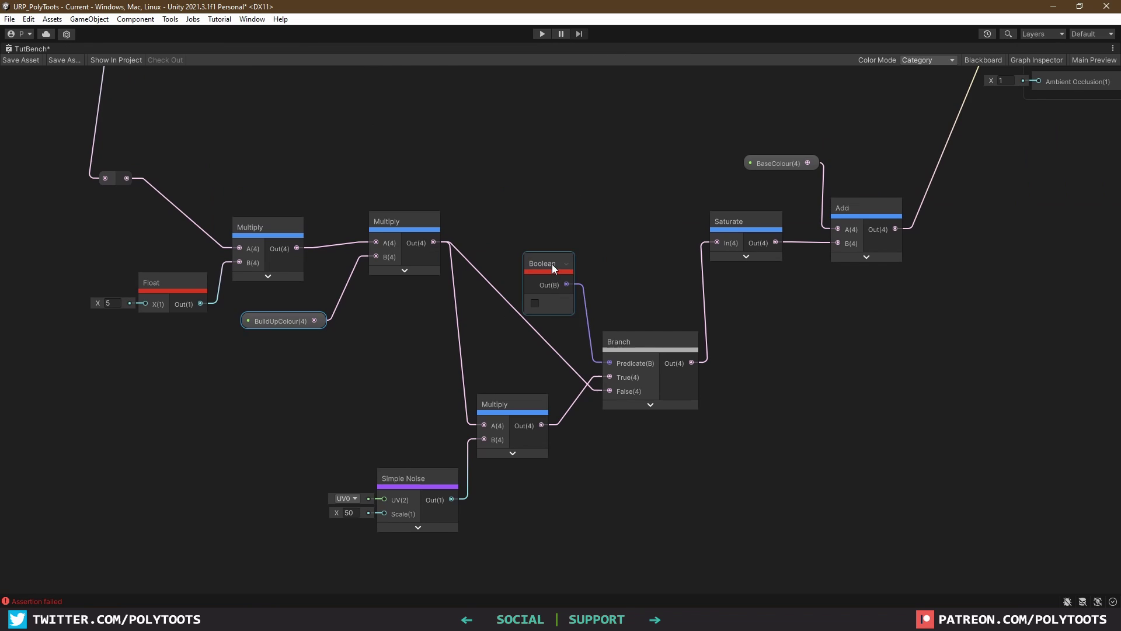
Convert the Boolean node to a property and place it at the Branch predicate.
left_click_drag(548, 260, 552, 261)
right_click(552, 261)
mouse_move(635, 390)
left_click(718, 414)
left_click_drag(552, 252, 558, 285)
middle_click_drag(612, 281, 577, 310)
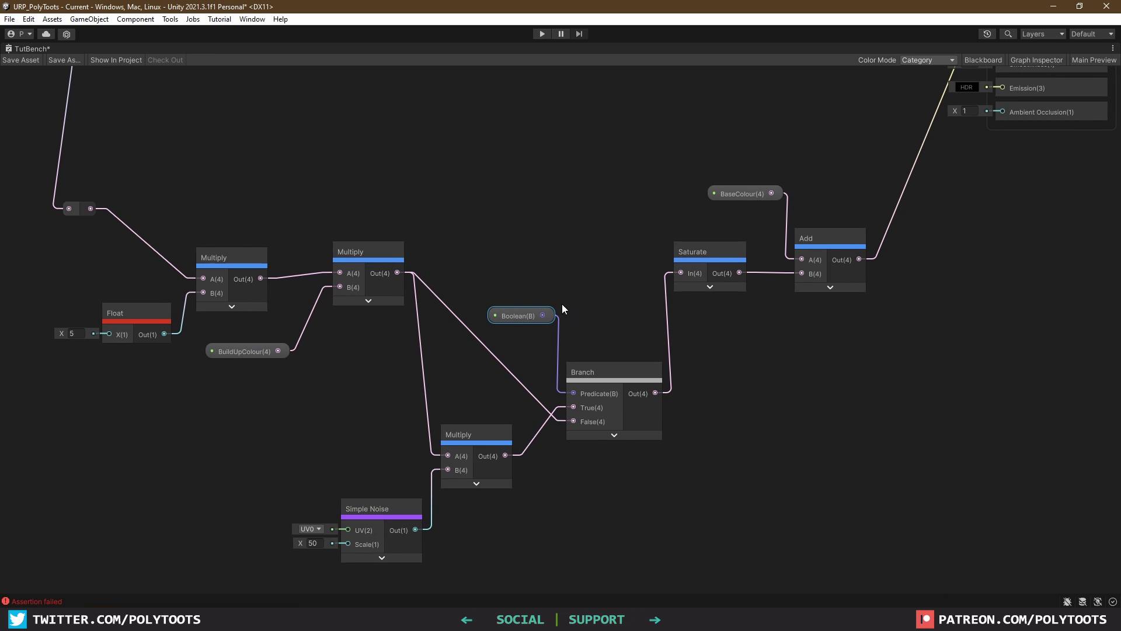
Rename the Boolean property to RandomNoise and enable it on the bench material.
left_click(980, 60)
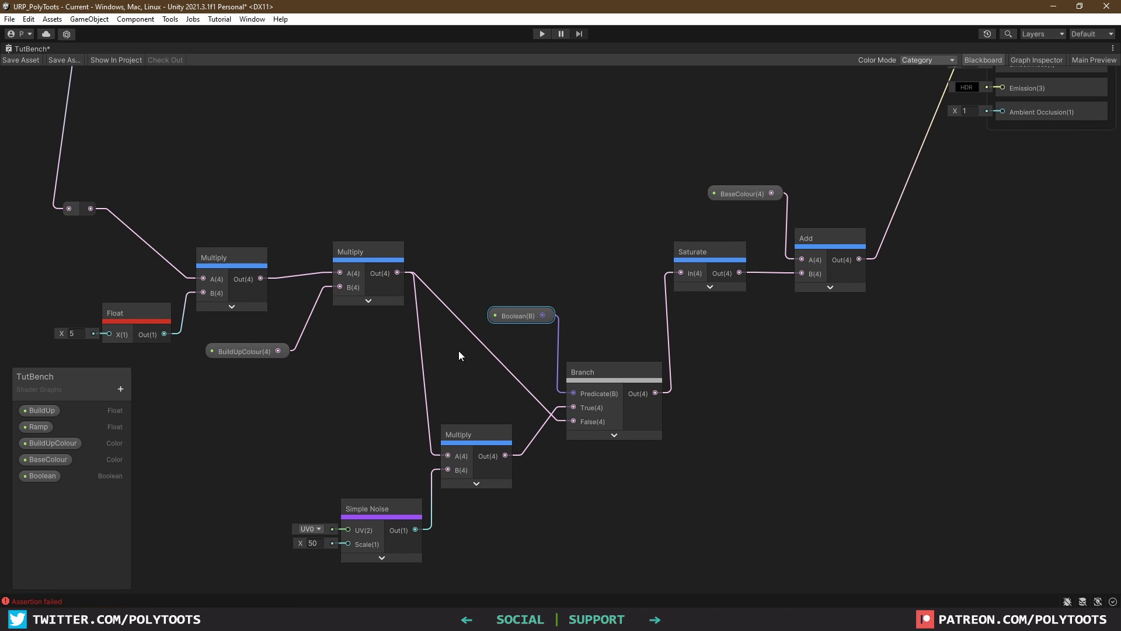
double_click(40, 476)
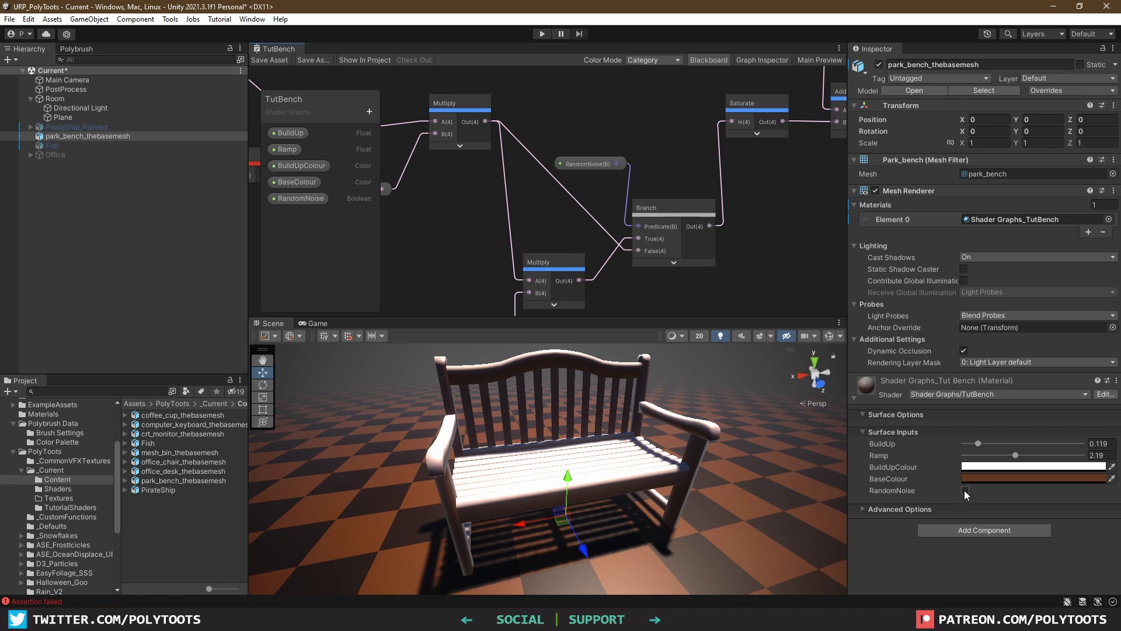
left_click(963, 491)
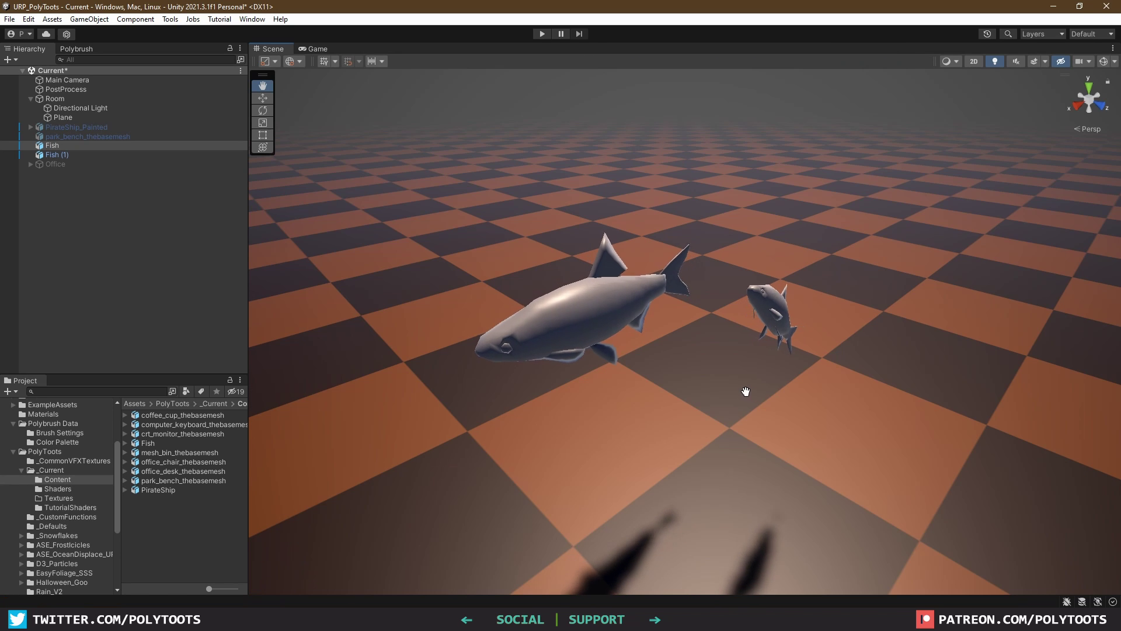
Orbit the Scene view around the two fish from different angles.
left_click_drag(736, 388, 843, 444, "alt")
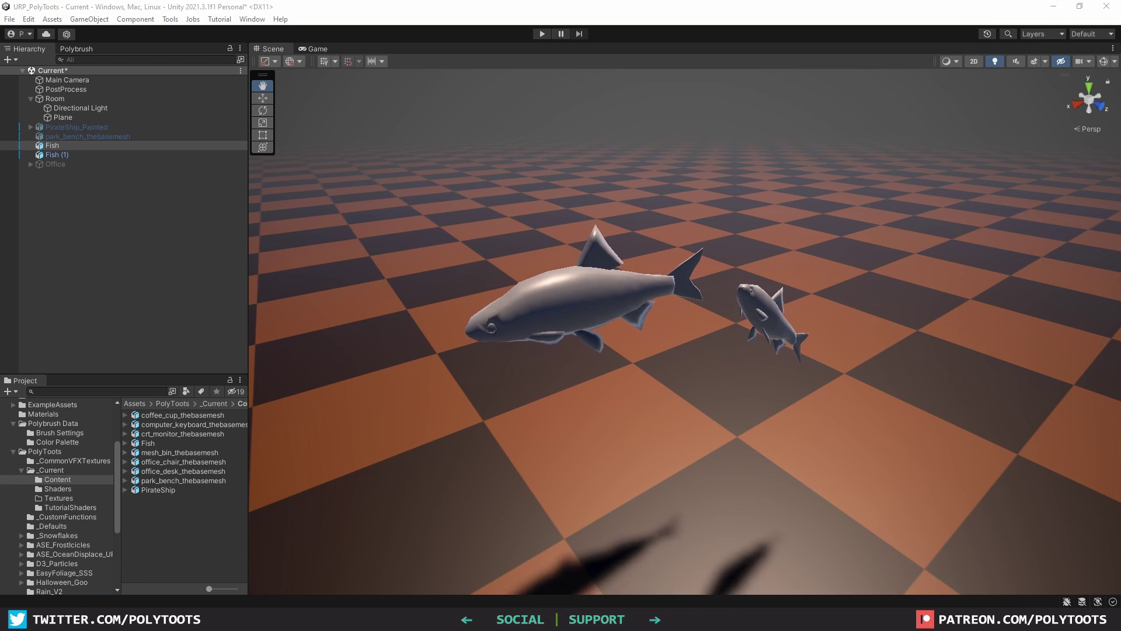
left_click_drag(828, 533, 908, 592, "alt")
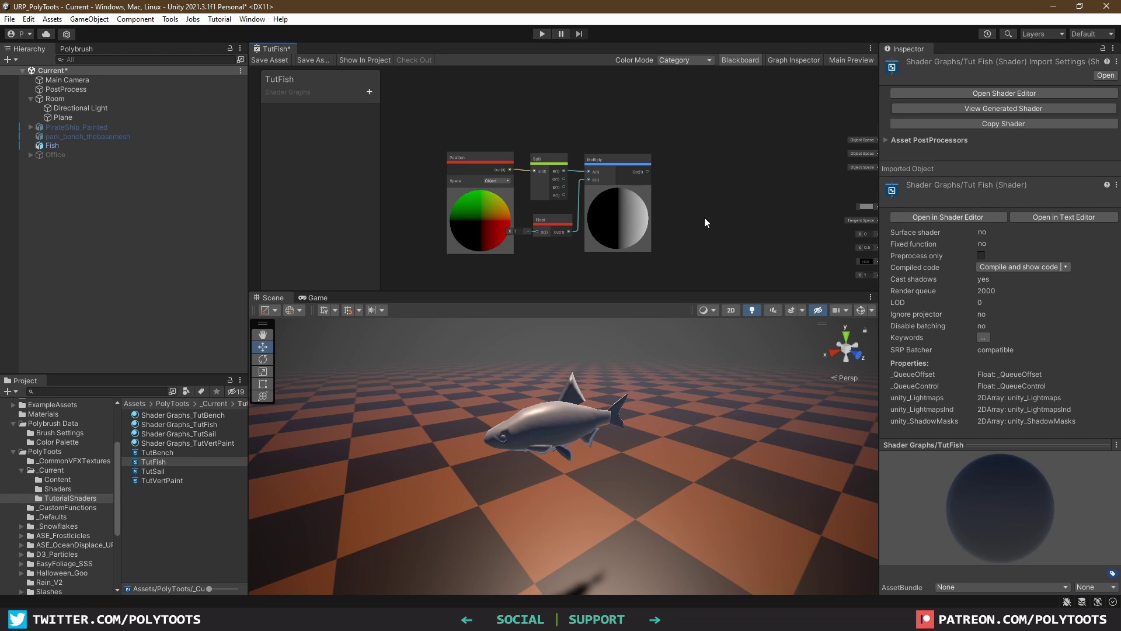
Inspect the Position, Split and Multiply chain and set the Float multiplier to 10.
scroll(502, 175, "up", 3)
left_click(694, 199)
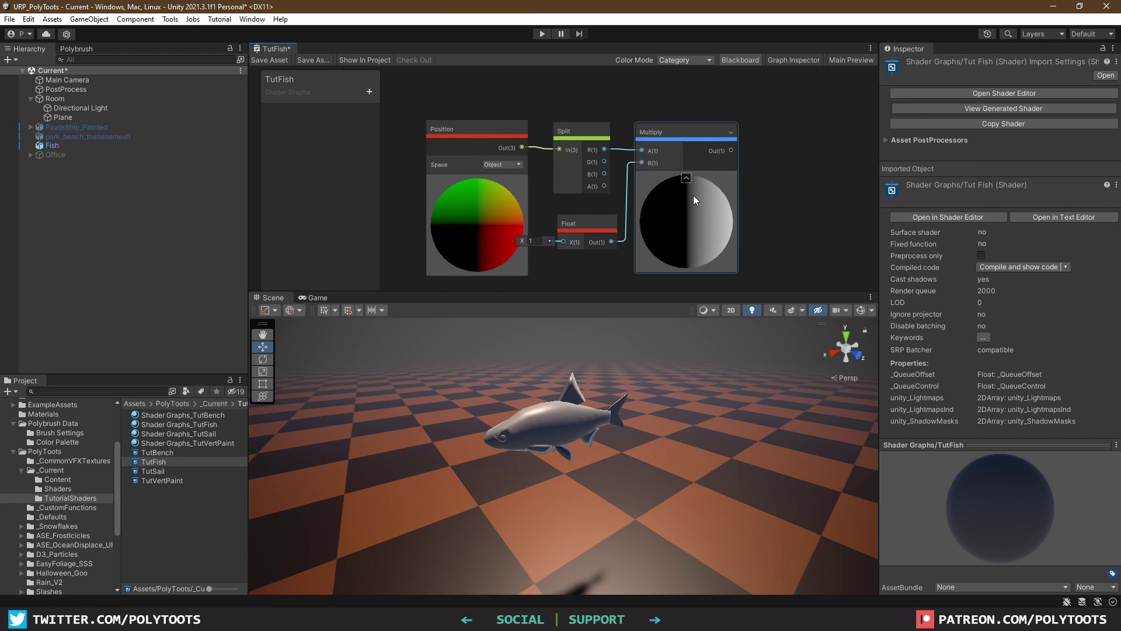
left_click(520, 183)
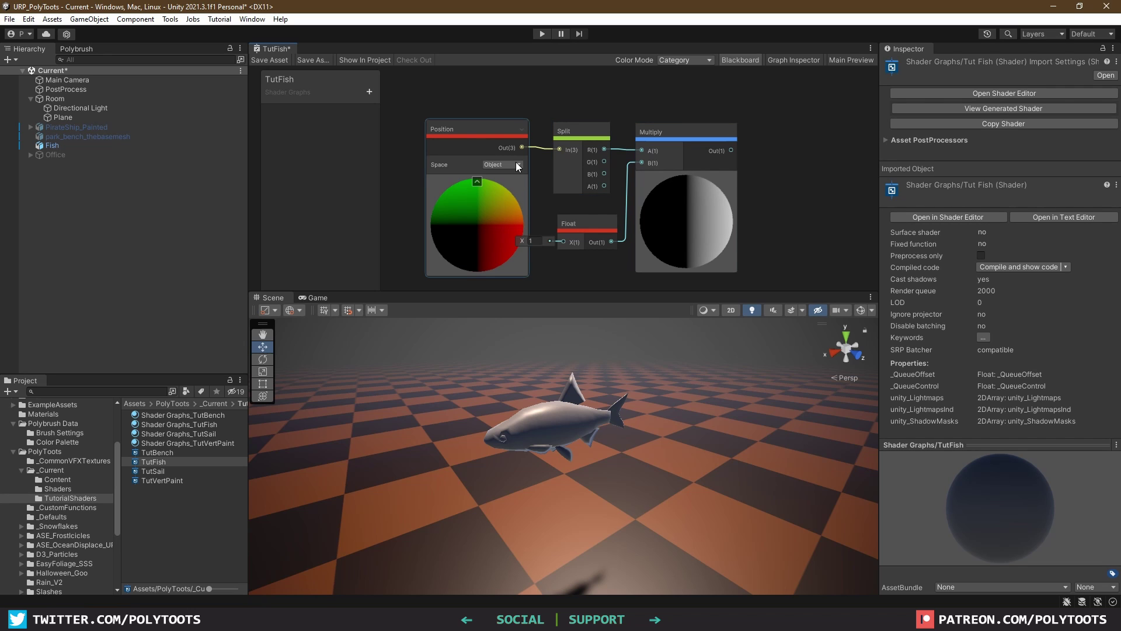
left_click(516, 165)
left_click(577, 145)
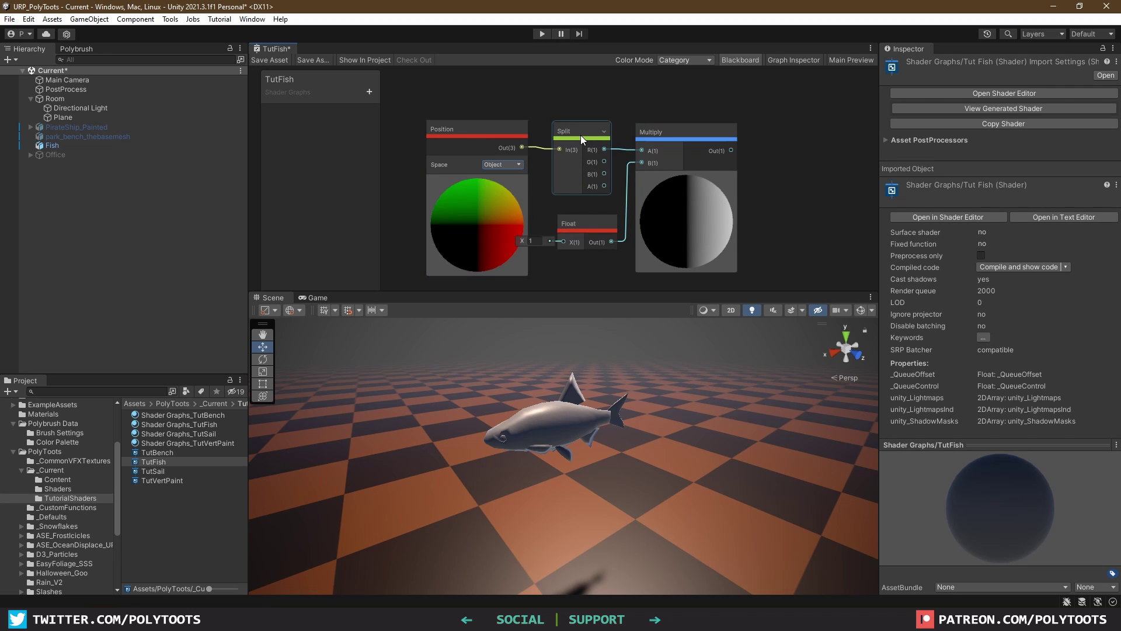
left_click(588, 242)
left_click_drag(521, 241, 699, 245)
key("a")
Add a Sine node fed by the Multiply output and place it further right.
left_click_drag(573, 180, 674, 173)
type("sine")
key("Return")
scroll(446, 215, "up", 2)
mouse_move(433, 246)
left_mouse_down()
mouse_move(477, 250)
mouse_move(428, 257)
mouse_move(448, 244)
left_mouse_up()
Convert the Float multiplier into a shader property named Size.
right_click(467, 228)
mouse_move(529, 353)
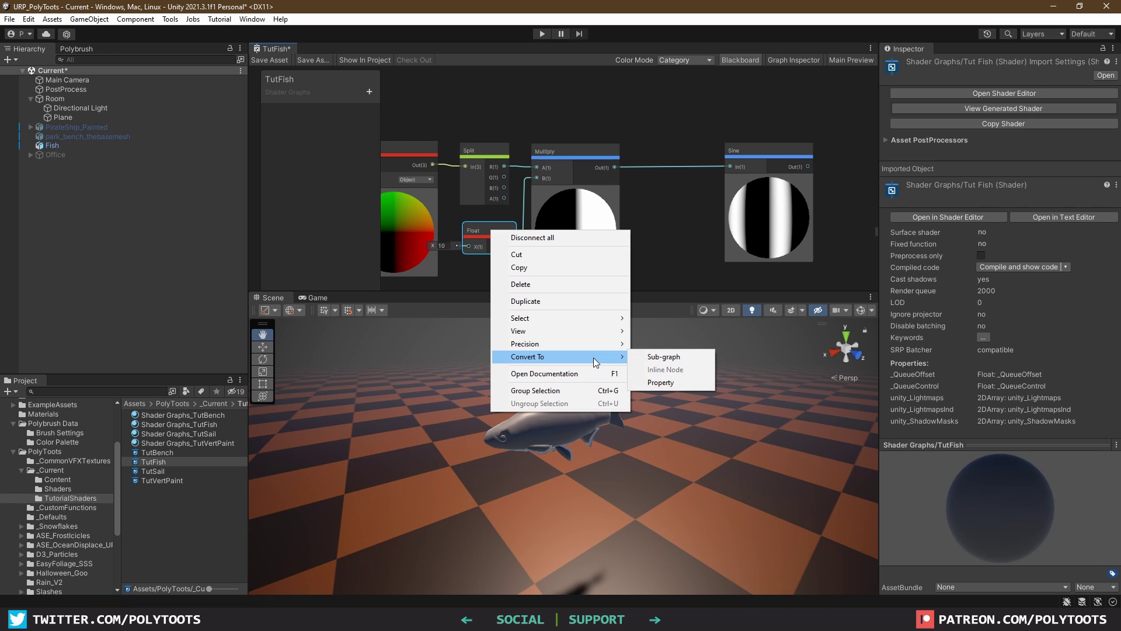
left_click(666, 379)
double_click(285, 115)
type("S")
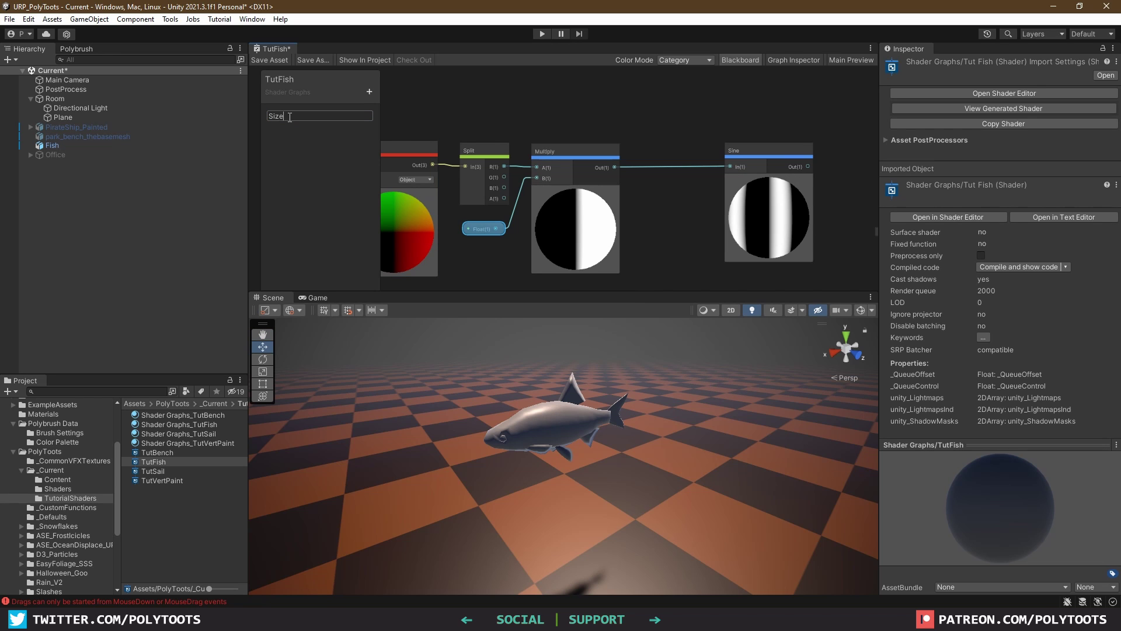
type("ize")
key("Return")
Convert the Time multiplier Float into a shader property named Speed.
key("shift+space")
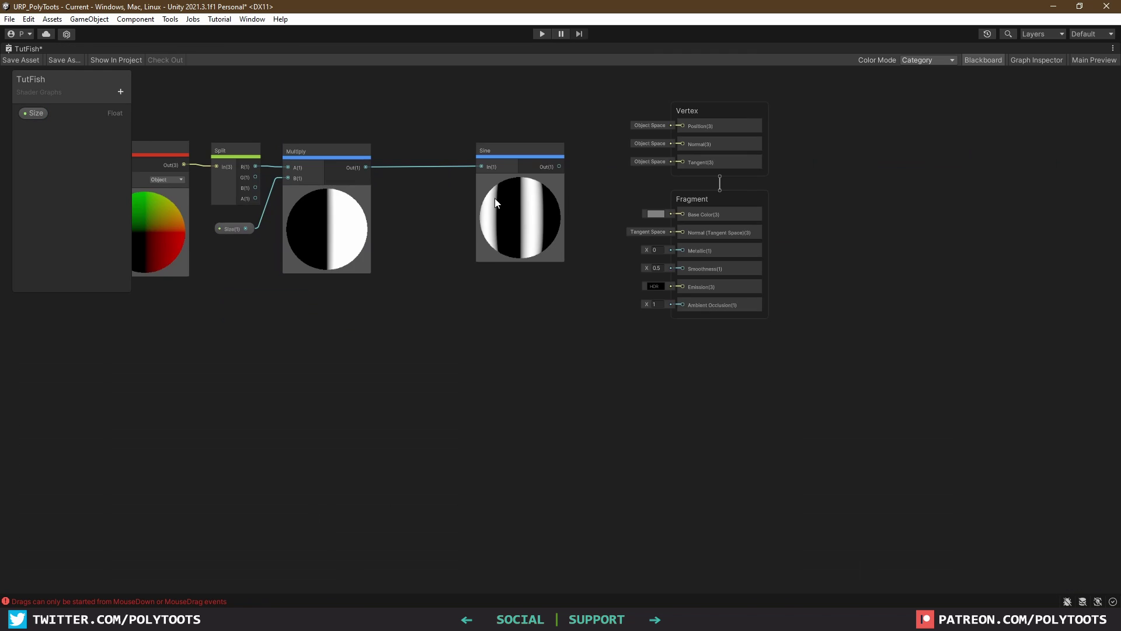
middle_click_drag(367, 229, 498, 334)
left_click_drag(630, 385, 631, 385)
scroll(676, 340, "down", 3)
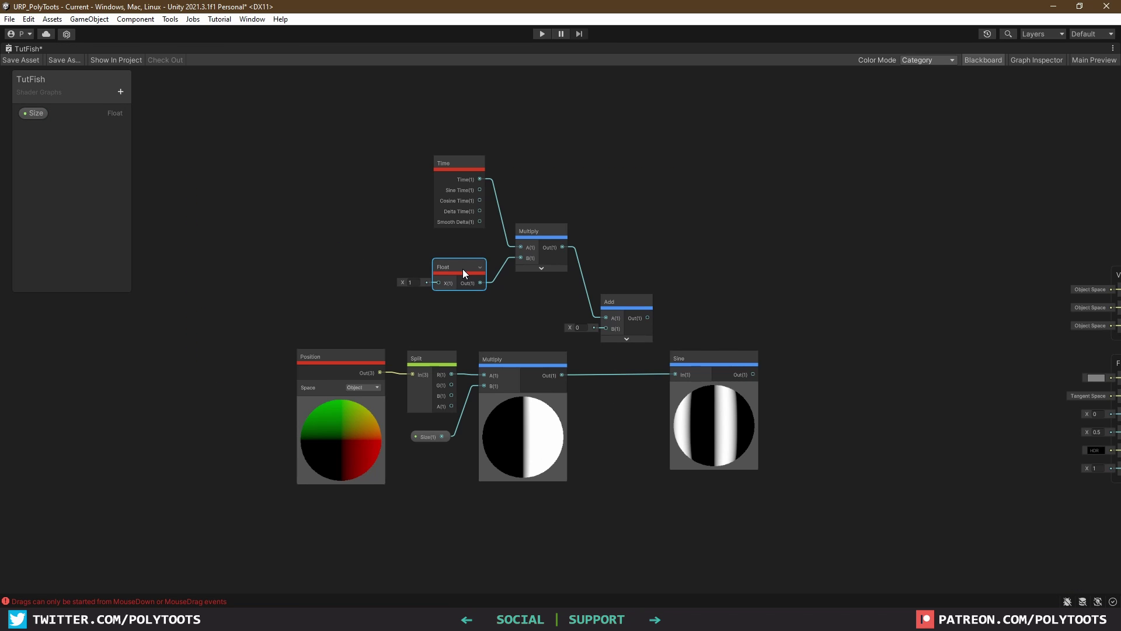
right_click(459, 268)
mouse_move(544, 396)
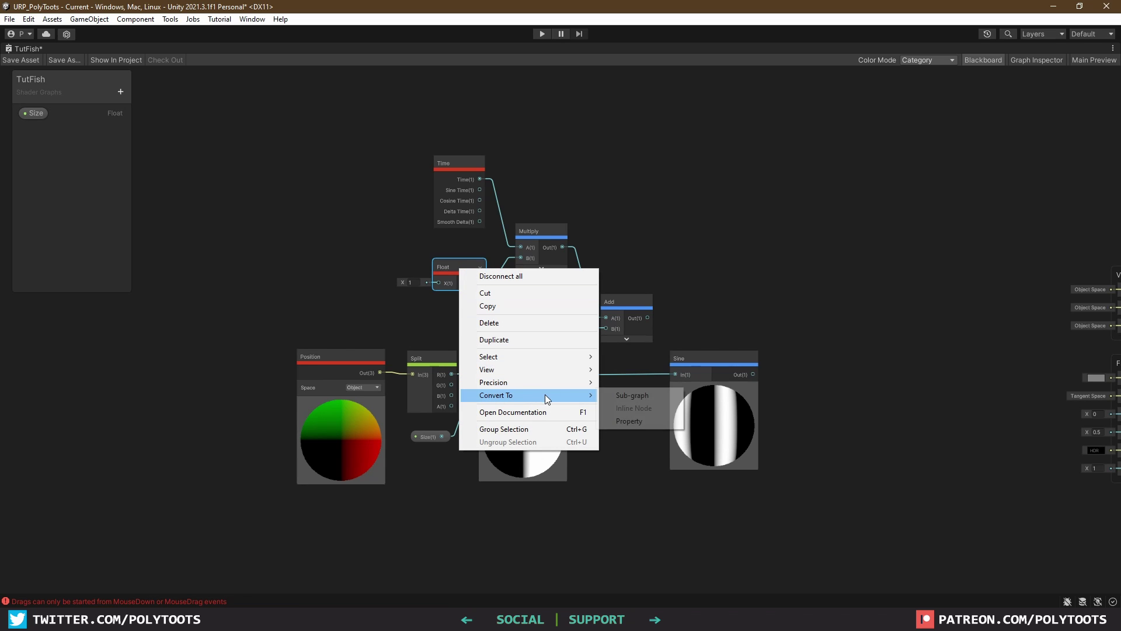
left_click(629, 420)
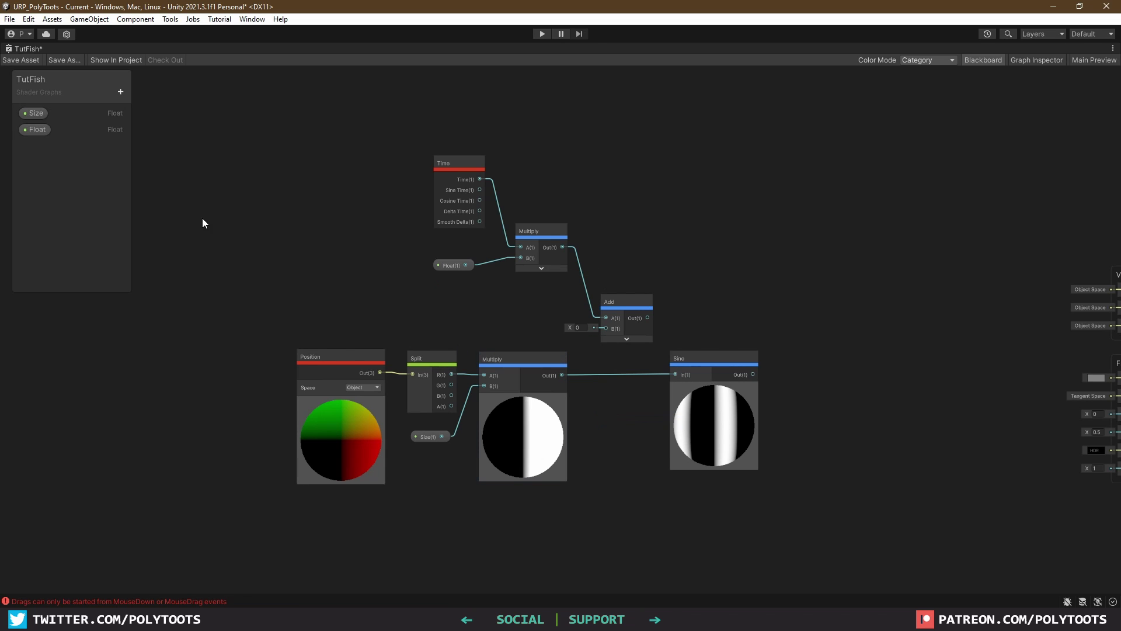
double_click(52, 129)
type("Speed")
key("Return")
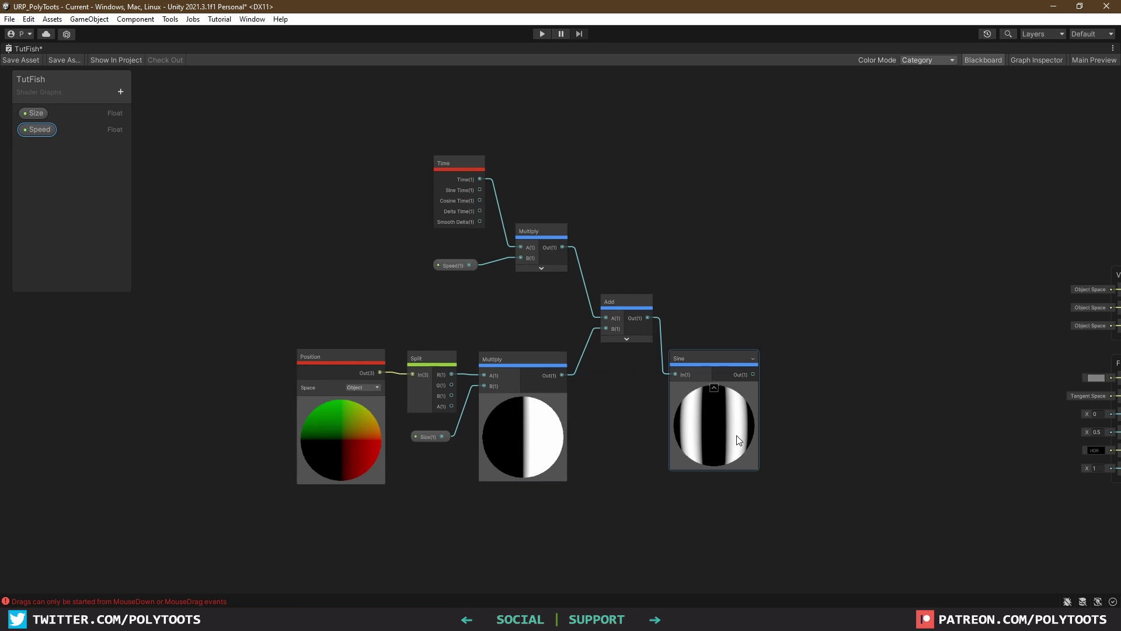
Convert the Sine-scaling Float into a shader property named Wiggle.
left_click(448, 265)
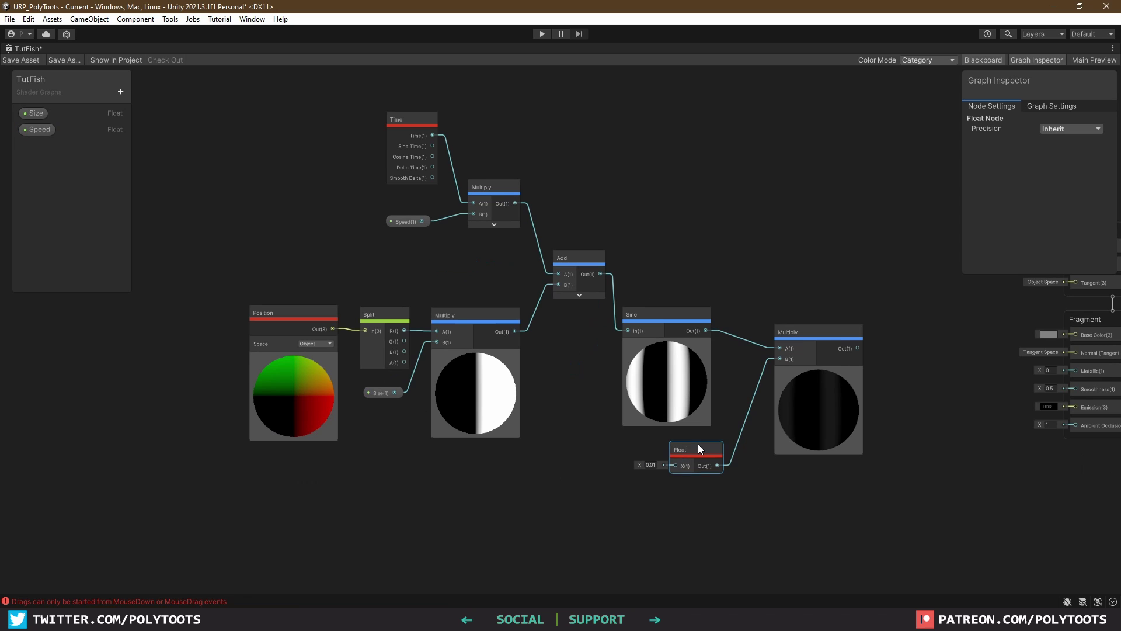
right_click(700, 448)
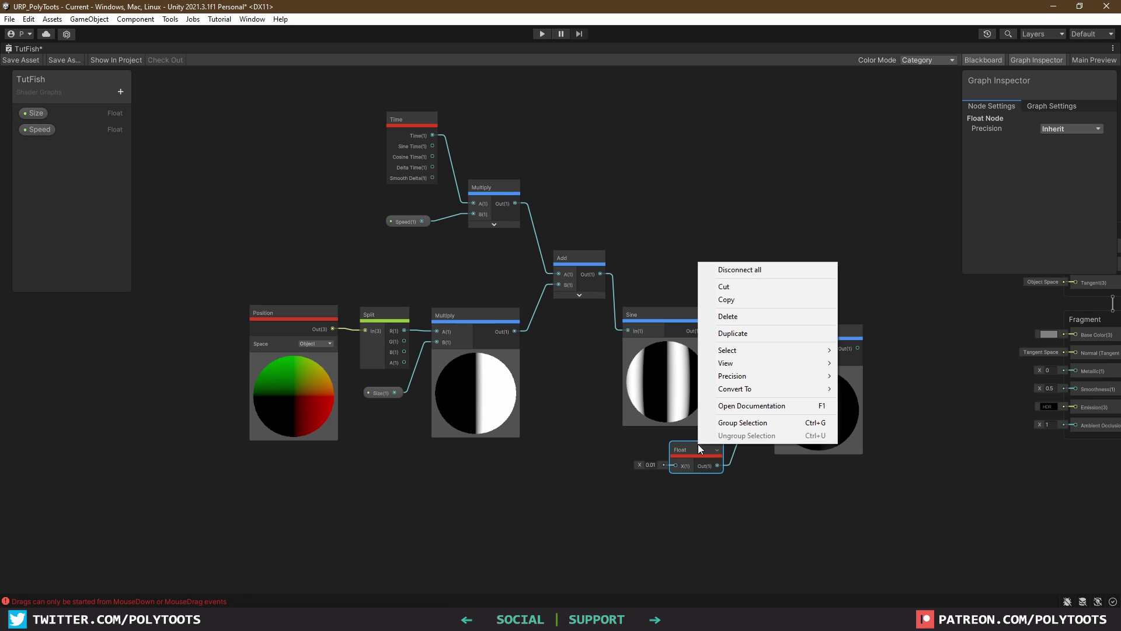
mouse_move(756, 389)
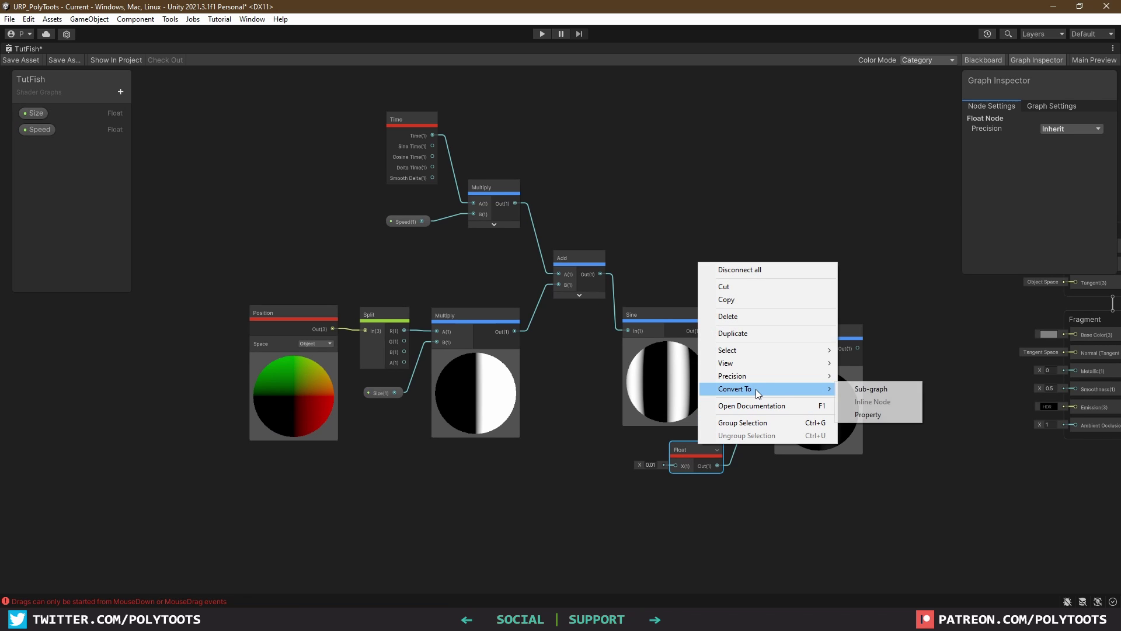
left_click(869, 414)
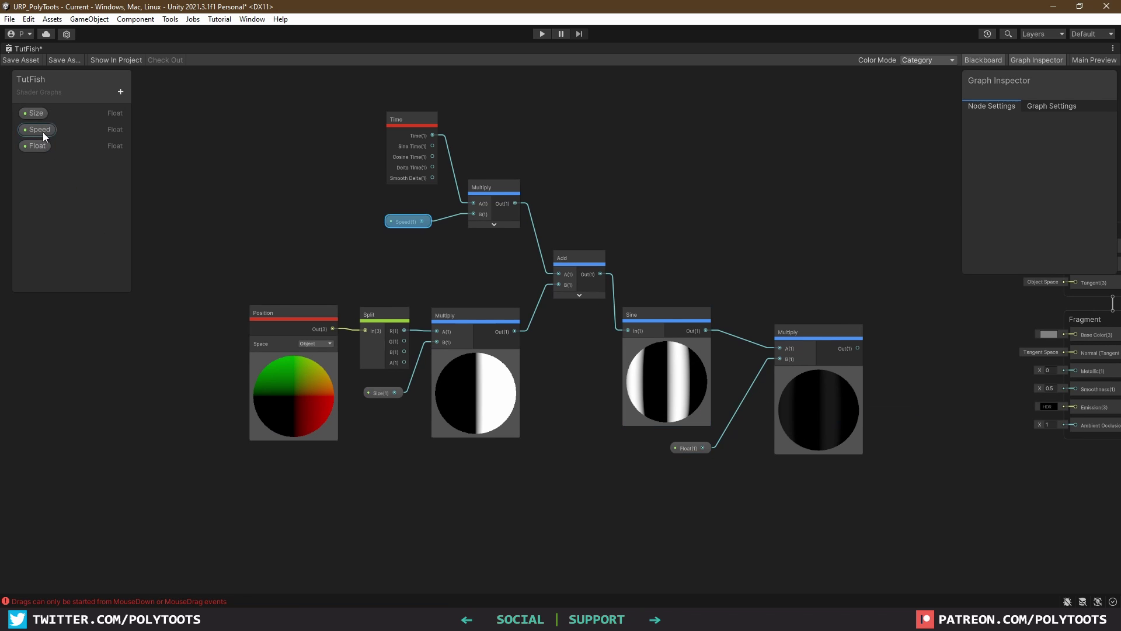
double_click(37, 148)
type("Wi")
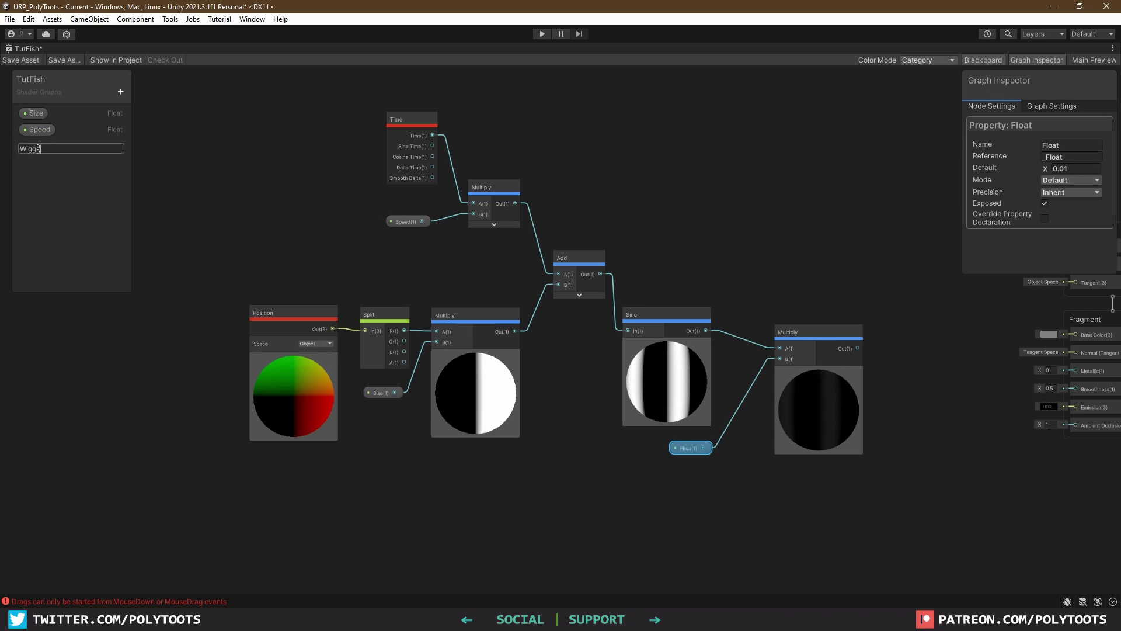
type("gglew")
key("BackSpace")
key("Return")
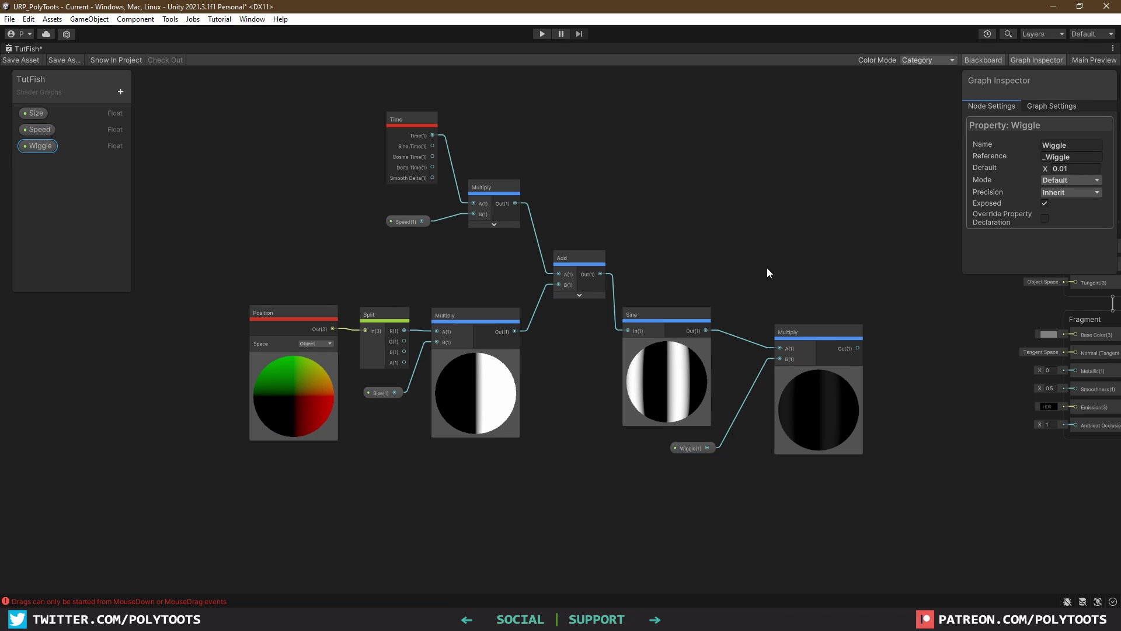
Set Position to object space and route Split's B through the Add into Combine's B input.
middle_click_drag(757, 423, 678, 432)
left_click_drag(733, 348, 695, 334)
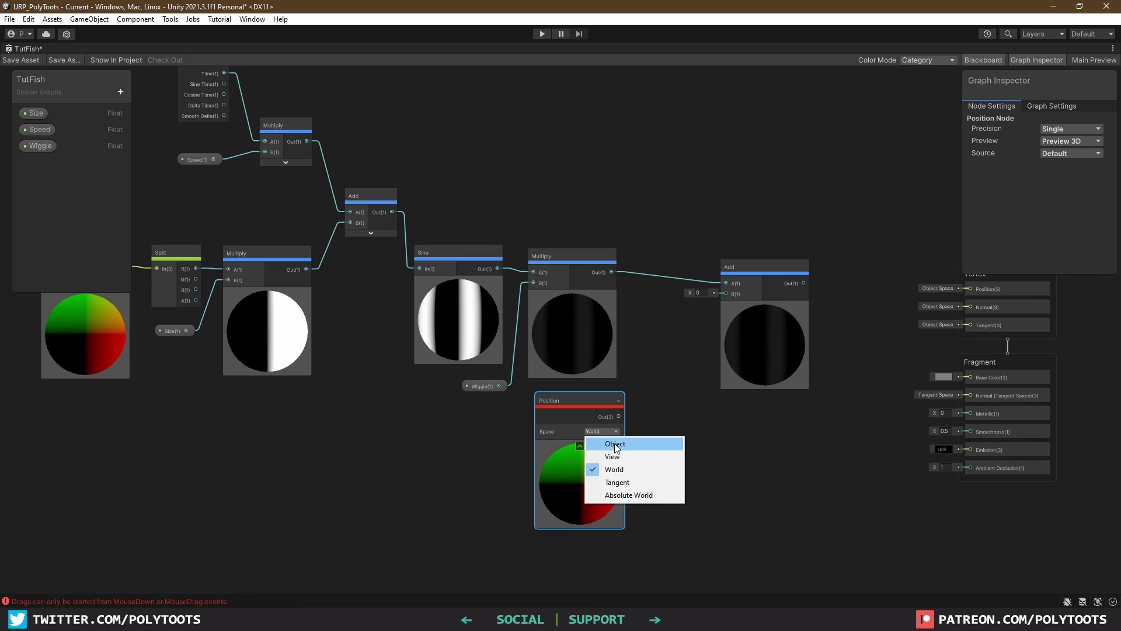
left_click(614, 445)
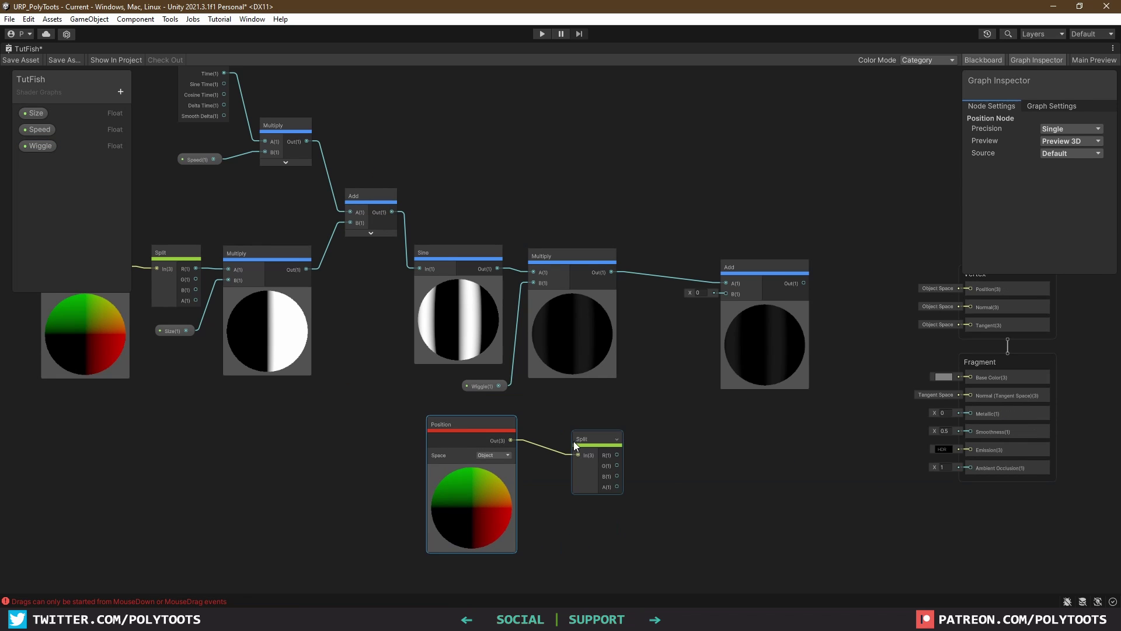
left_click_drag(577, 433, 568, 424)
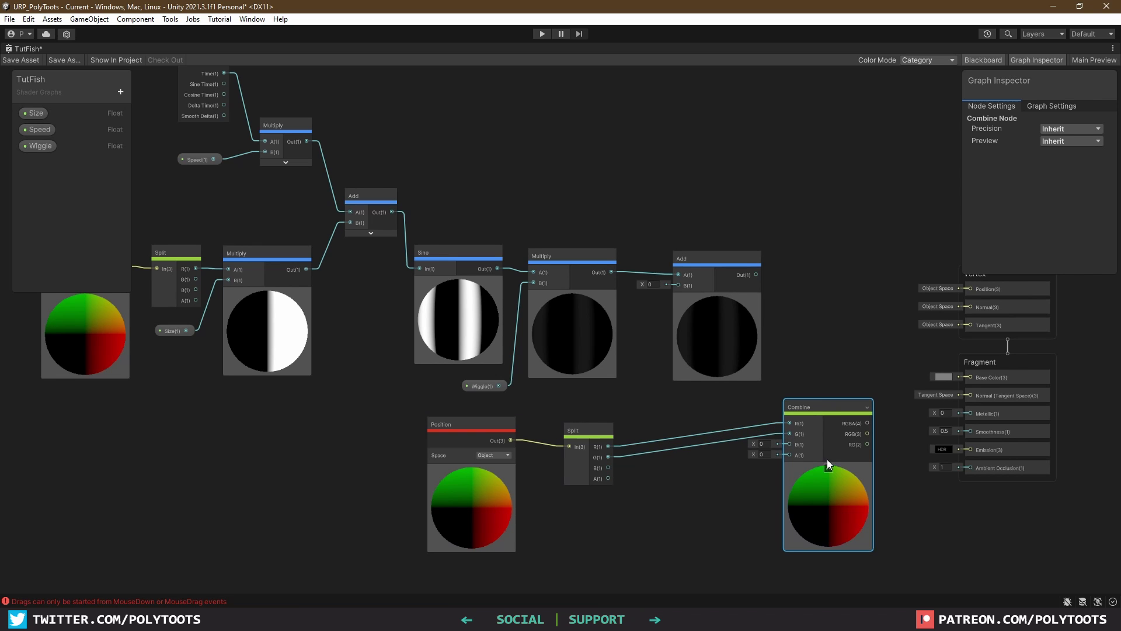
left_click(828, 462)
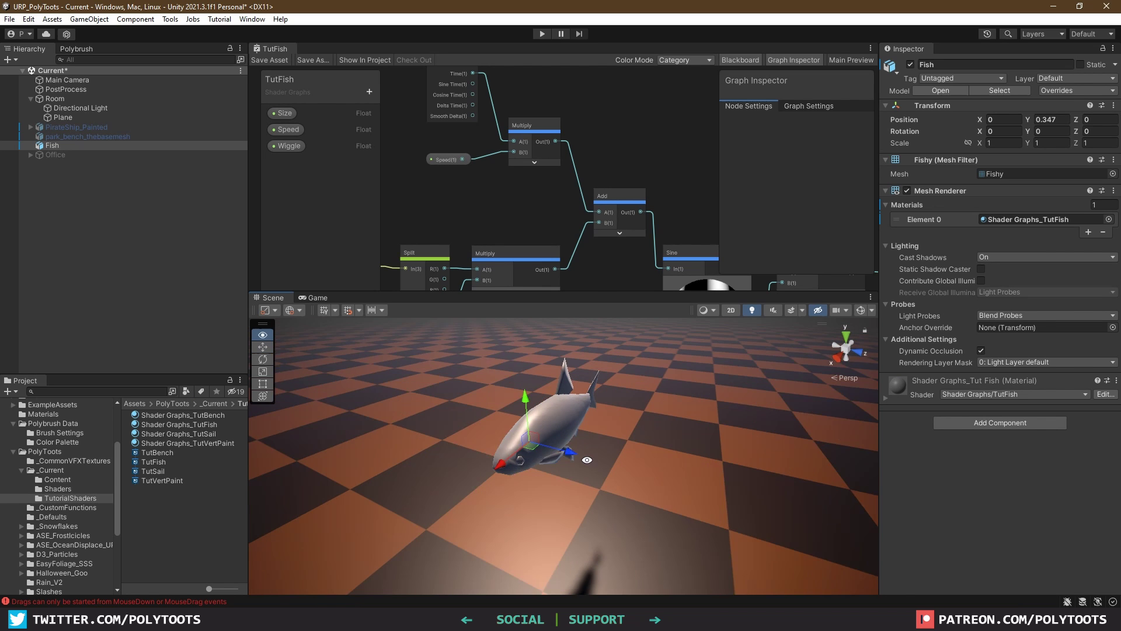
left_click_drag(587, 459, 554, 449, "alt")
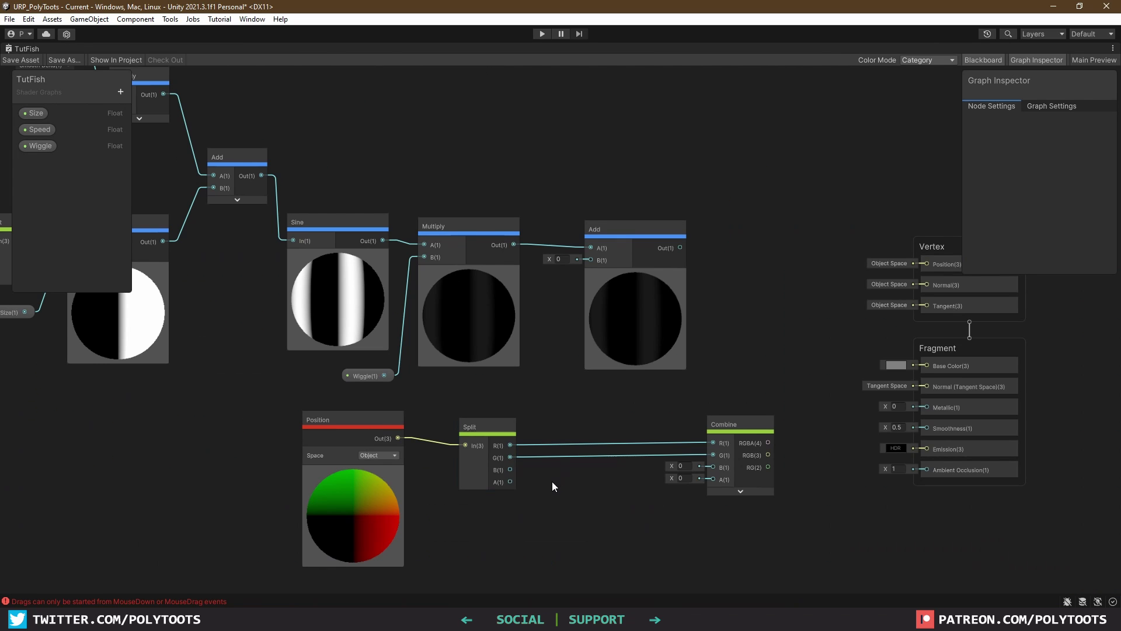
left_click_drag(511, 469, 591, 261)
left_click_drag(680, 247, 923, 265)
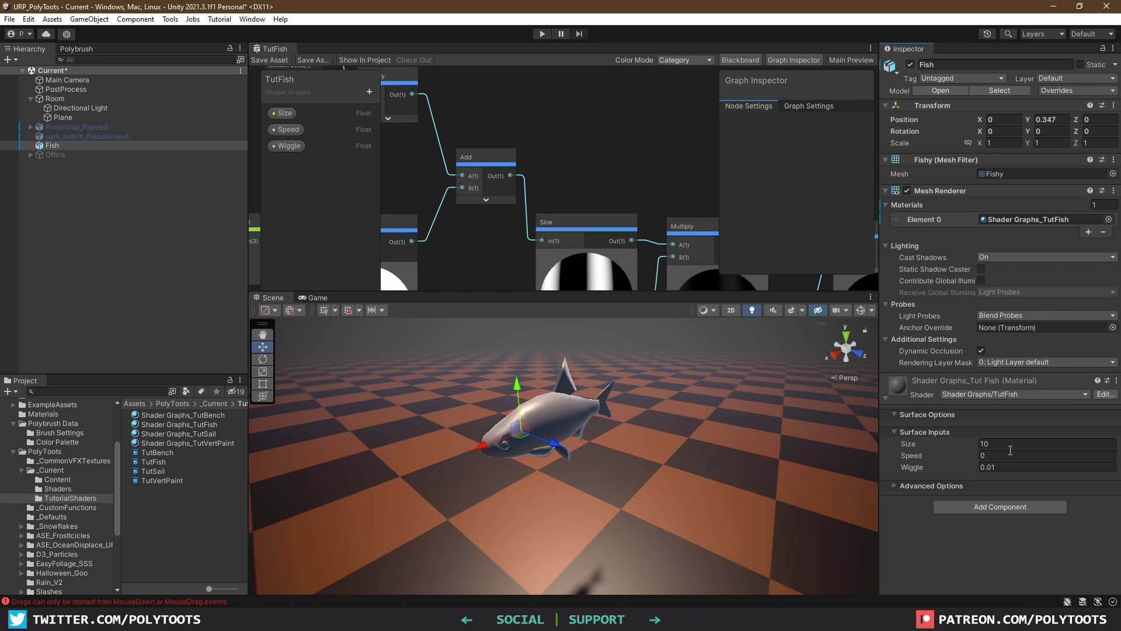
Tune the fish material (Speed 5, Wiggle 0.01), check the fish, and hide the graph side panels.
left_click(1047, 467)
right_click_drag(584, 419, 583, 416)
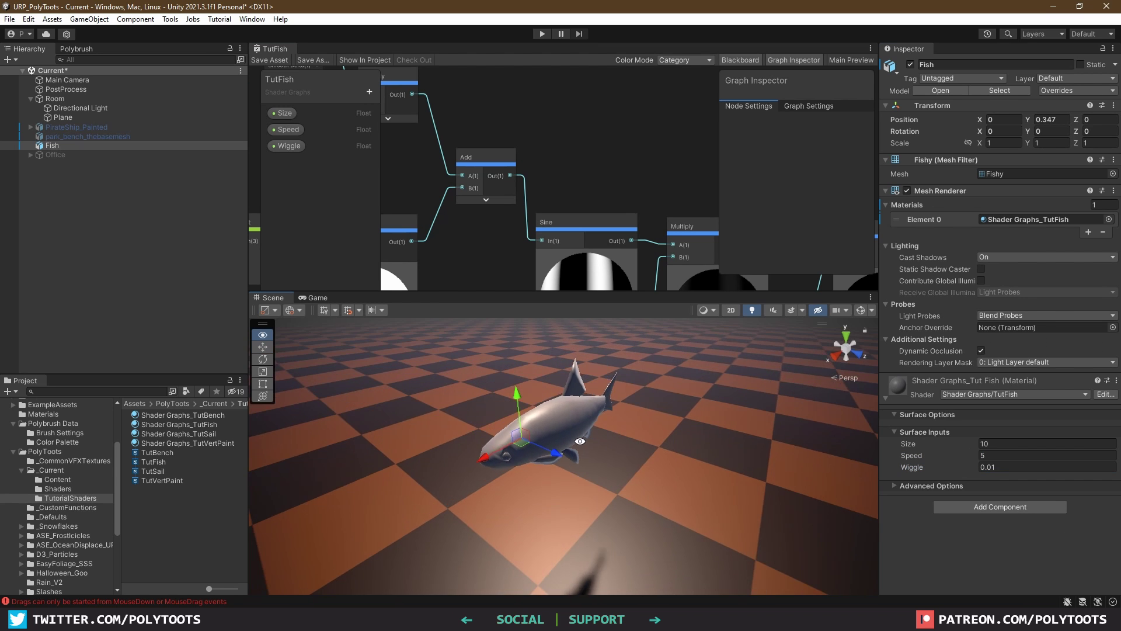
scroll(593, 238, "down", 6)
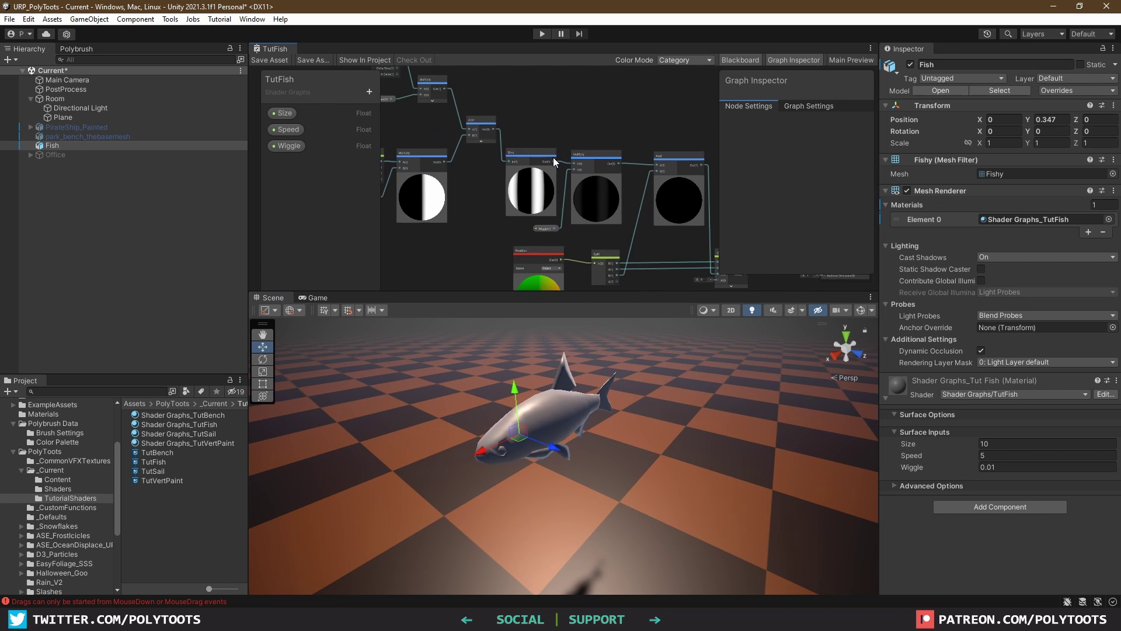
left_click(740, 60)
left_click(793, 60)
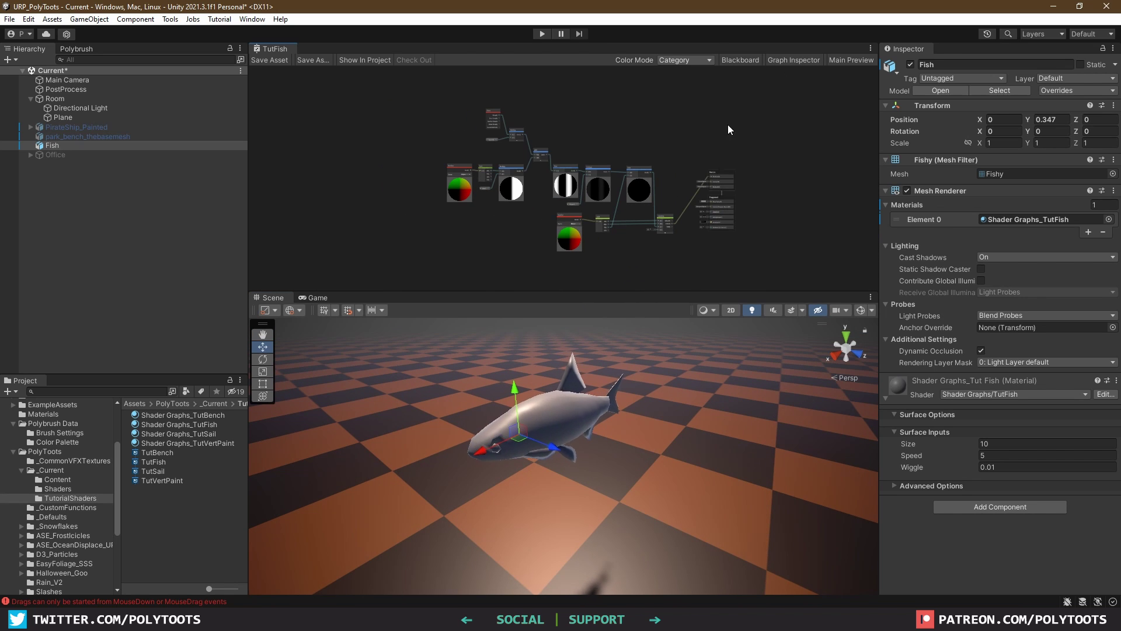
scroll(708, 158, "up", 3)
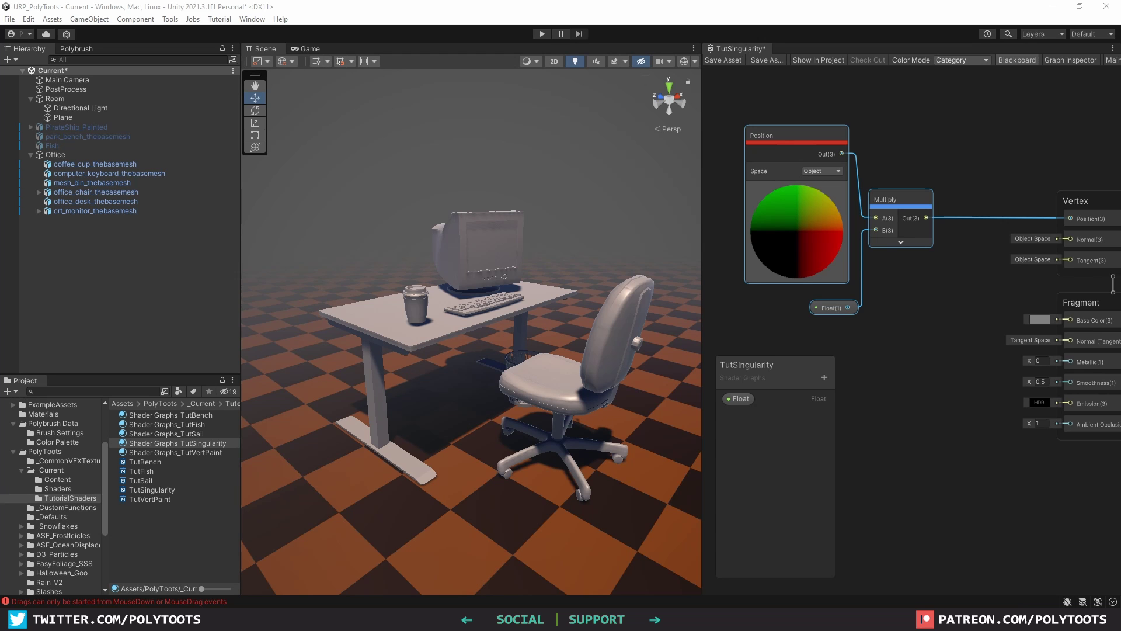
Delete the old Position, Multiply and Float nodes and maximise the graph window.
left_click(780, 336)
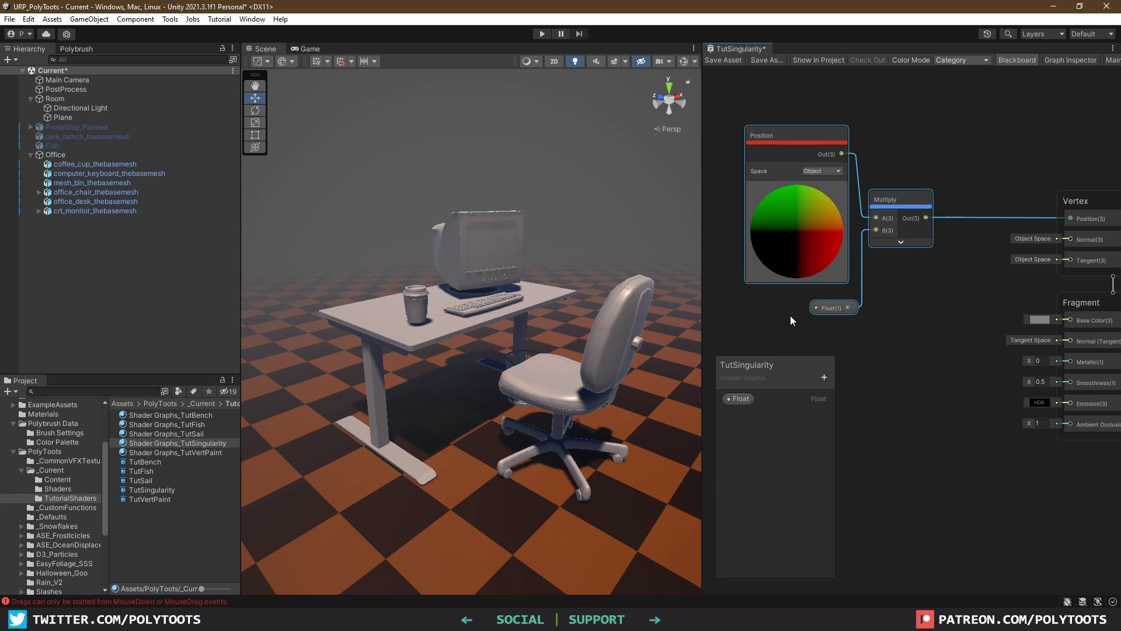
key("Delete")
key("shift+space")
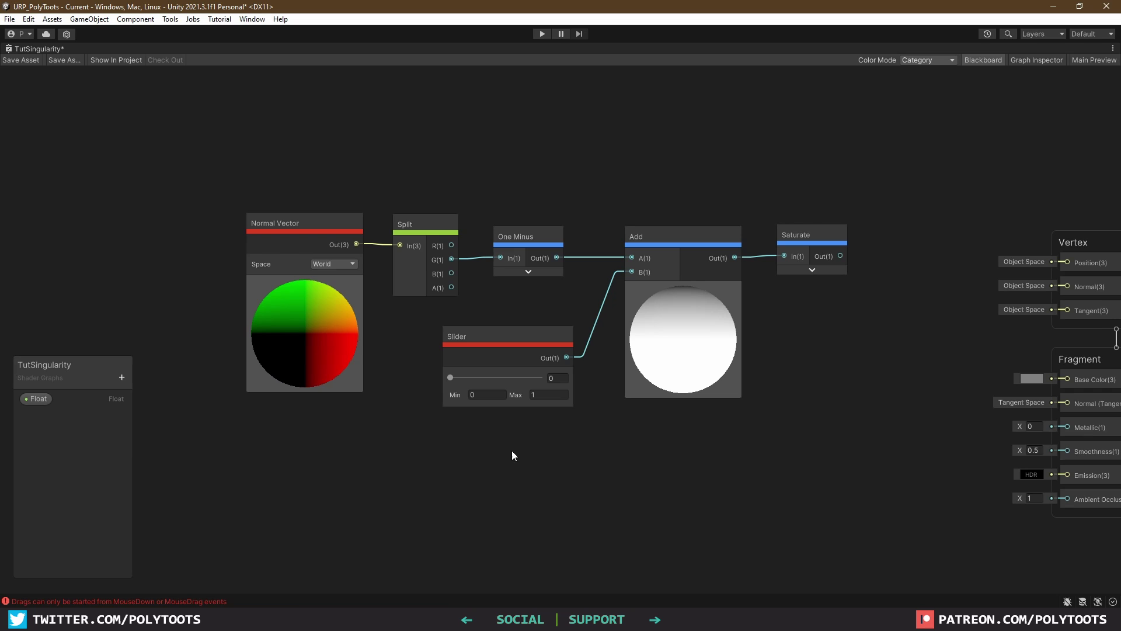
Arrange the Normal Vector and Split nodes and test the Slider's effect on the Add.
left_click(317, 222)
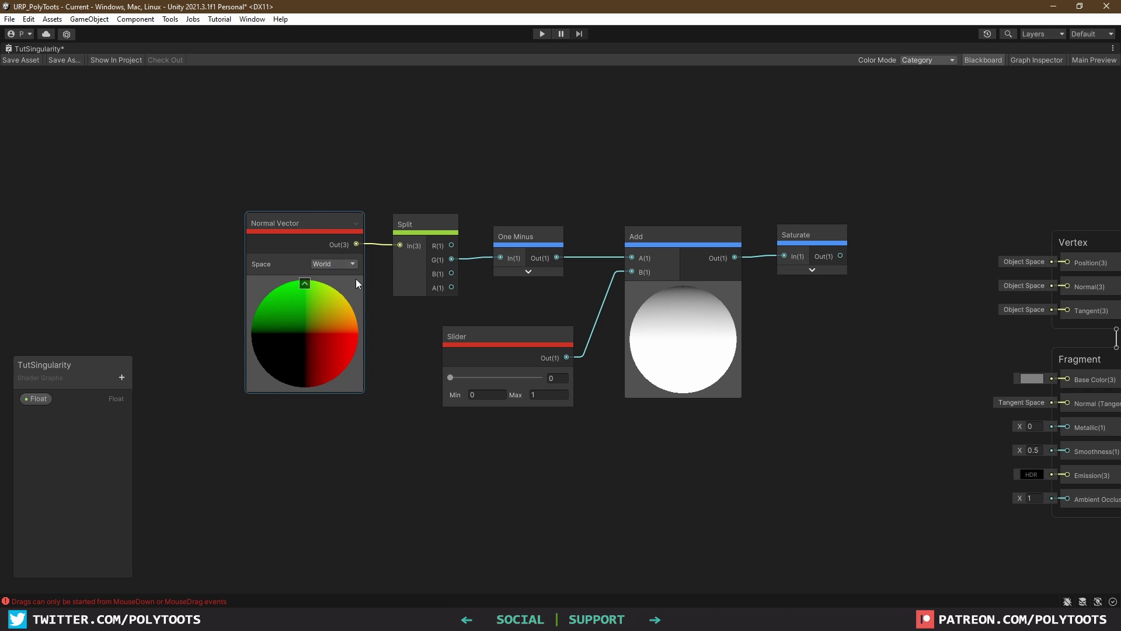
left_click(432, 225)
left_click_drag(432, 226, 432, 229)
left_click(317, 237)
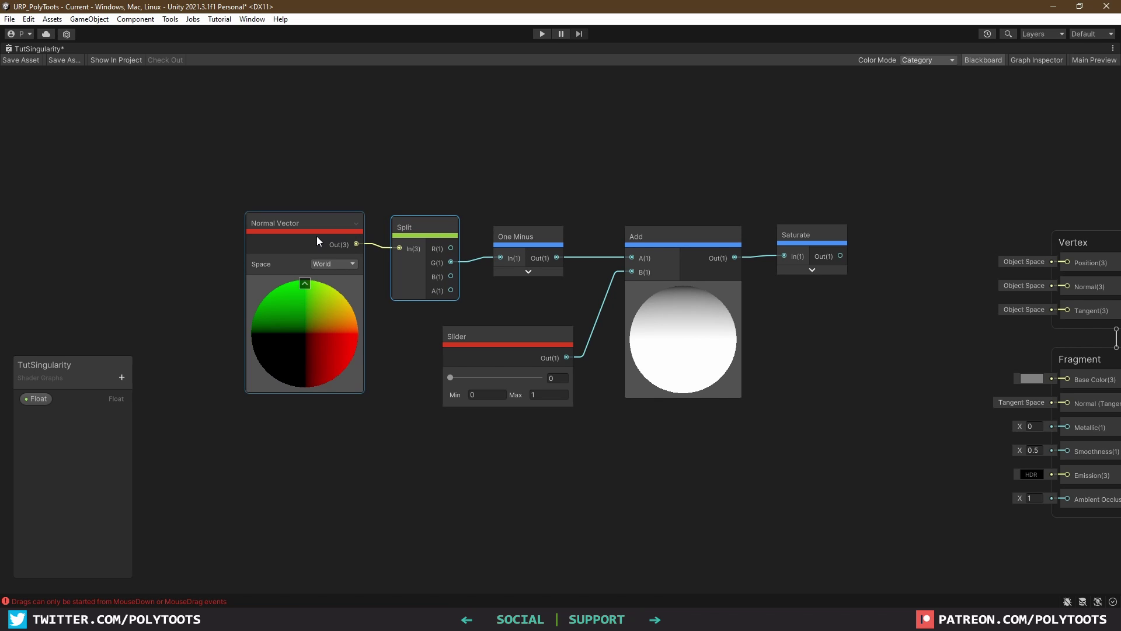
left_click(433, 266)
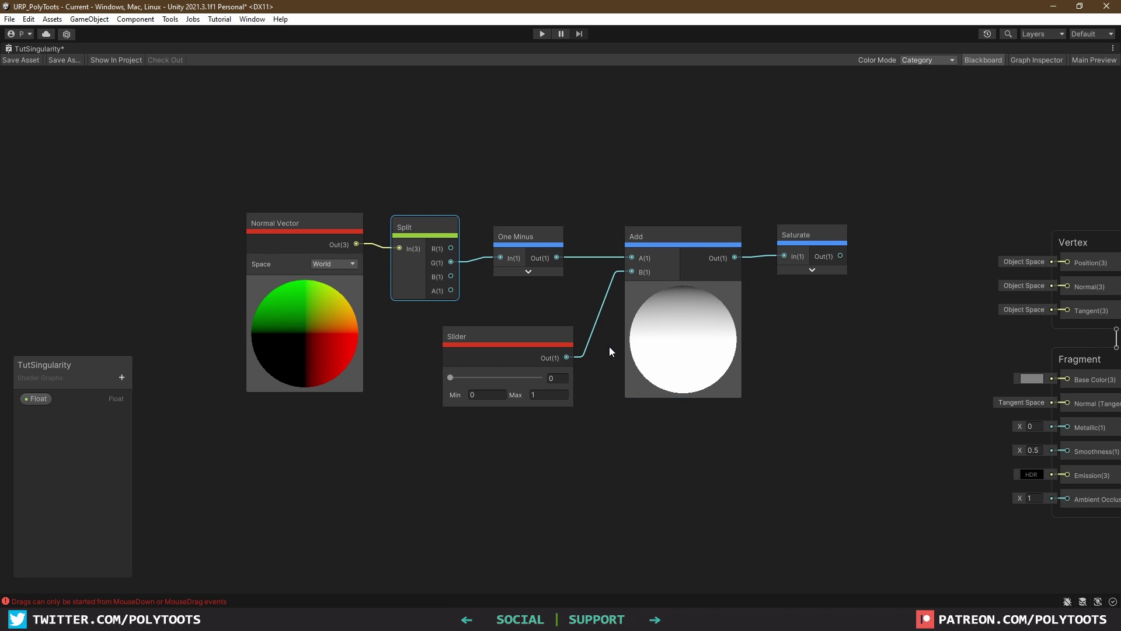
mouse_move(459, 379)
left_mouse_down()
mouse_move(602, 377)
mouse_move(435, 376)
mouse_move(555, 376)
mouse_move(461, 377)
left_mouse_up()
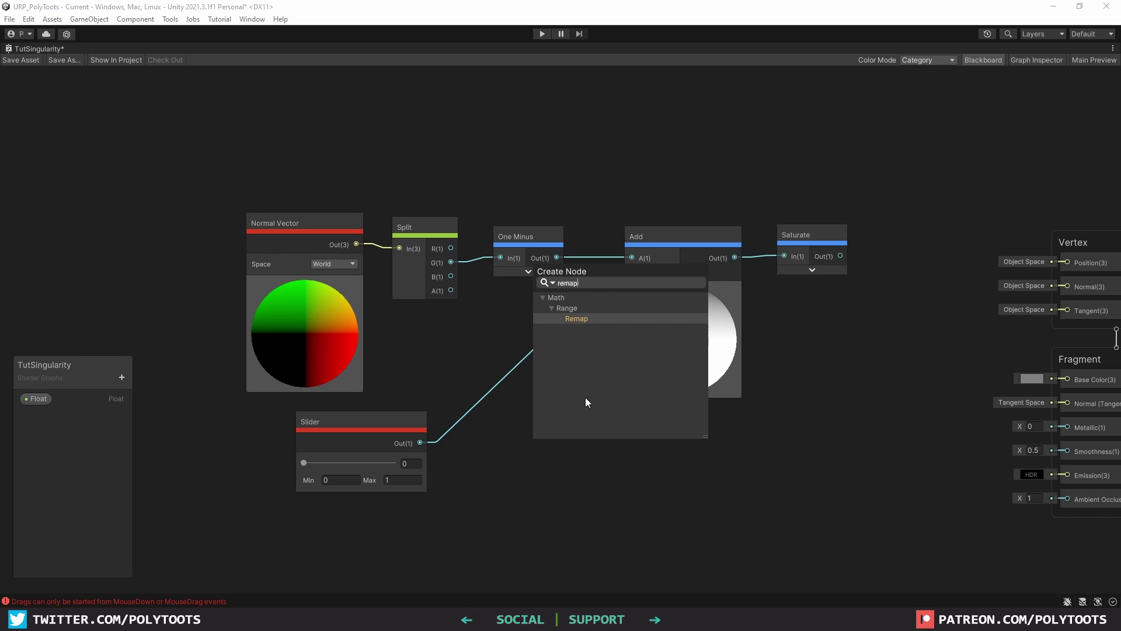
Insert a Remap with output minimum -2 and set the Slider to about 0.344.
left_click(577, 319)
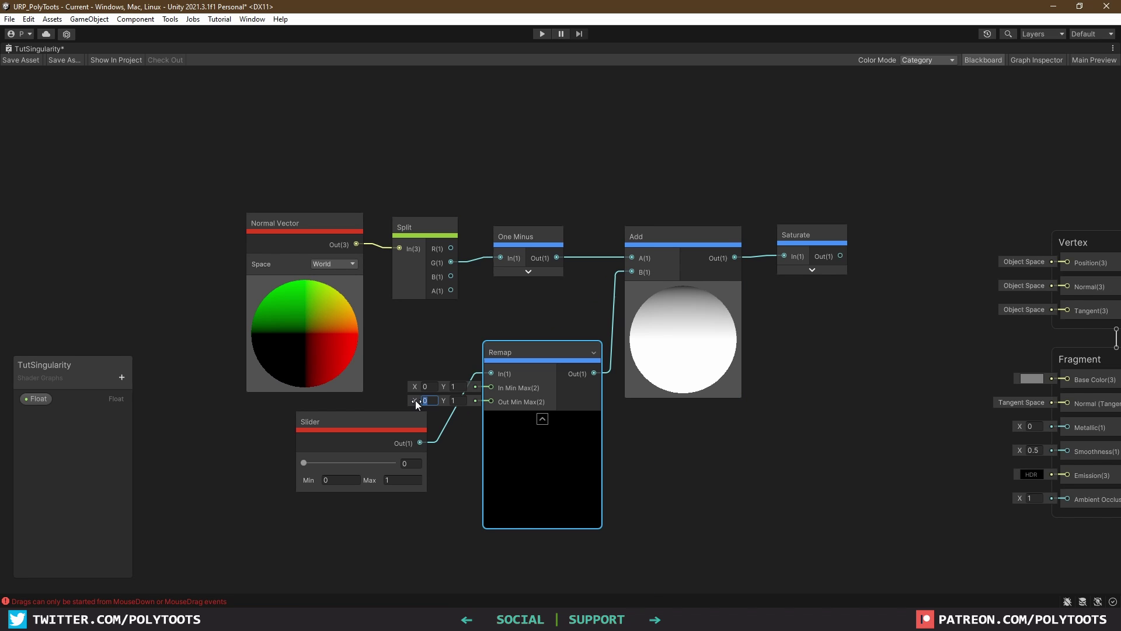
left_click_drag(415, 400, 292, 395)
left_click(370, 461)
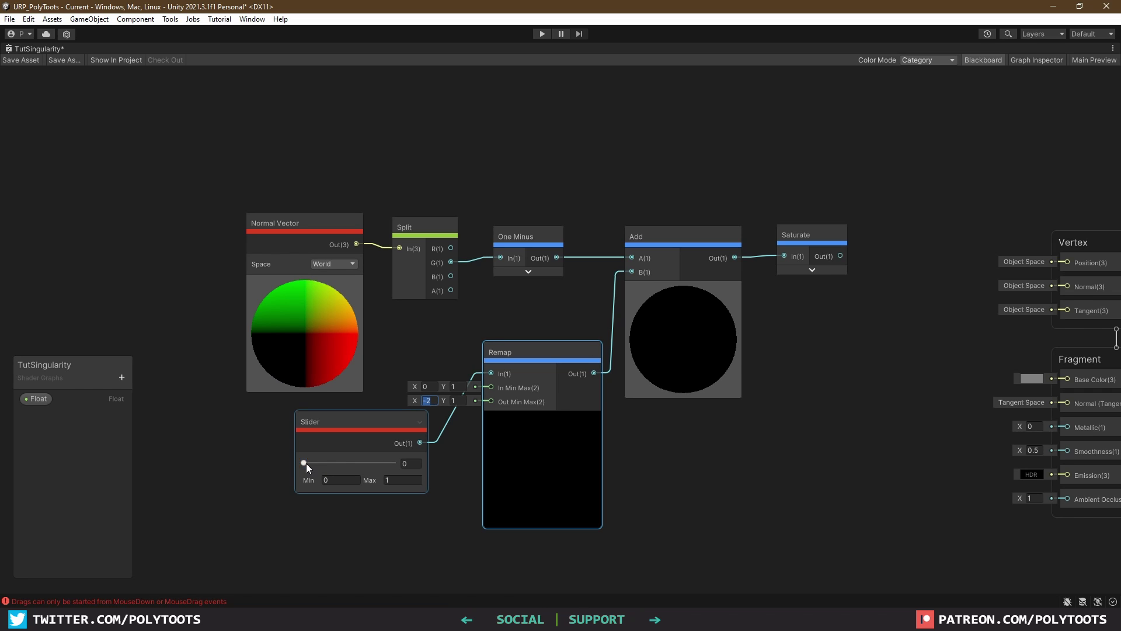
left_click_drag(303, 463, 336, 476)
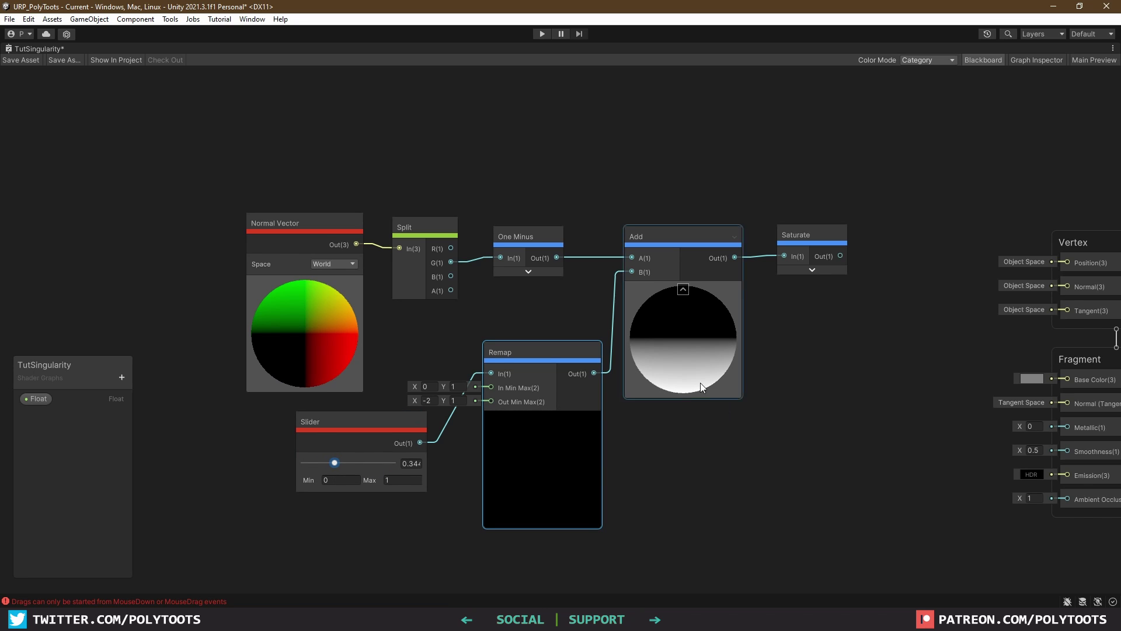
left_click(778, 413)
Add an object-space Position node and a second Multiply beside the Saturate mask.
scroll(776, 411, "down", 3)
left_click_drag(650, 275, 666, 270)
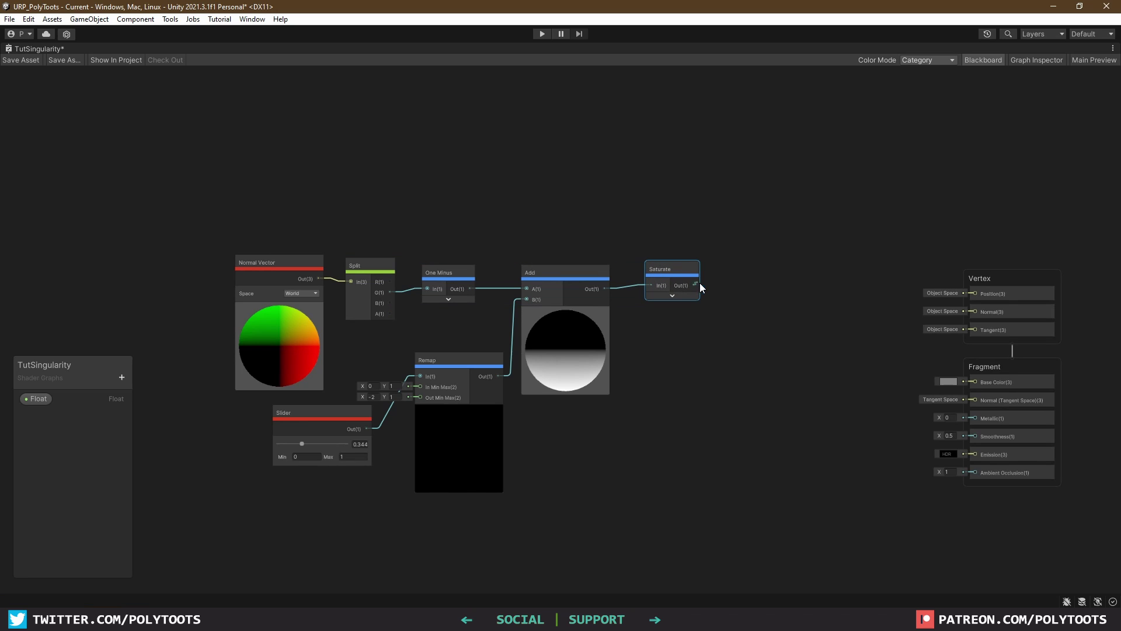
key("space")
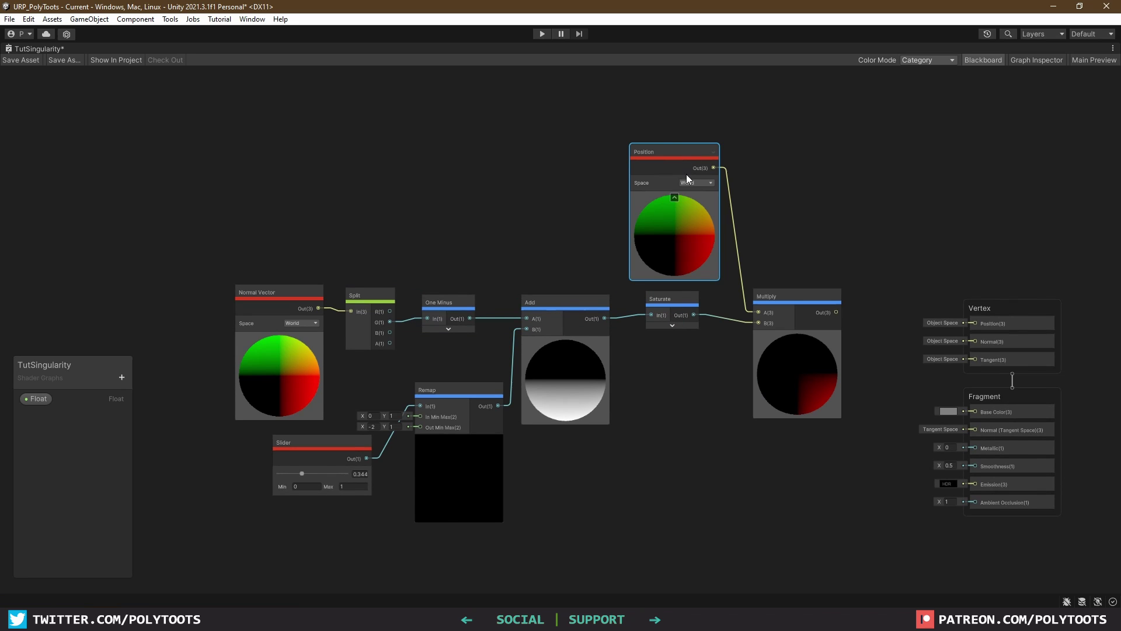
left_click(696, 183)
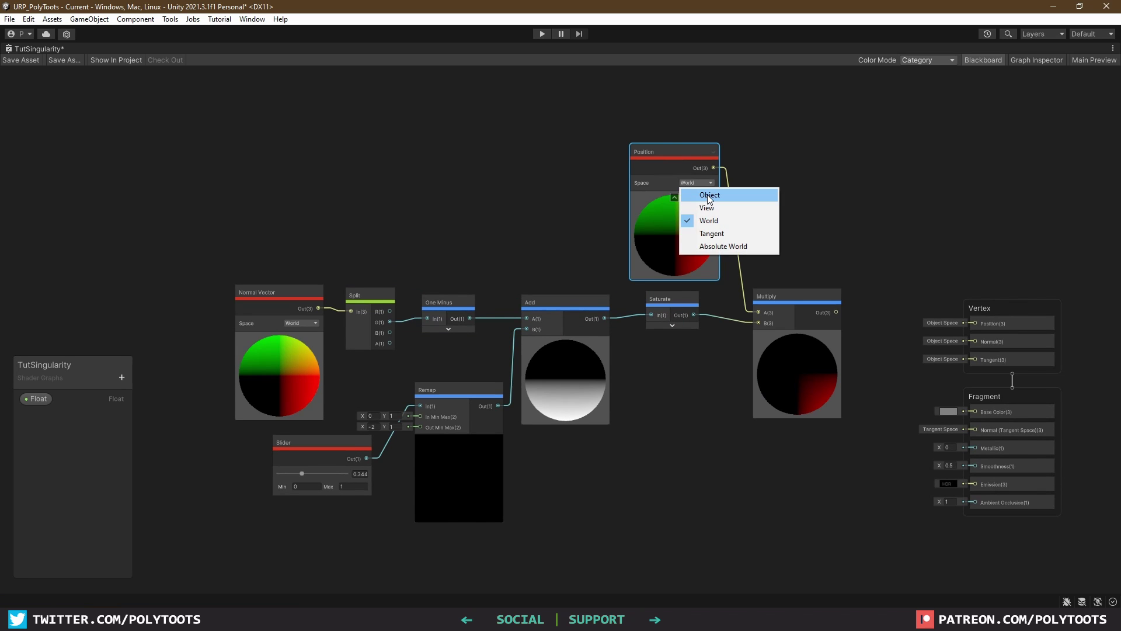
left_click(709, 195)
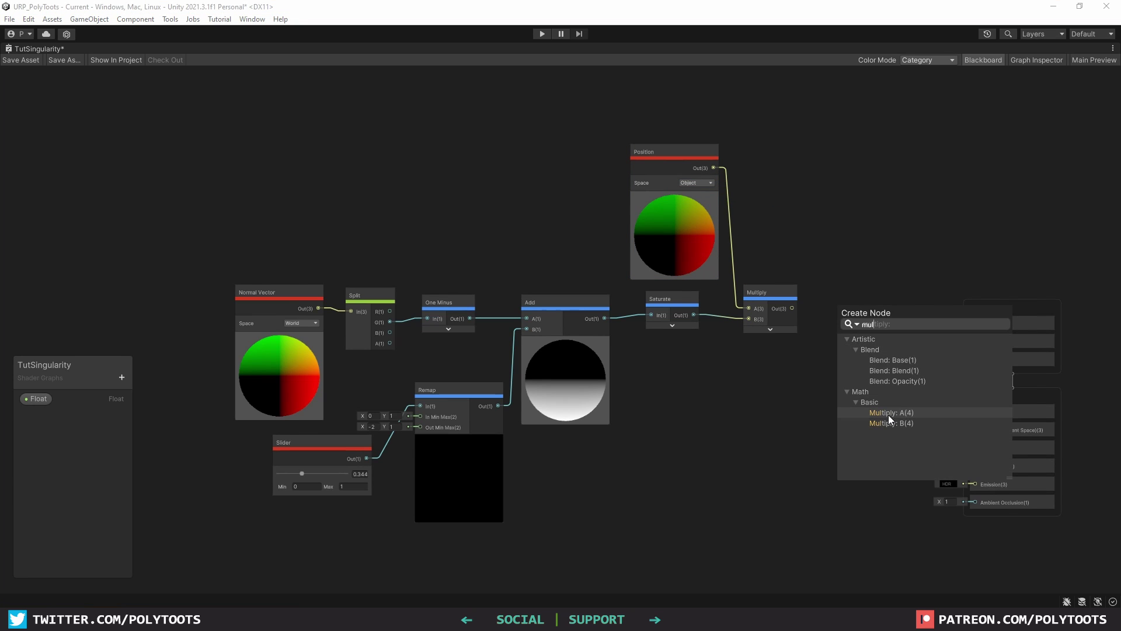
left_click(888, 415)
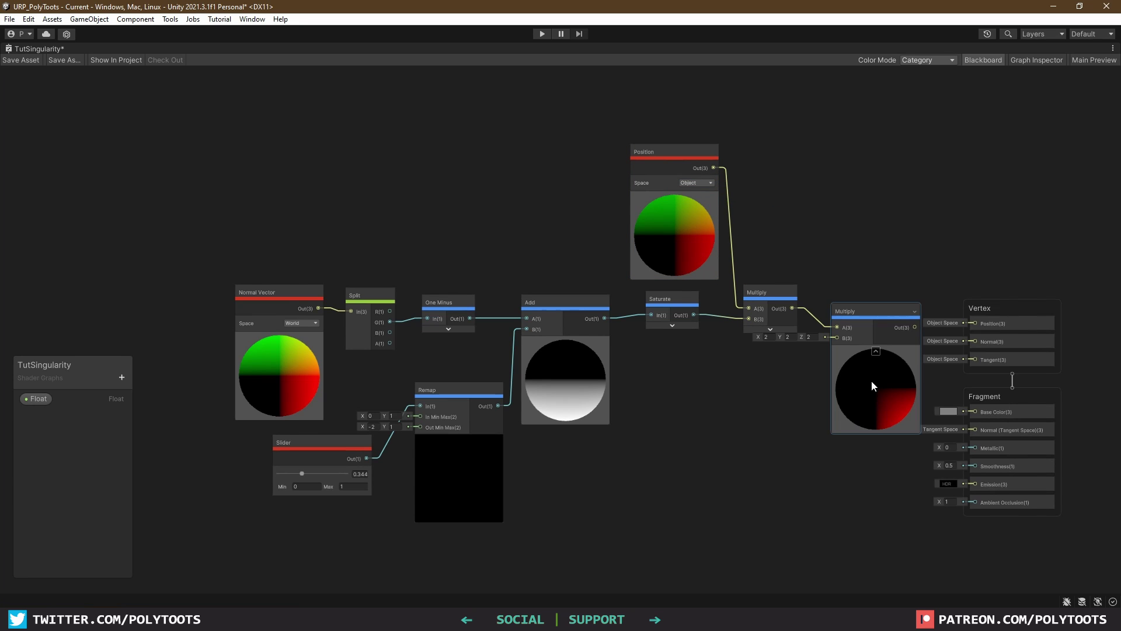
left_click_drag(871, 313, 764, 364)
Create a Float of -1 and convert it into a Direction property.
type("float")
key("Return")
right_click(765, 363)
left_click(717, 378)
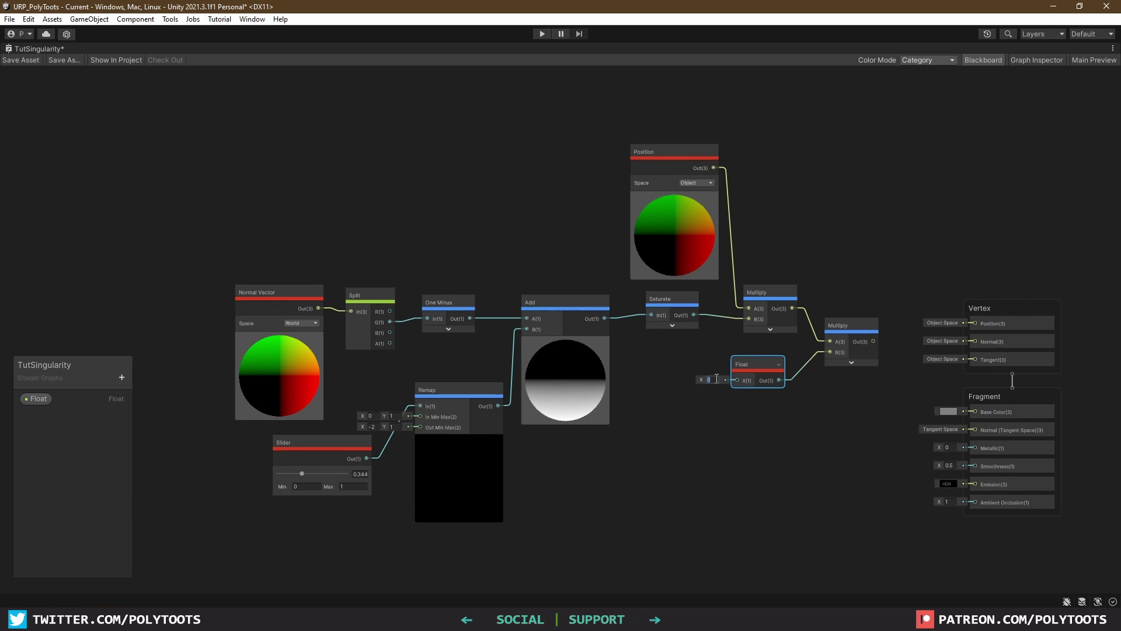
type("-1")
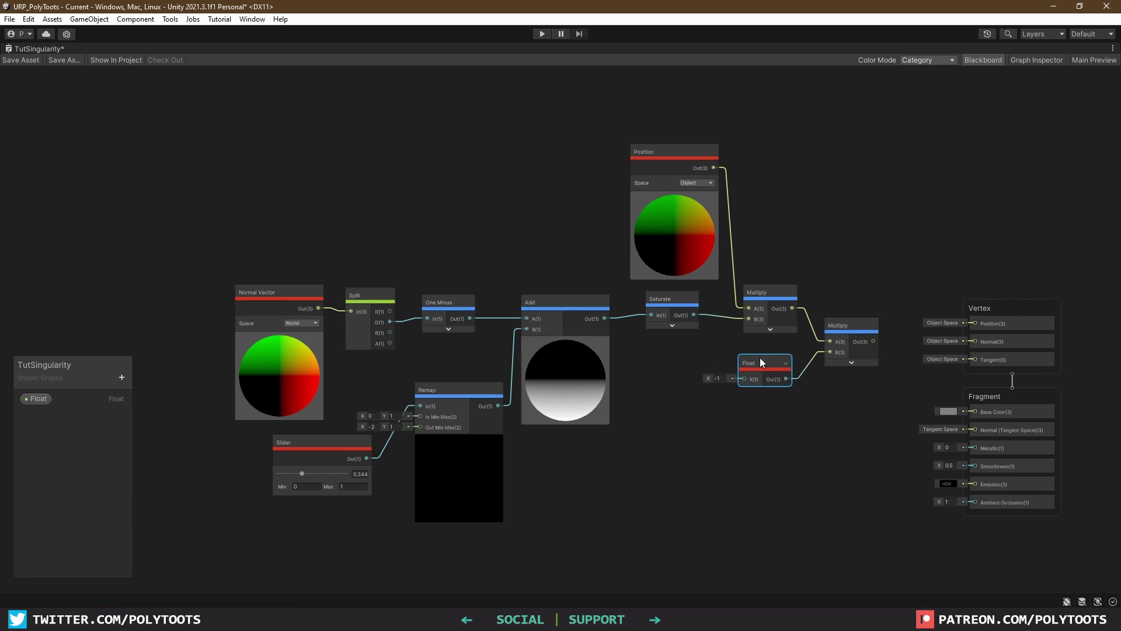
right_click(759, 358)
left_click(933, 511)
double_click(46, 416)
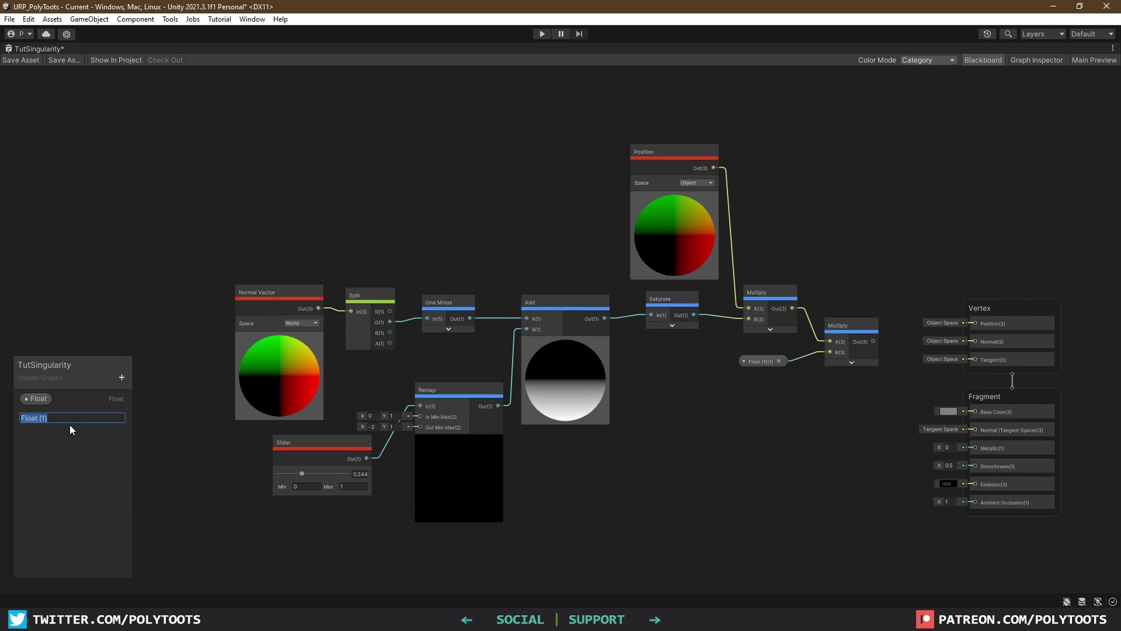
type("Direction")
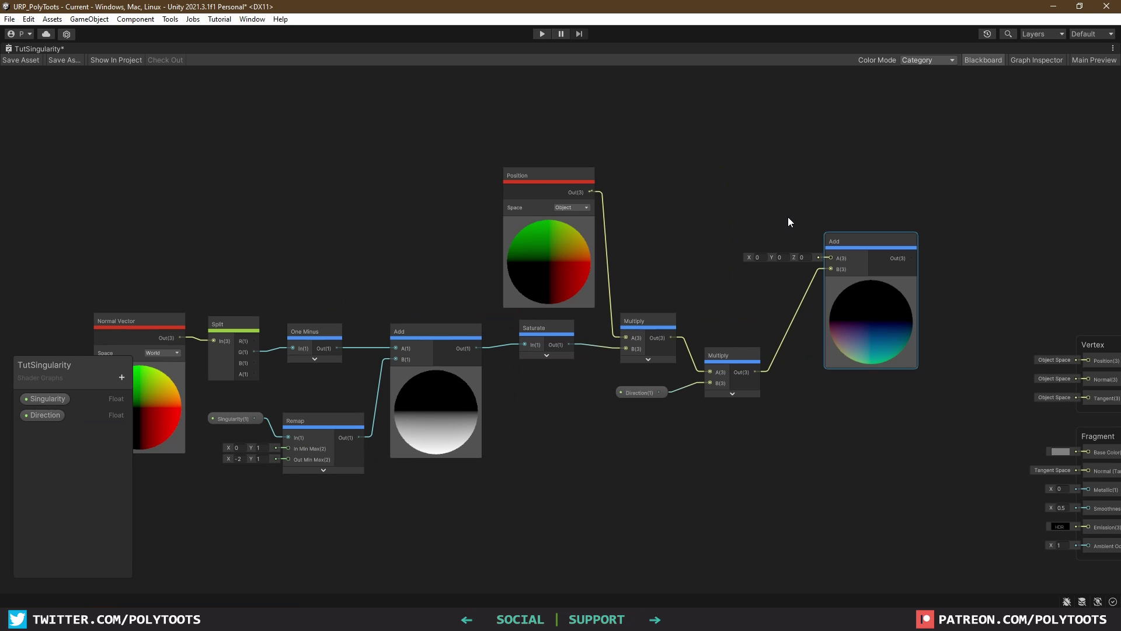
Add the offset to Position and feed the result into vertex Position.
left_click_drag(586, 191, 832, 254)
middle_click_drag(832, 254, 737, 224)
left_click_drag(736, 224, 913, 327)
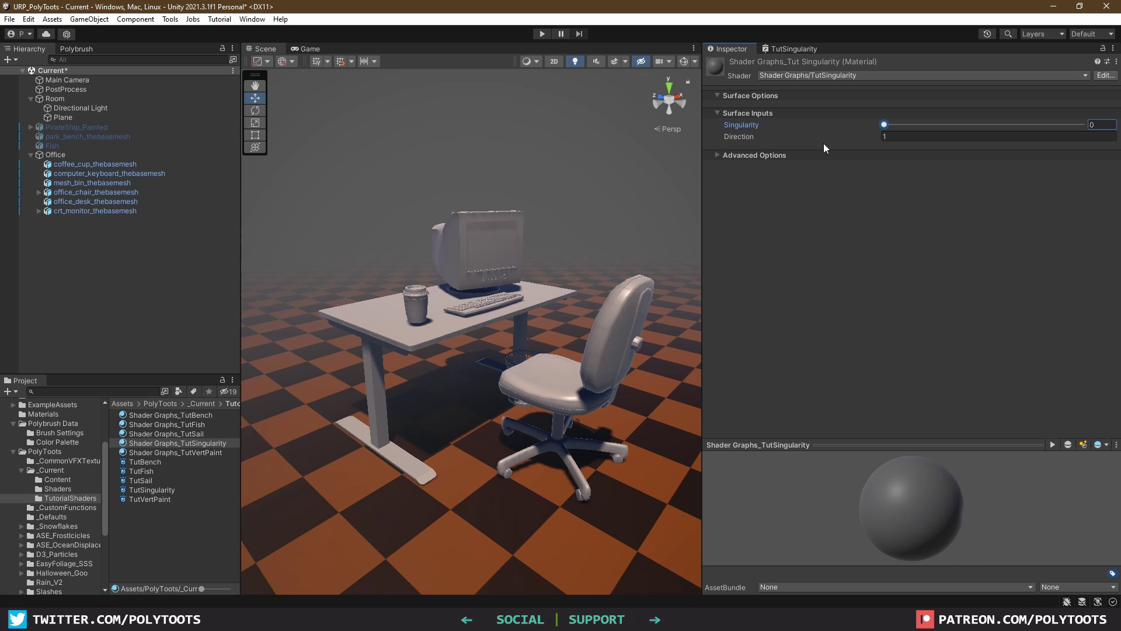
Set the material's Direction to -1 and raise Singularity to deform the office meshes.
left_click(900, 137)
type("1-1")
left_click_drag(884, 124, 841, 127)
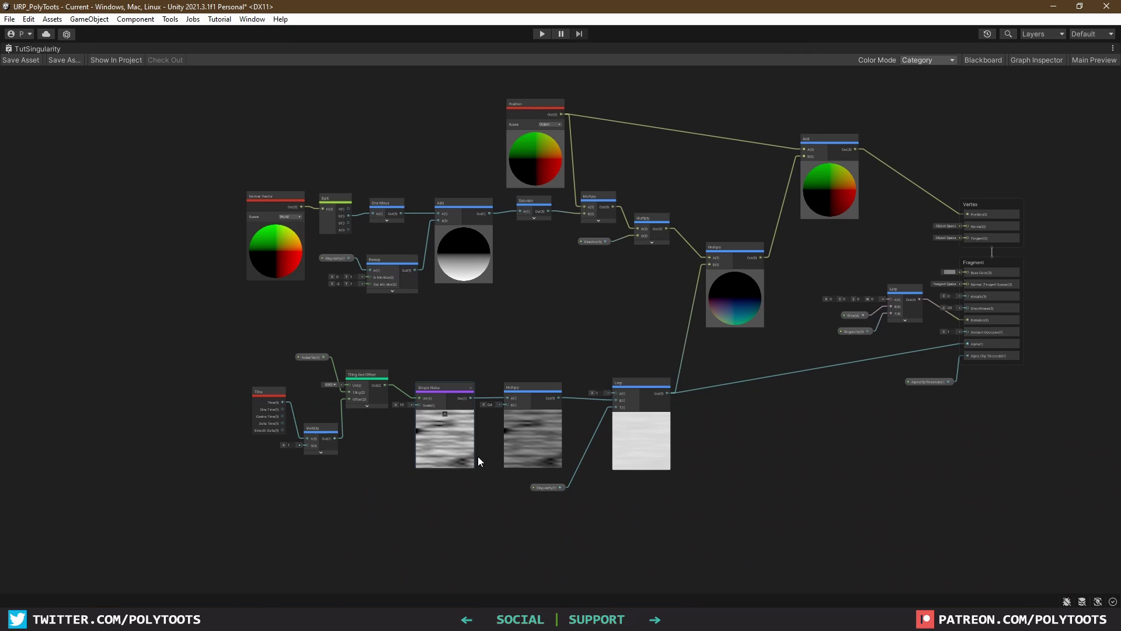
Review the ASE_Singularity noise node group and scrub Singularity to preview the collapse.
scroll(607, 486, "down", 2)
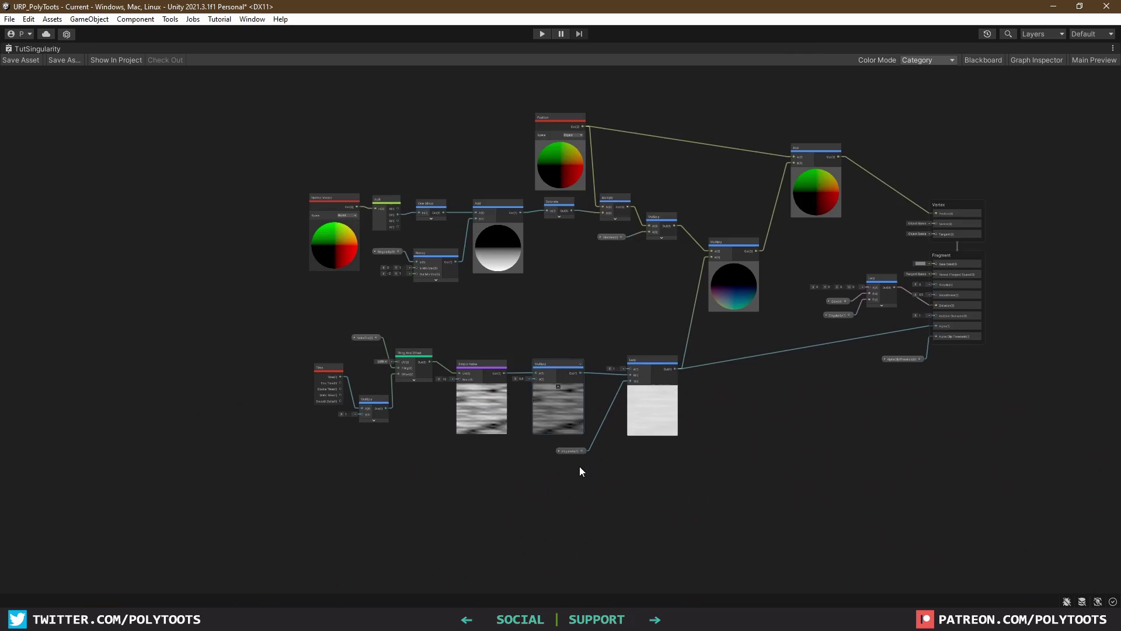
scroll(672, 493, "up", 3)
left_click_drag(789, 523, 162, 292)
middle_click_drag(442, 290, 467, 346)
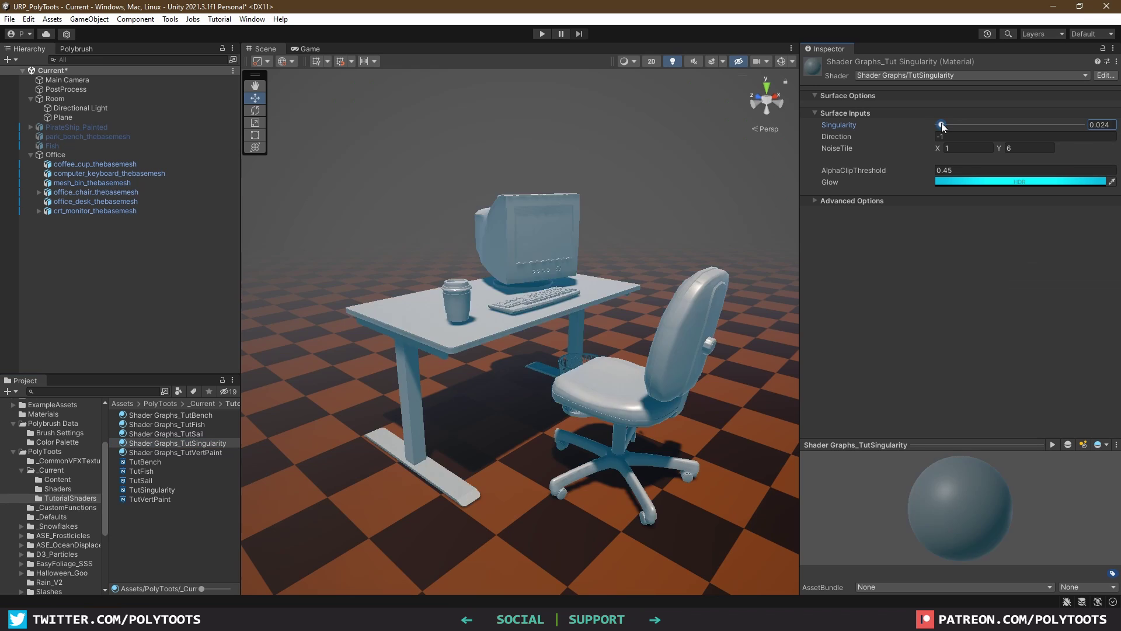
left_click_drag(1016, 124, 863, 142)
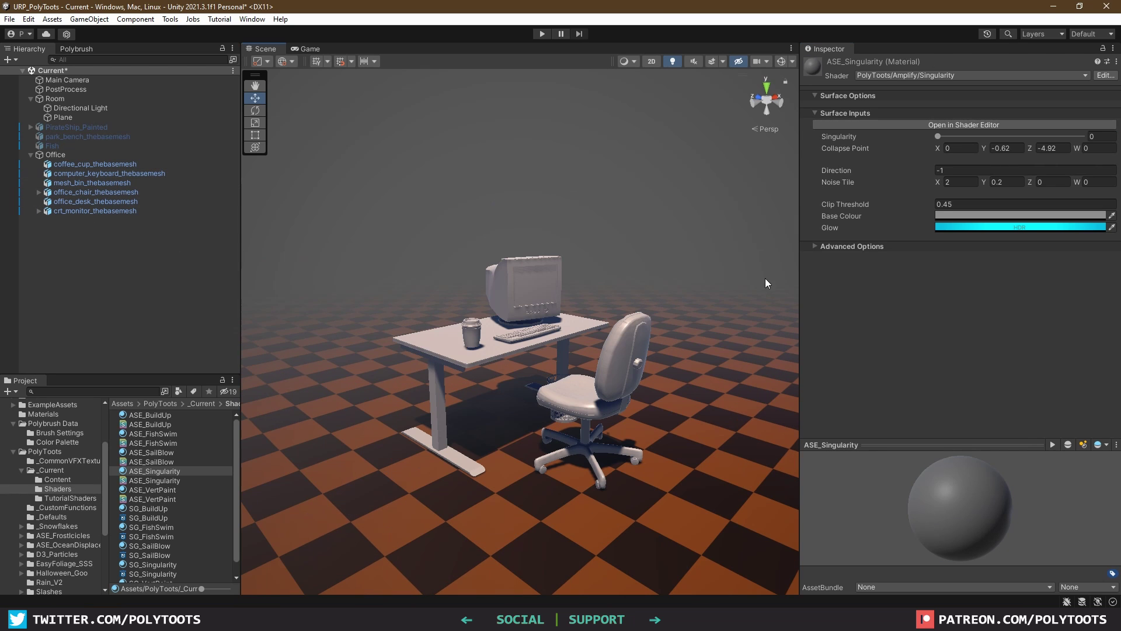
Set the Collapse Point to 2.07, -2.76, -1.74 while scrubbing Singularity to preview.
left_click_drag(936, 137, 979, 148)
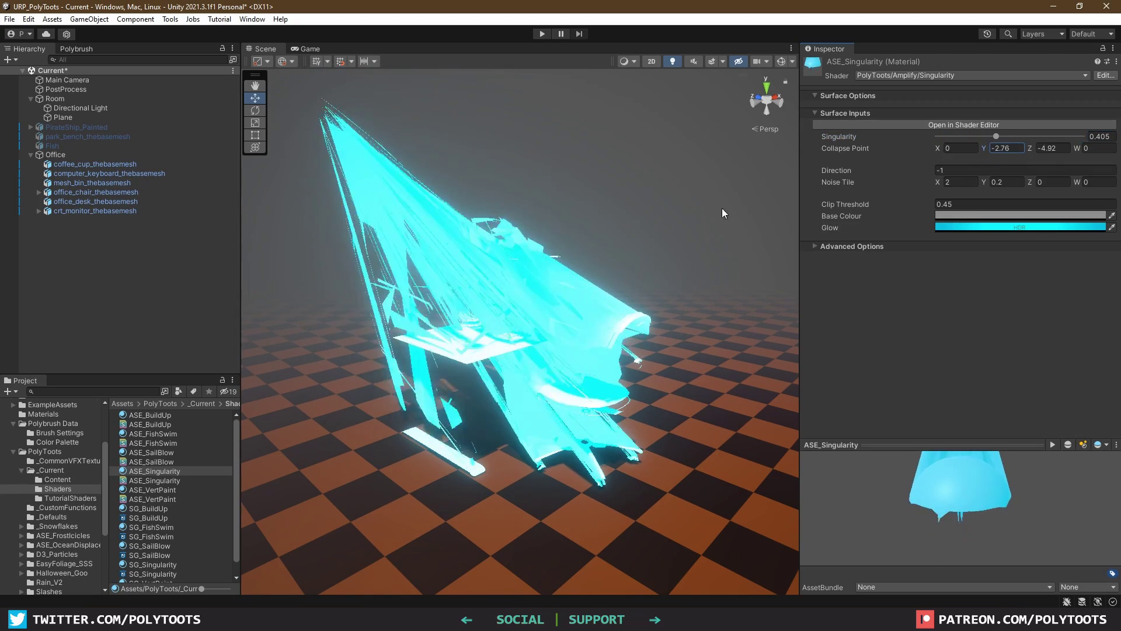
left_click_drag(722, 208, 385, 305, "alt")
left_click_drag(1031, 149, 974, 150)
left_click_drag(555, 207, 607, 209, "alt")
left_click_drag(974, 136, 854, 147)
left_click(935, 148)
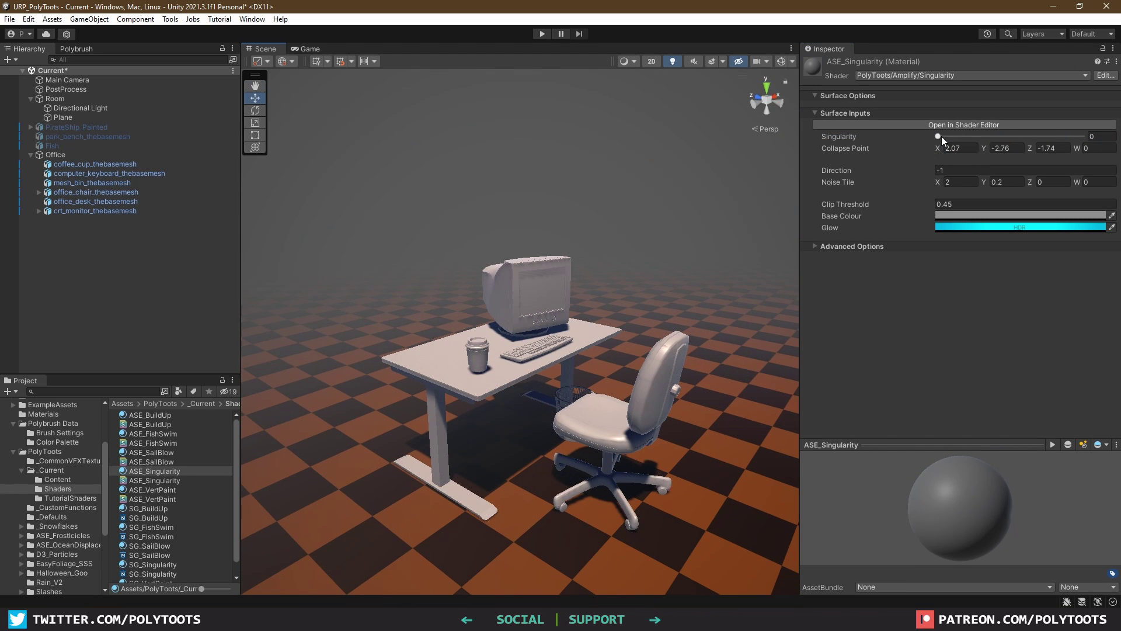
left_click_drag(941, 136, 898, 141)
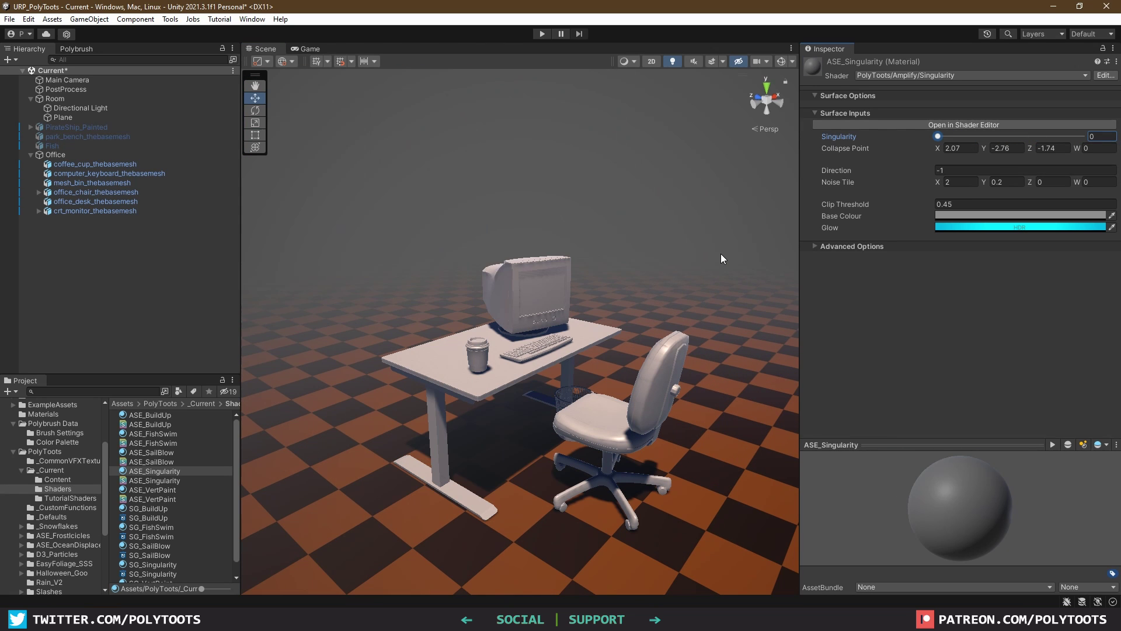